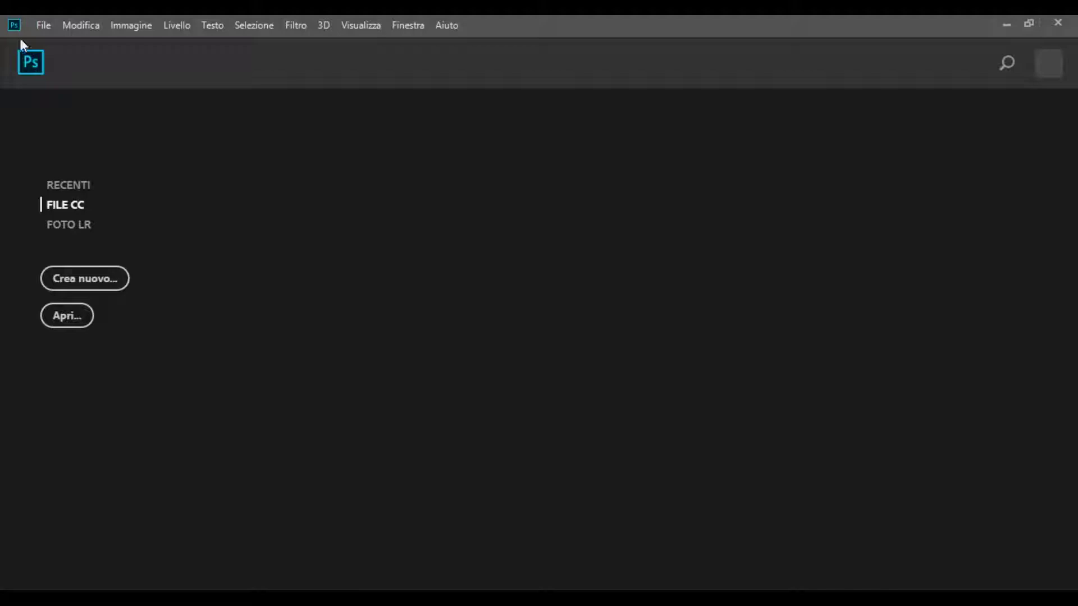
Bring up the File > Open dialog and scroll through the Desktop files.
click(39, 24)
click(57, 55)
scroll(460, 195, down, 5)
scroll(469, 192, down, 3)
scroll(465, 197, down, 2)
Open the desert road landscape image and the original rider photo from the Desktop.
click(422, 264)
click(411, 368)
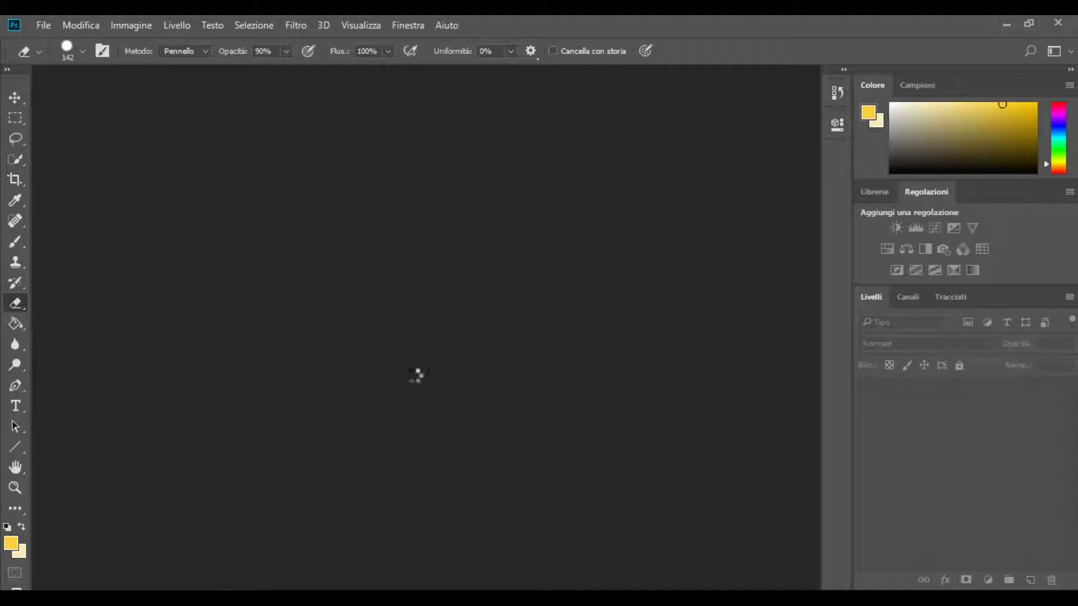
click(41, 24)
click(56, 57)
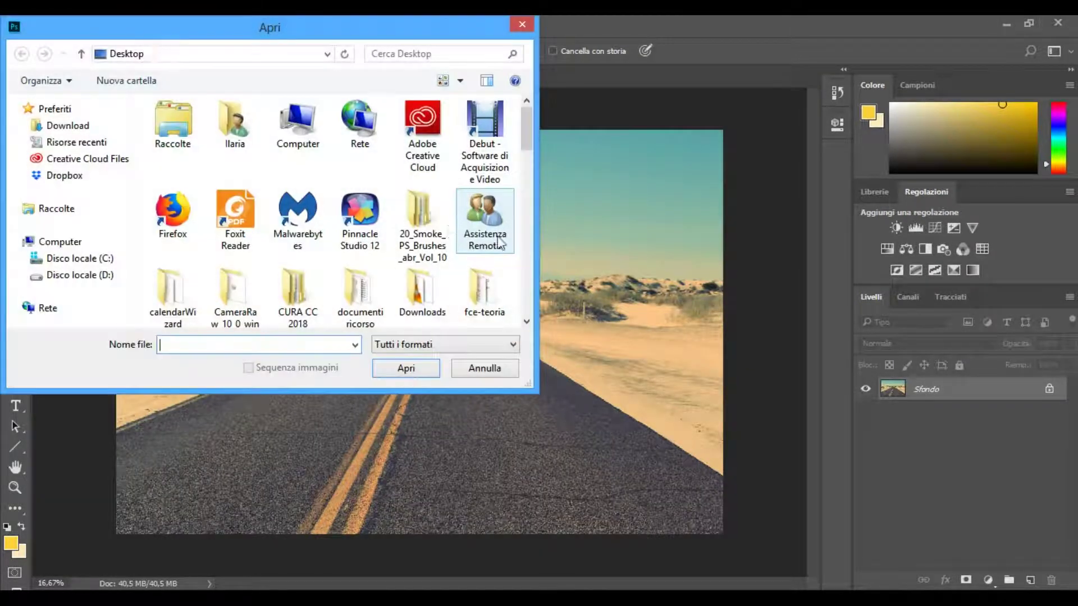
scroll(422, 204, down, 5)
click(419, 253)
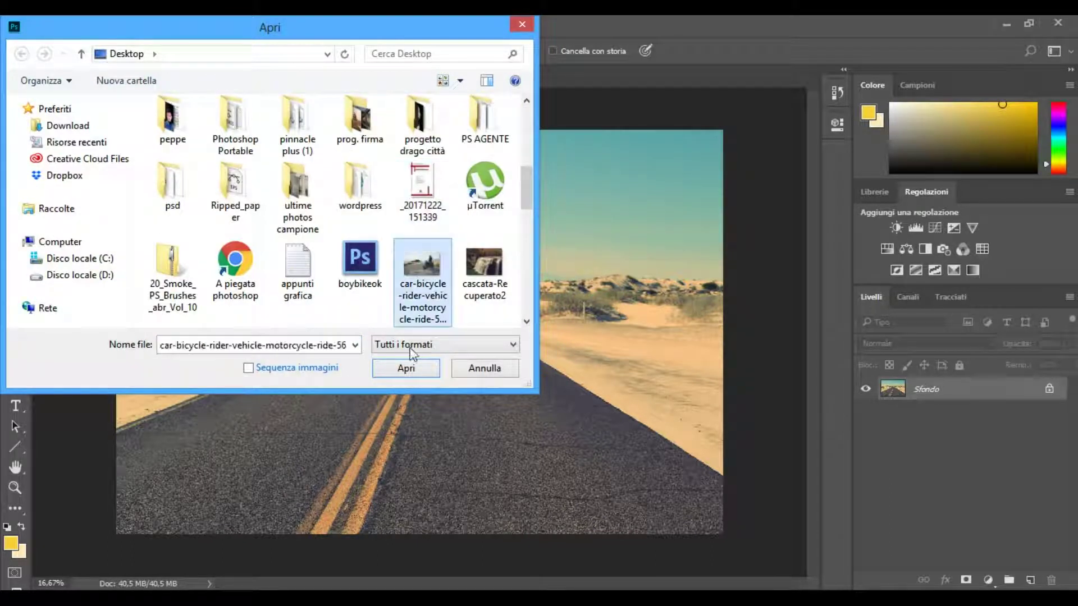
click(409, 366)
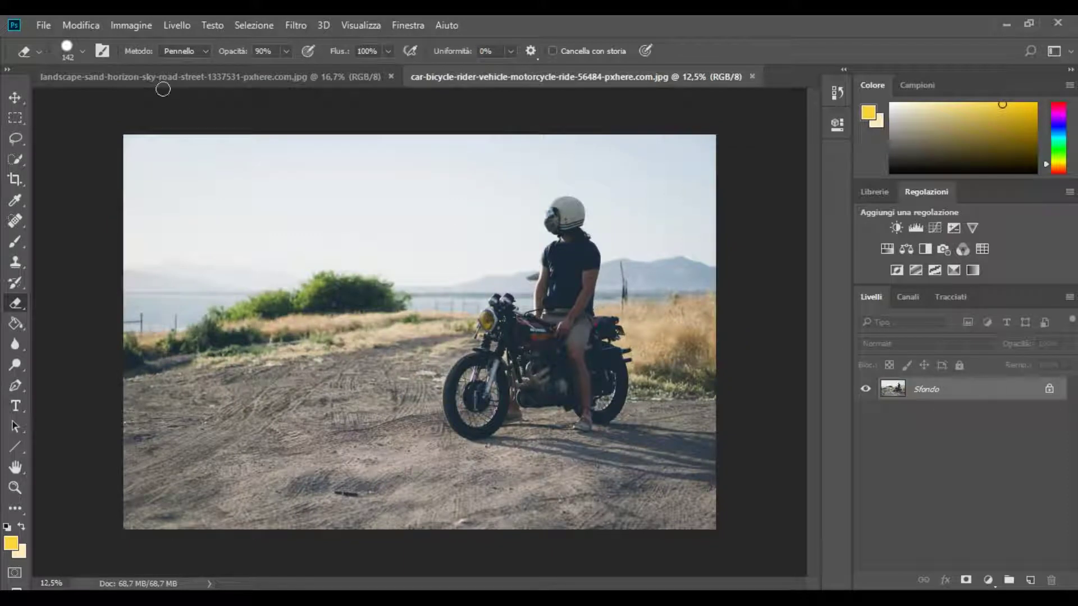
Open motorbike.psd from the Desktop.
click(40, 25)
click(57, 59)
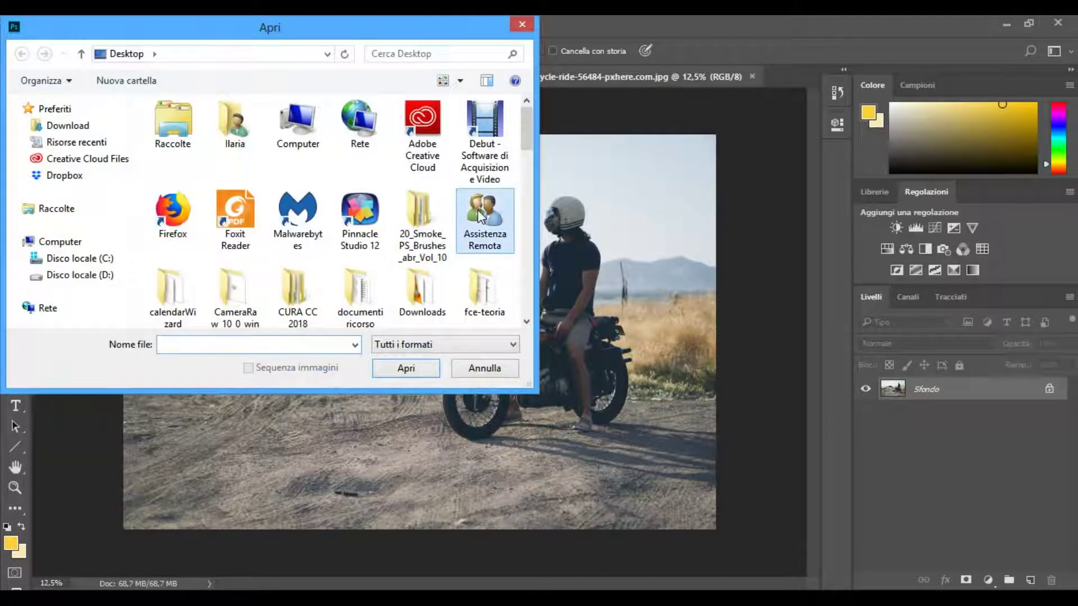
scroll(480, 217, down, 5)
scroll(481, 217, down, 2)
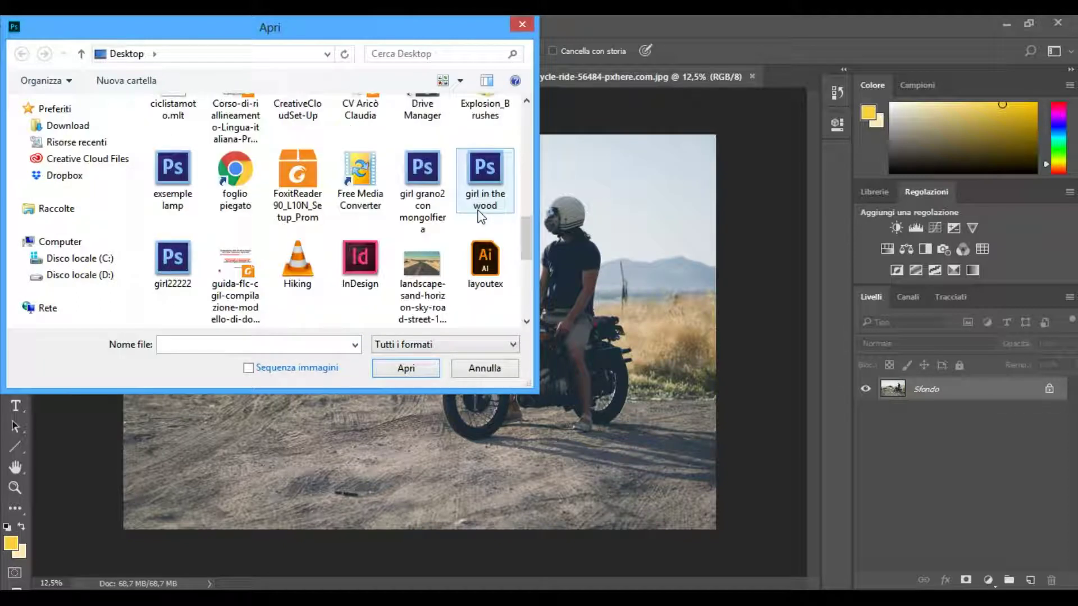
scroll(461, 228, down, 1)
click(422, 261)
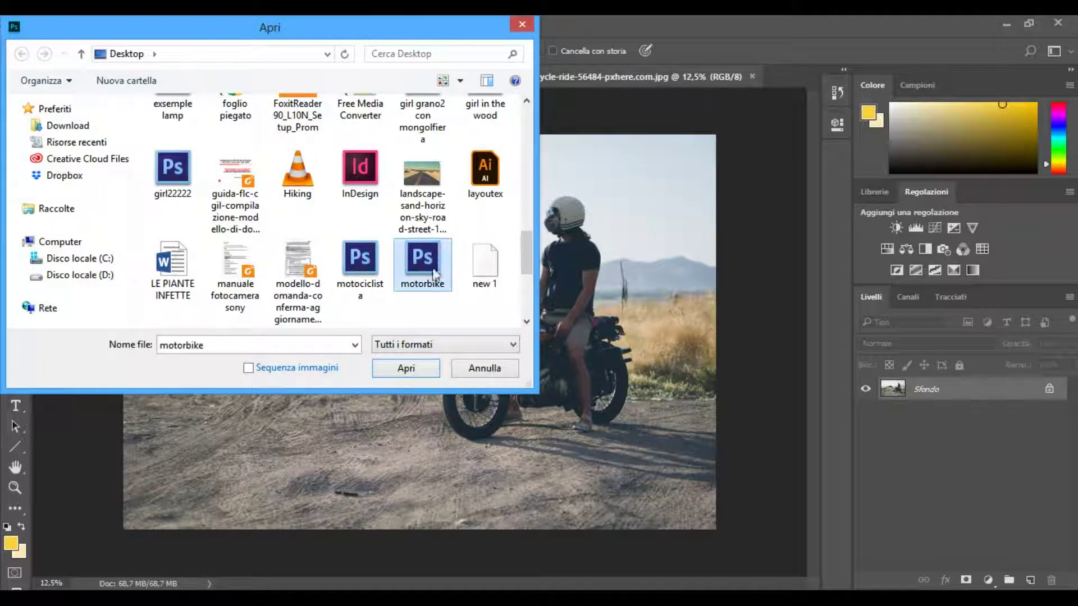
click(408, 371)
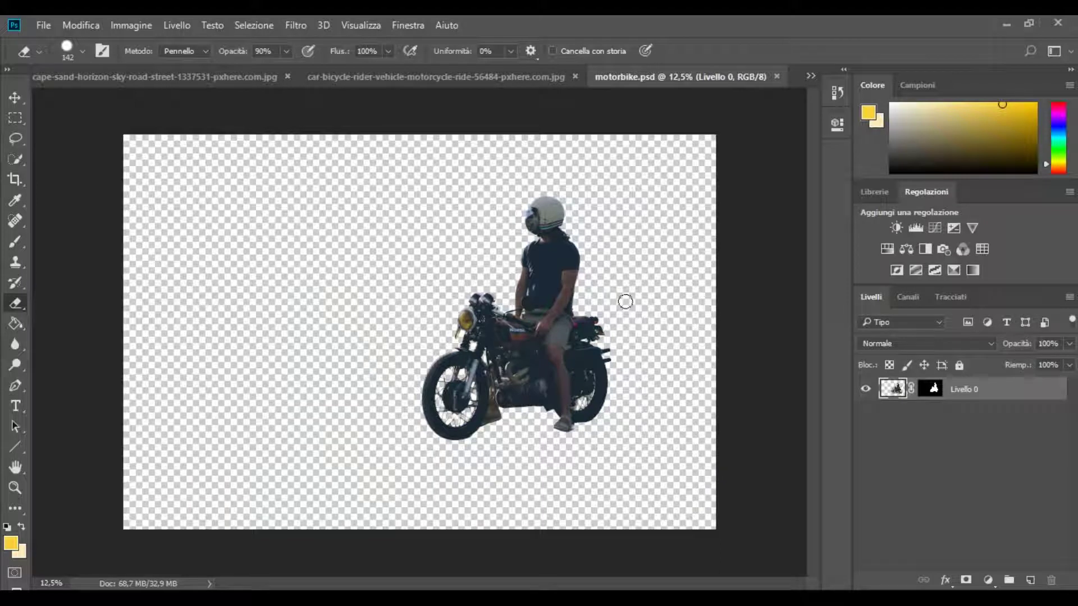
Drag the cut-out rider into the desert landscape, then rescale and position it on the road.
click(16, 97)
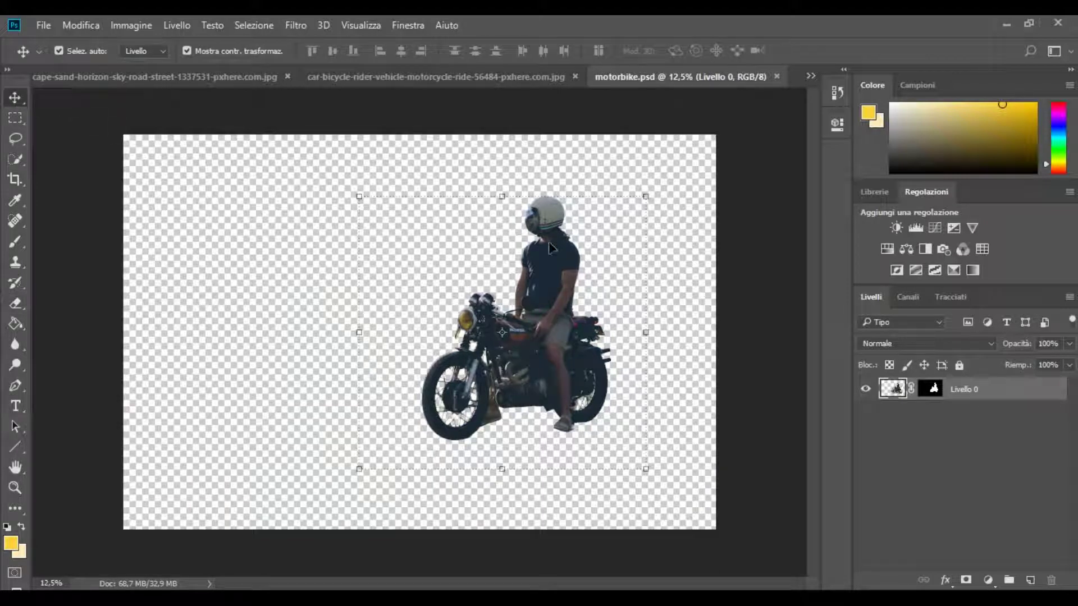
mouse_move(549, 247)
mouse_down()
mouse_move(250, 76)
mouse_move(478, 382)
mouse_move(519, 325)
mouse_up()
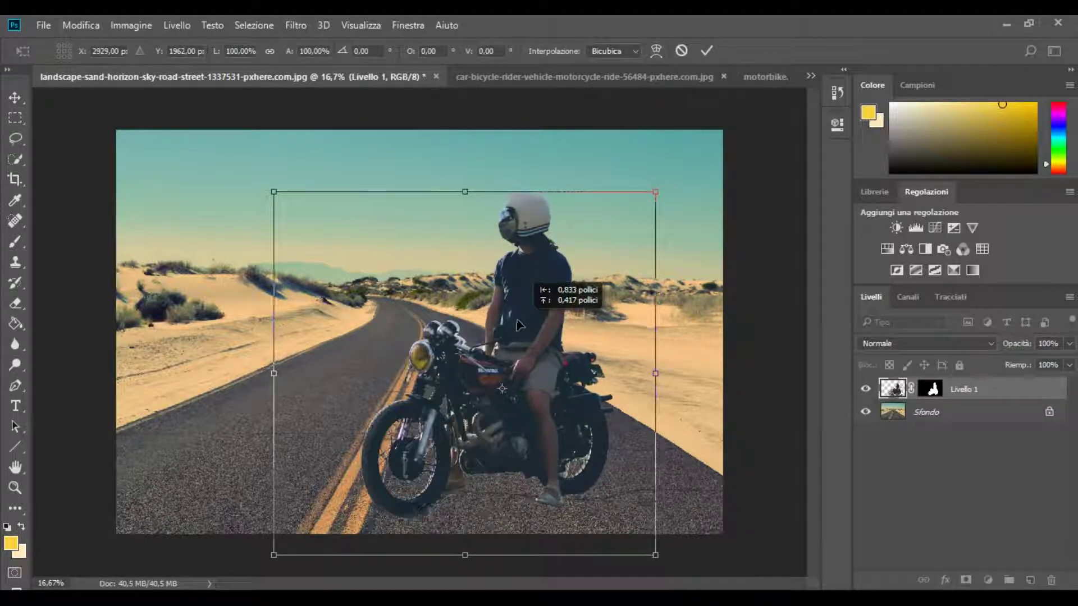
drag(519, 325, 506, 325)
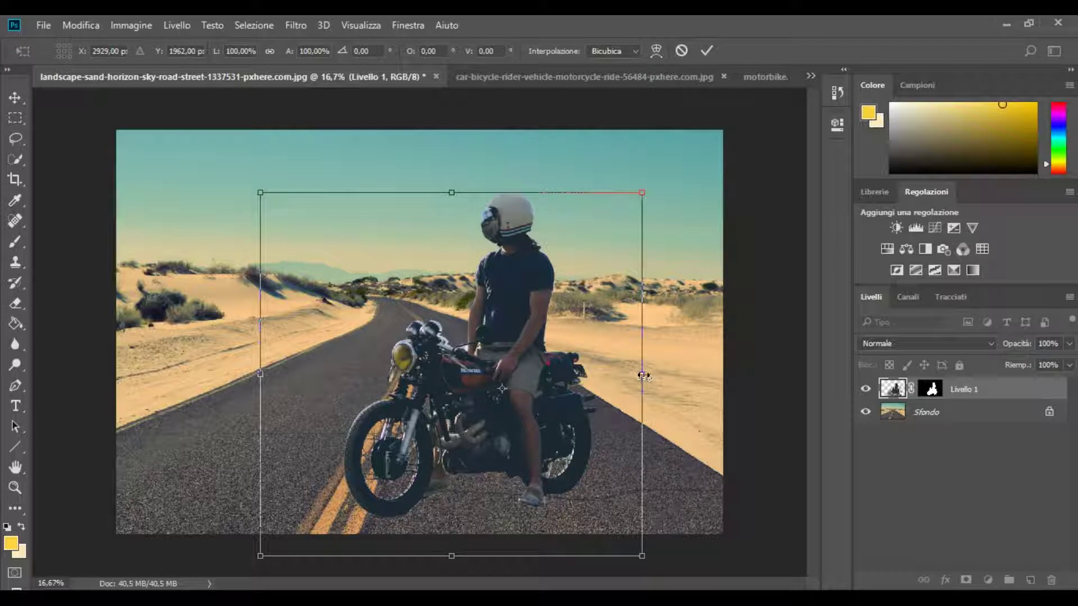
drag(644, 375, 675, 373)
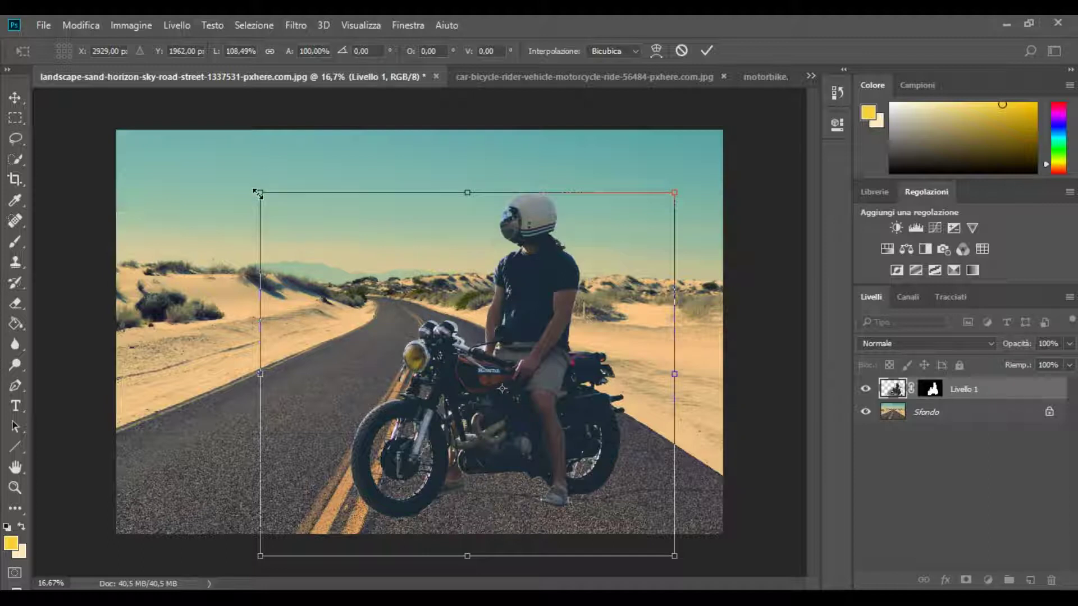
drag(257, 192, 270, 205)
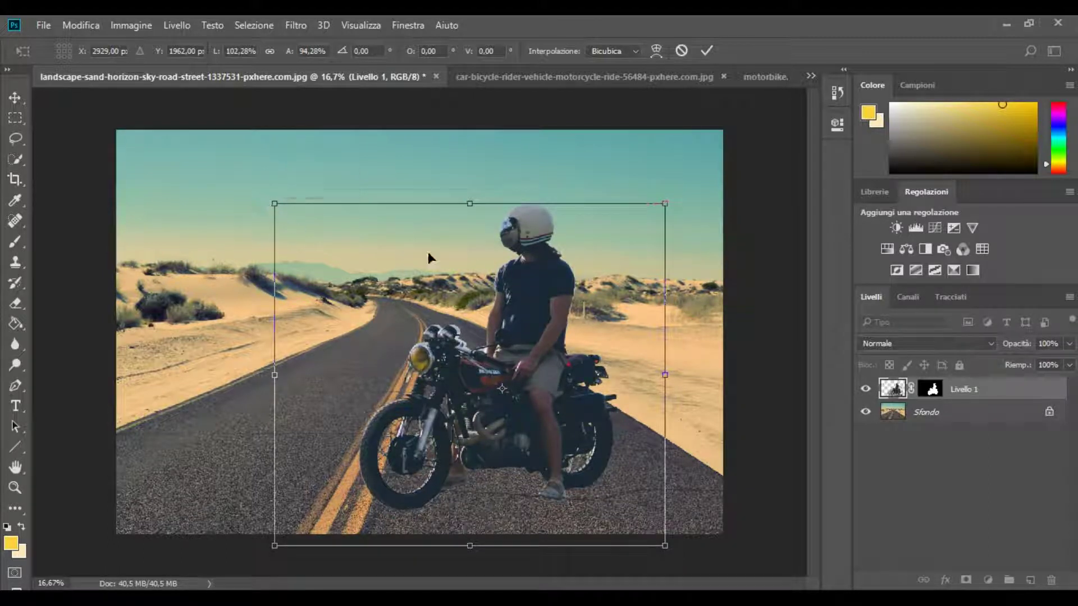
drag(518, 293, 529, 291)
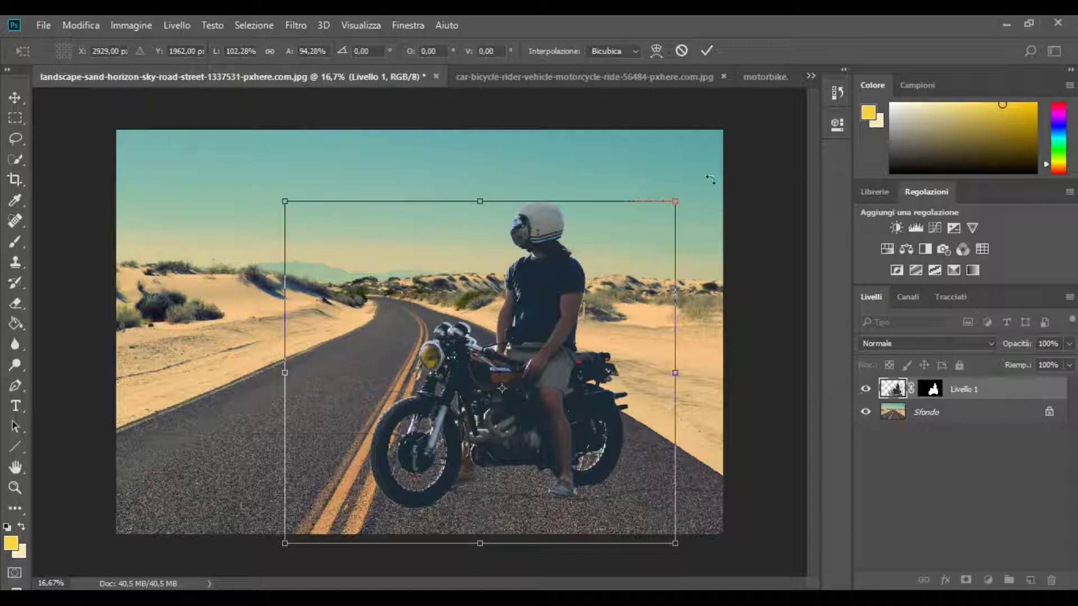
click(706, 51)
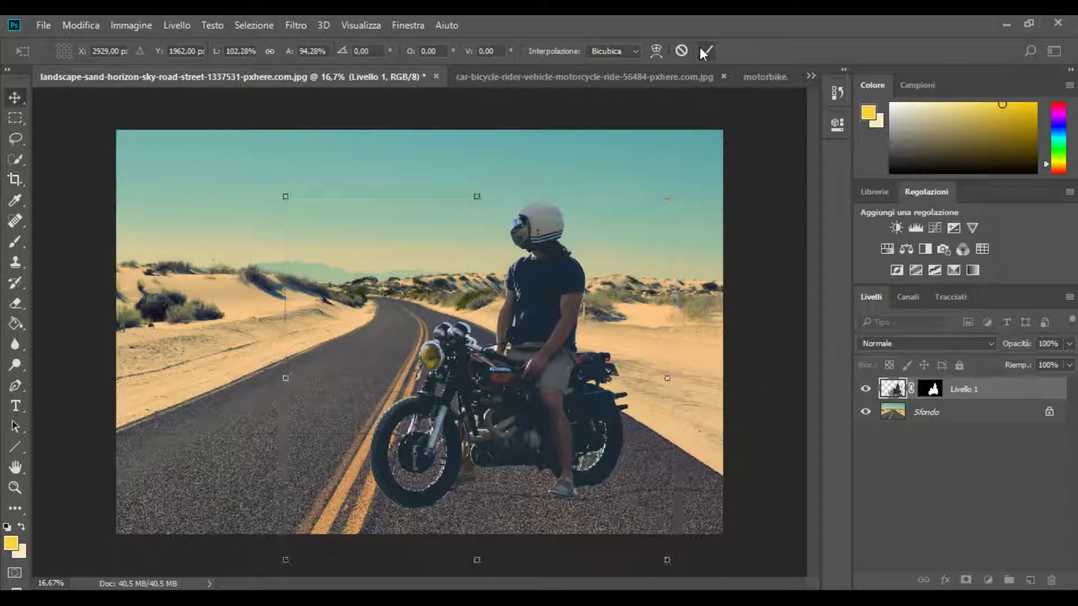
click(865, 389)
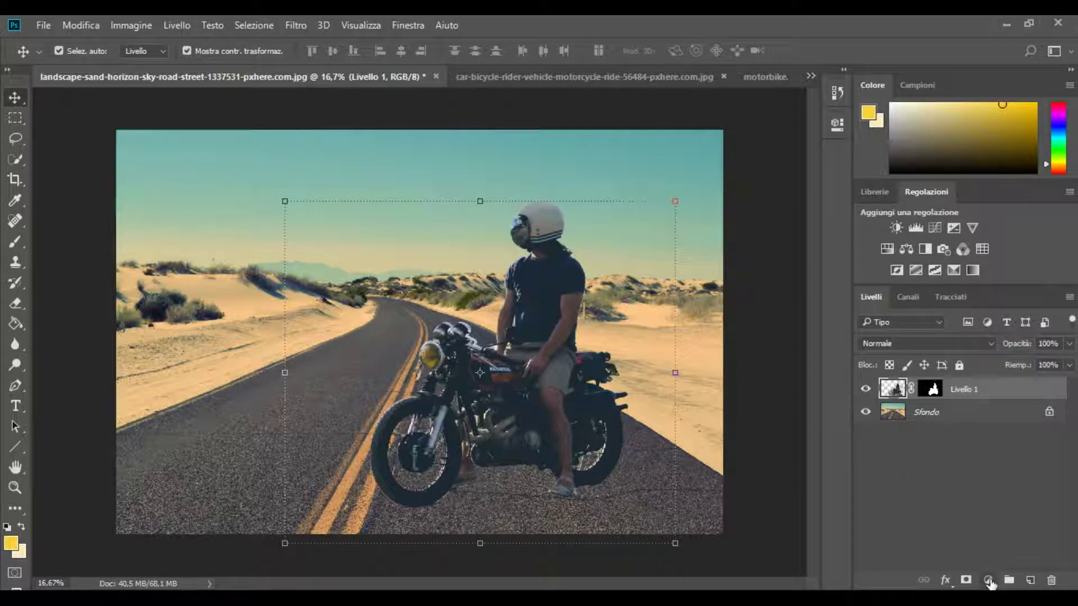
Add a Brightness/Contrast layer clipped to Livello 1 with brightness -2 and contrast 37.
click(988, 581)
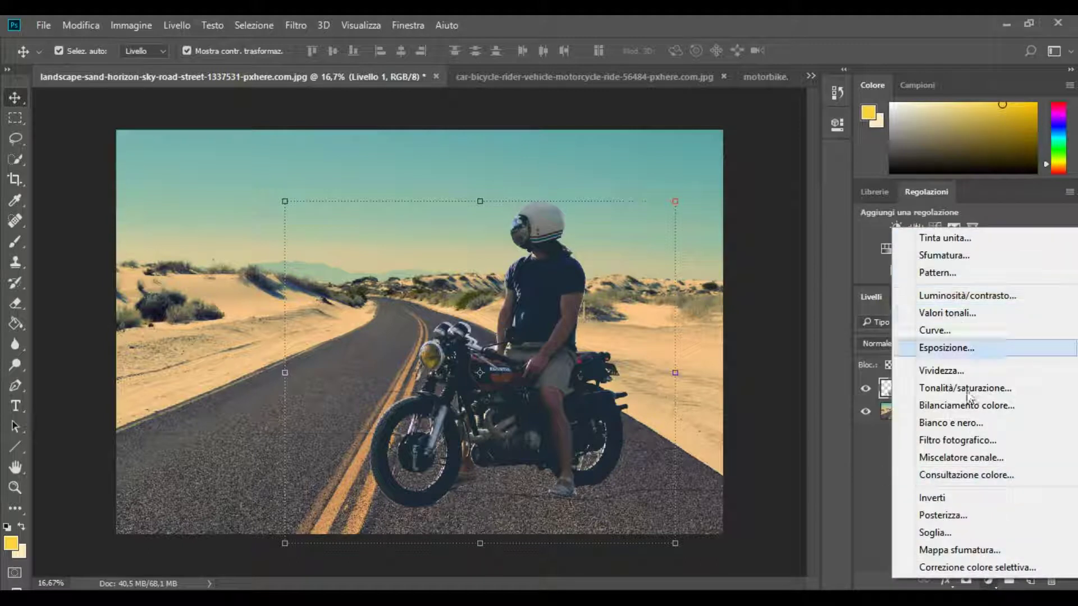
click(949, 296)
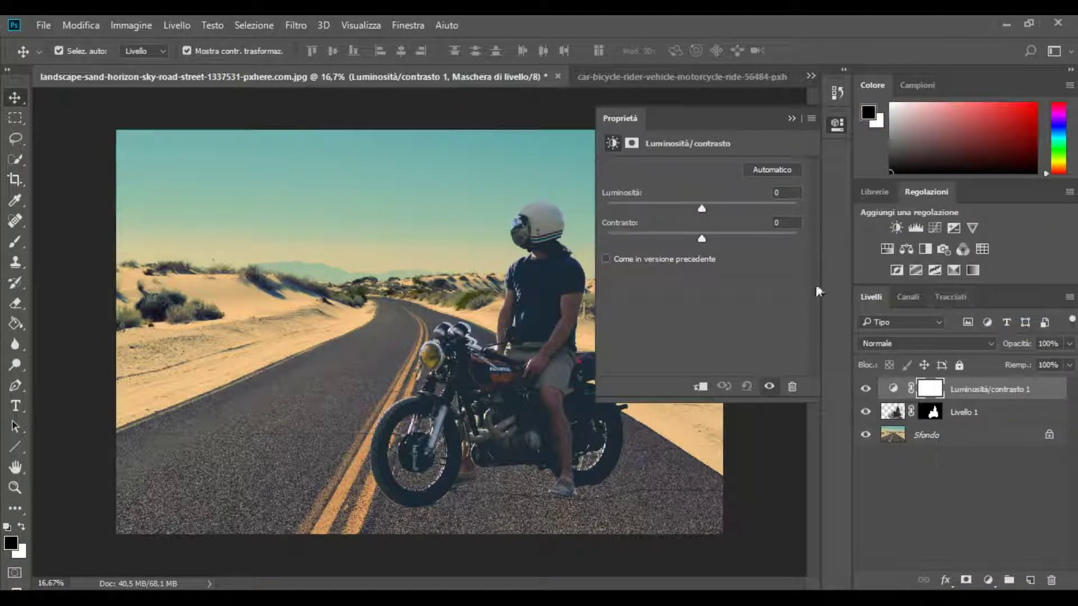
drag(702, 207, 730, 241)
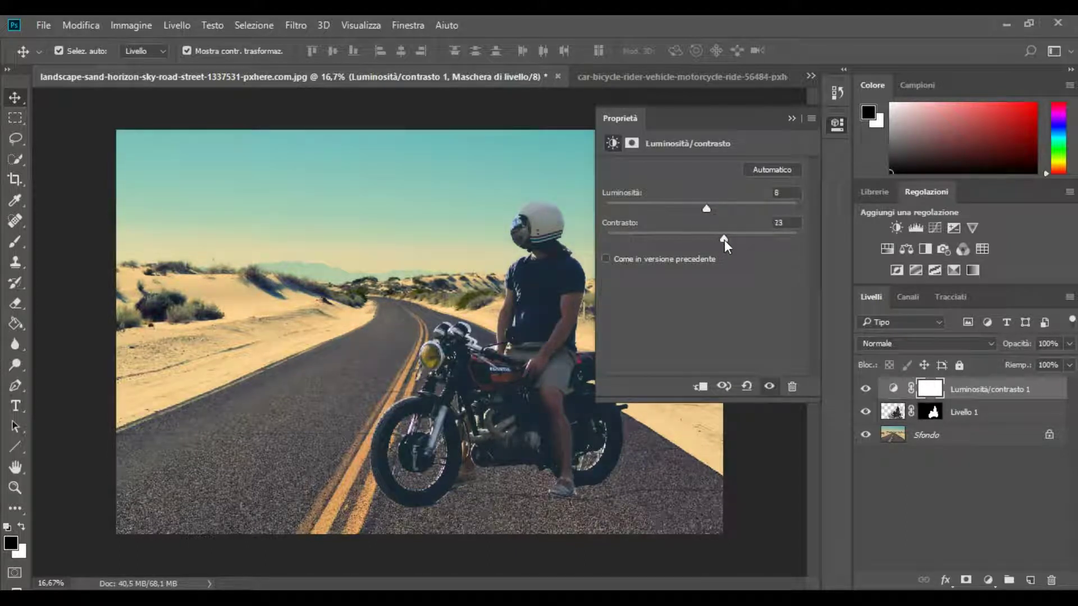
click(700, 387)
drag(731, 240, 736, 237)
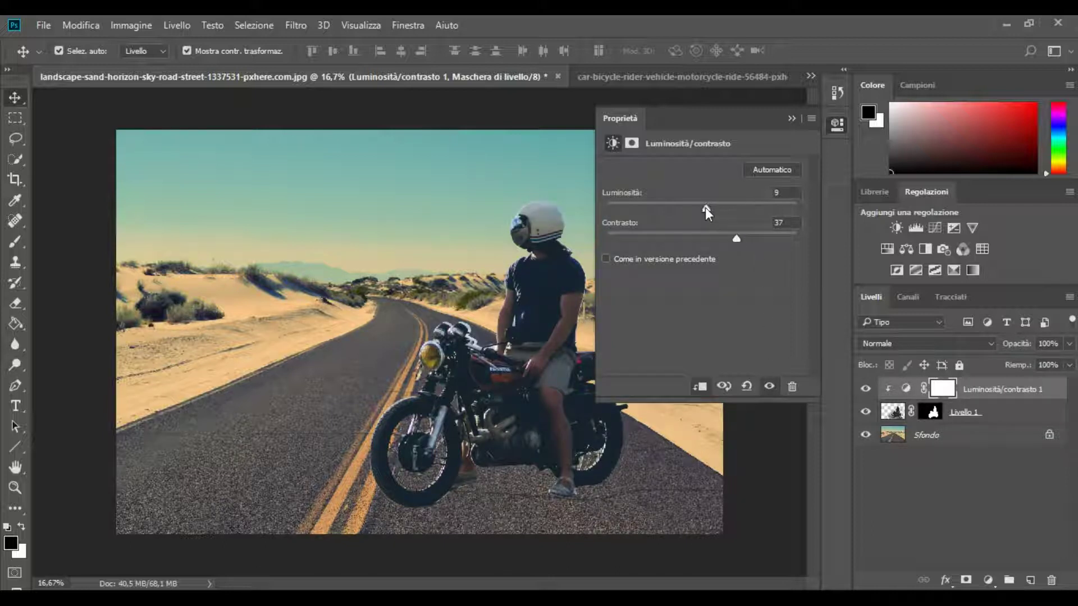
drag(702, 207, 700, 208)
click(769, 386)
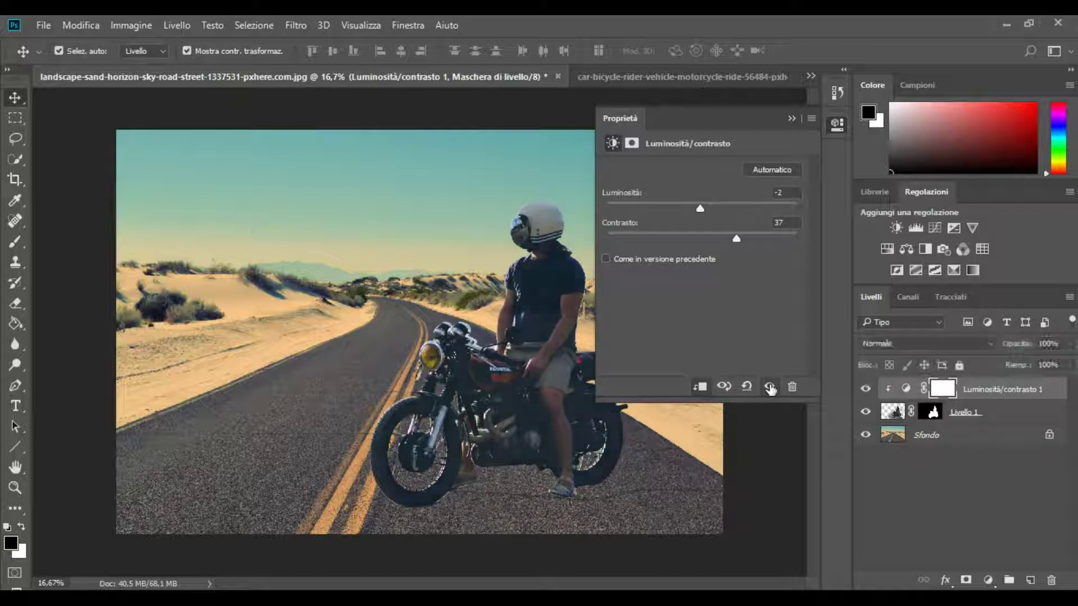
click(790, 118)
click(988, 580)
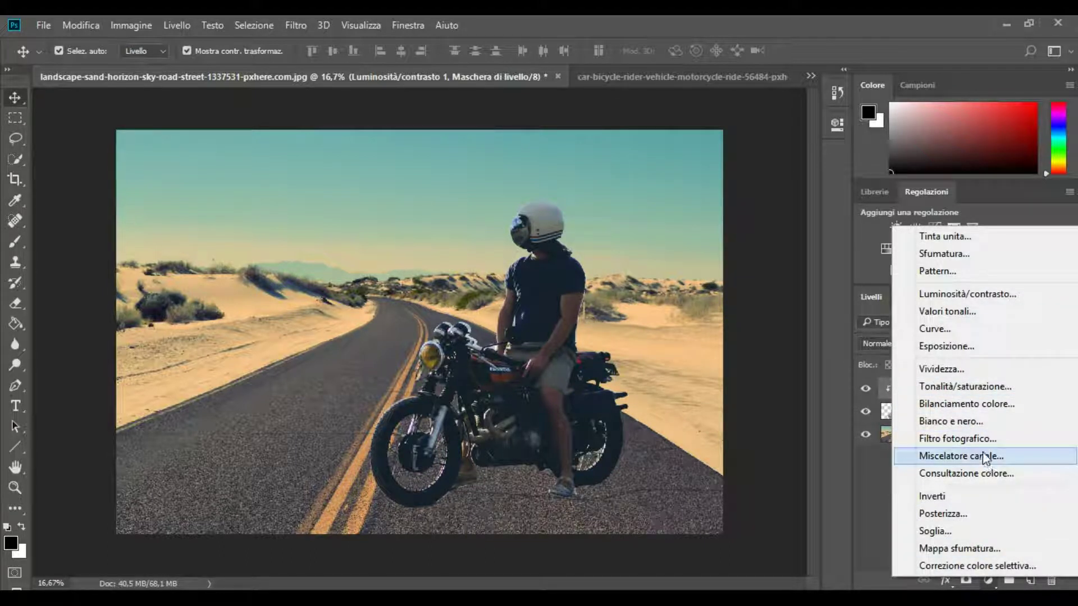
Add a Curves layer clipped to the rider, bending the RGB midpoint to darken midtones slightly.
click(963, 329)
click(718, 285)
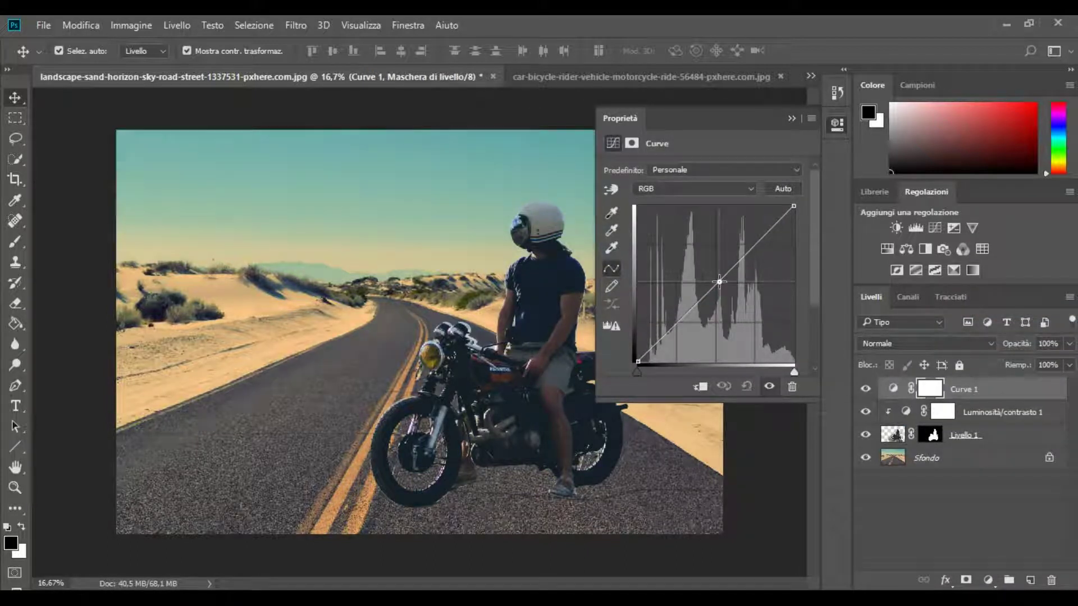
click(700, 387)
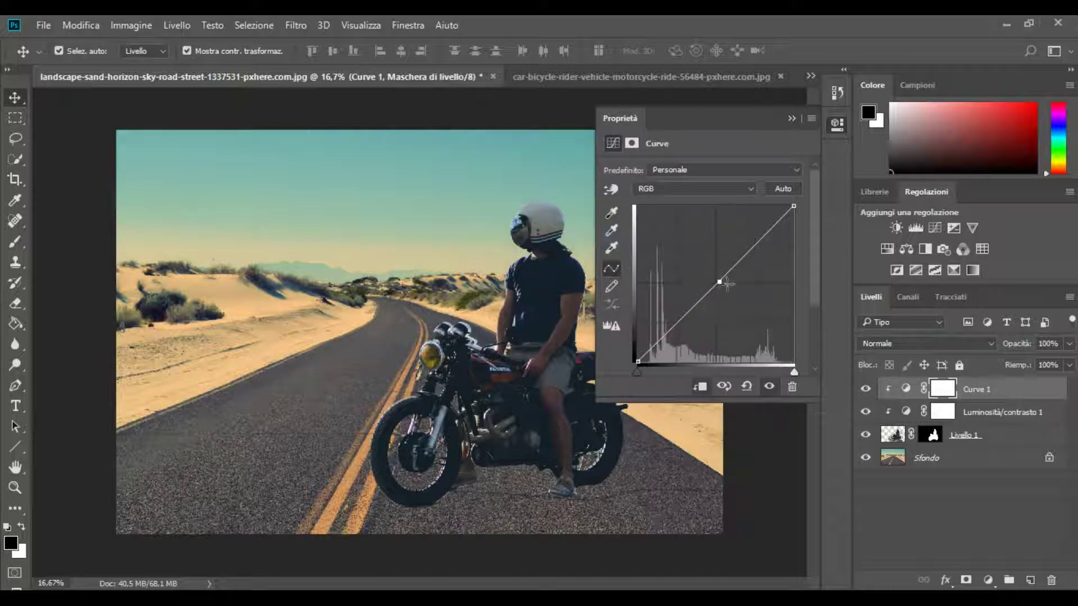
mouse_move(720, 283)
mouse_down()
mouse_move(752, 254)
mouse_move(744, 268)
mouse_up()
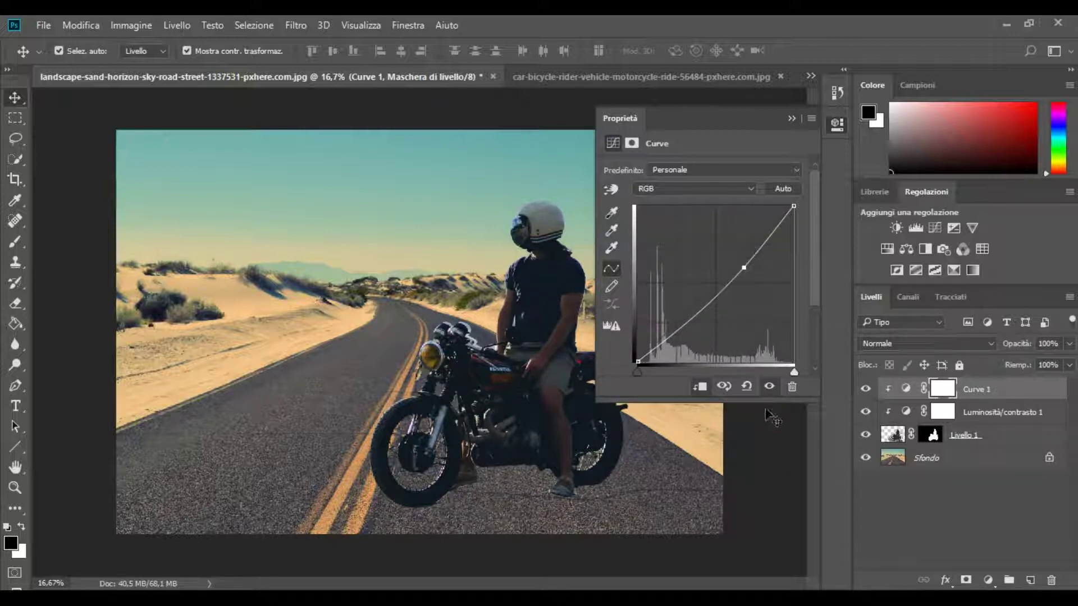
click(768, 390)
click(790, 119)
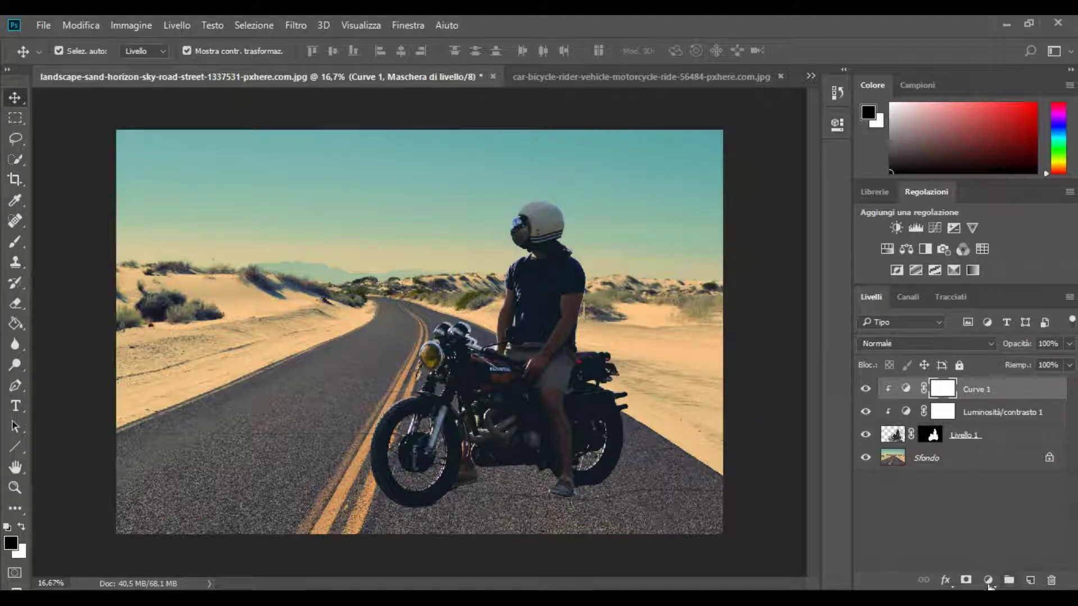
Add a Color Balance layer clipped to the rider with midtones +6 red and -11 yellow.
click(988, 582)
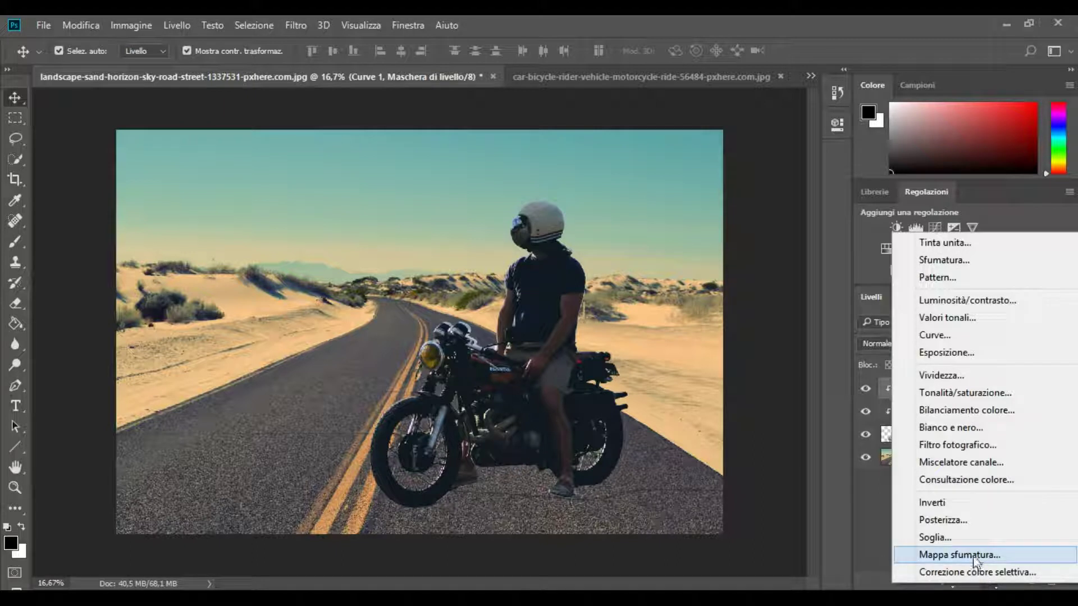
click(965, 417)
drag(679, 259, 685, 261)
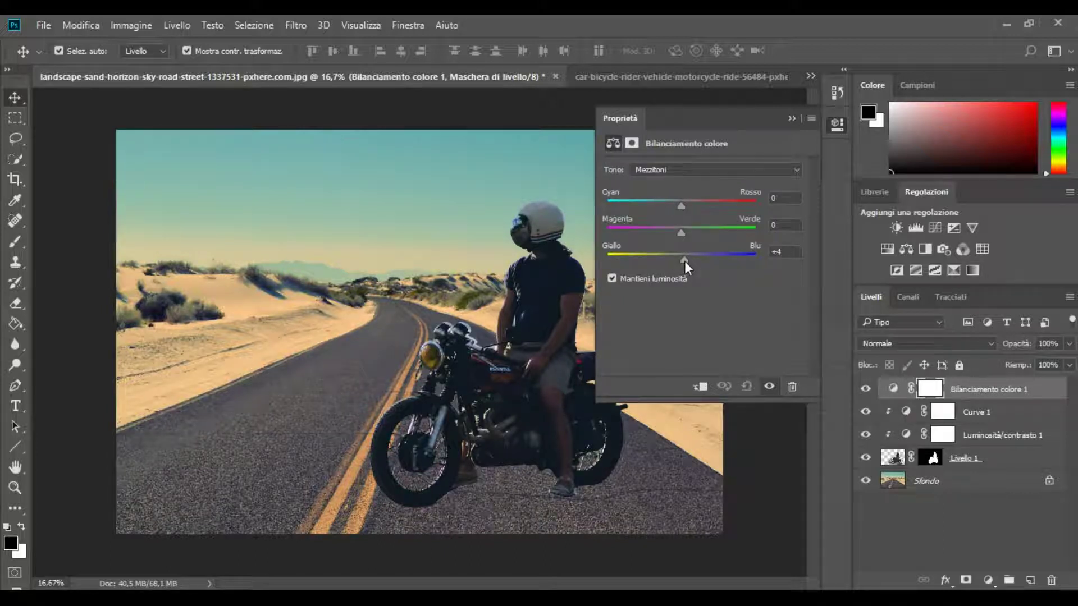
drag(684, 261, 679, 261)
click(700, 386)
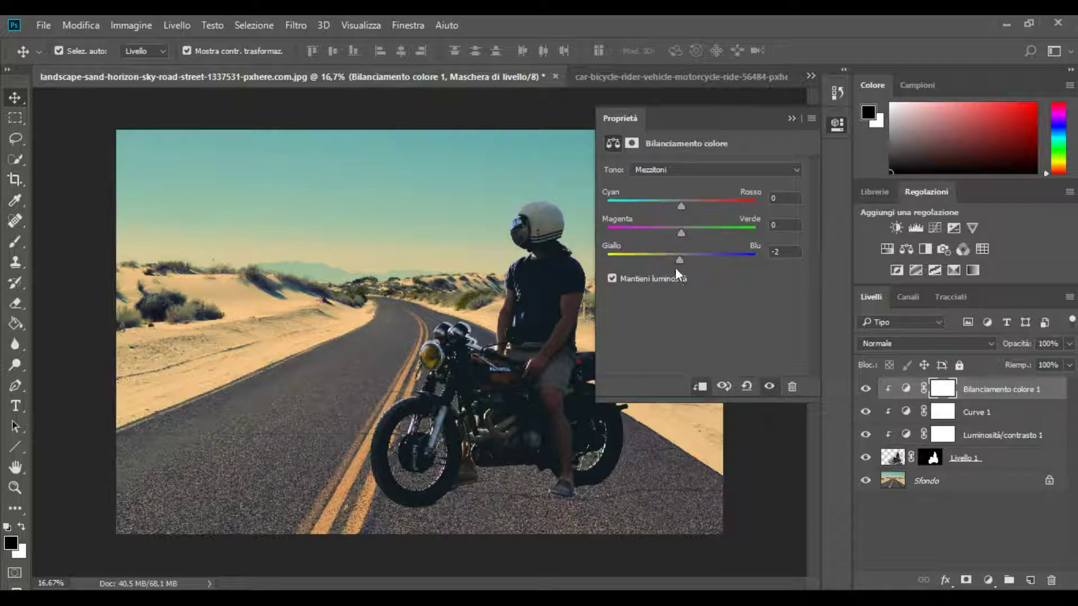
drag(676, 260, 673, 260)
drag(680, 204, 687, 204)
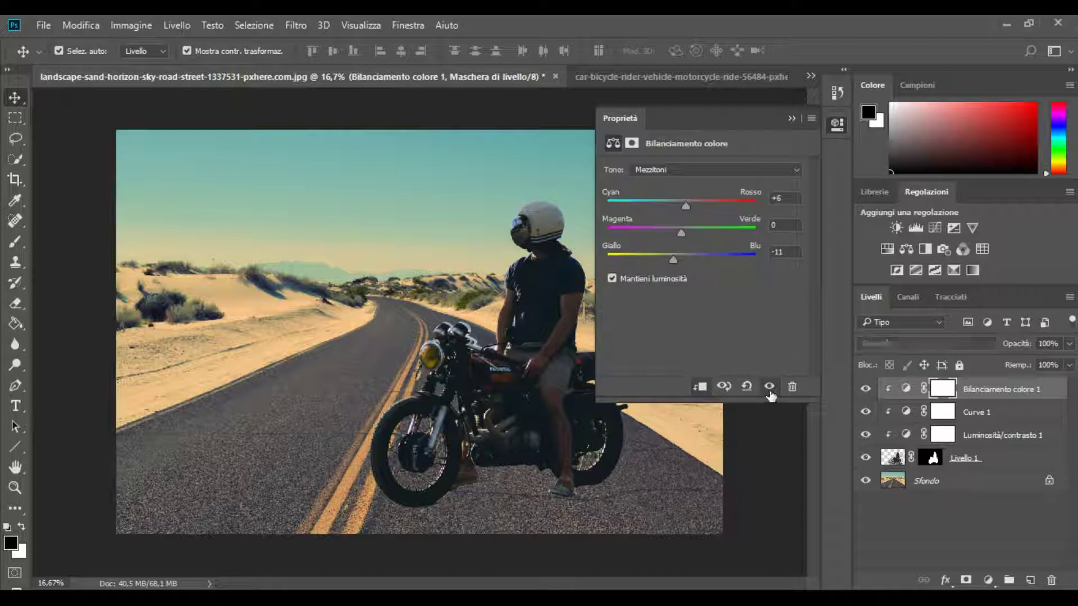
click(791, 118)
Set the Color Balance layer's opacity to 80% and select the desert background layer.
click(1069, 344)
drag(1053, 360, 1050, 360)
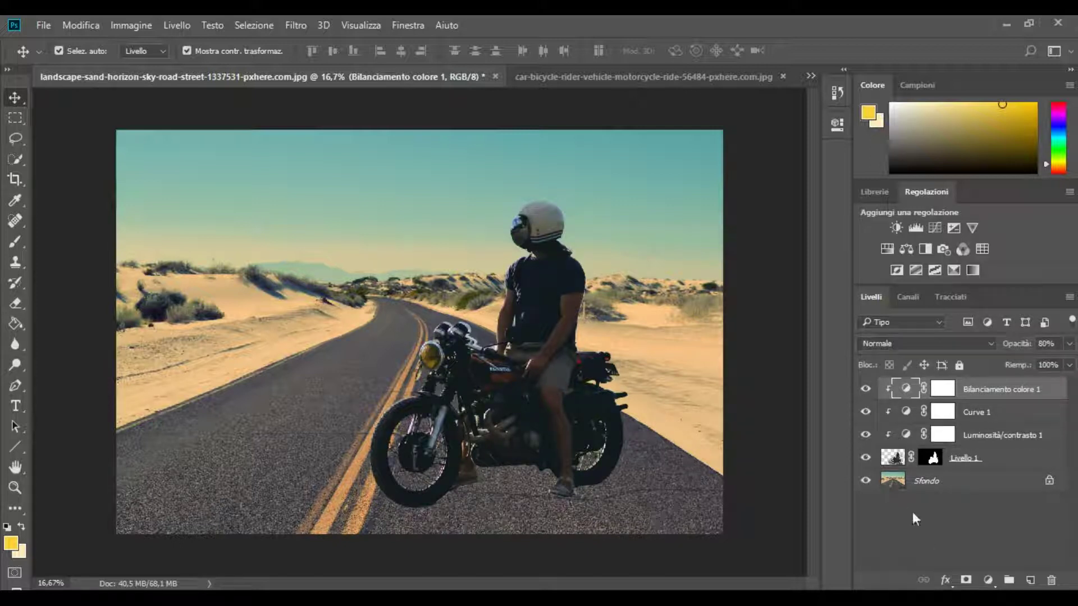
click(928, 483)
click(987, 580)
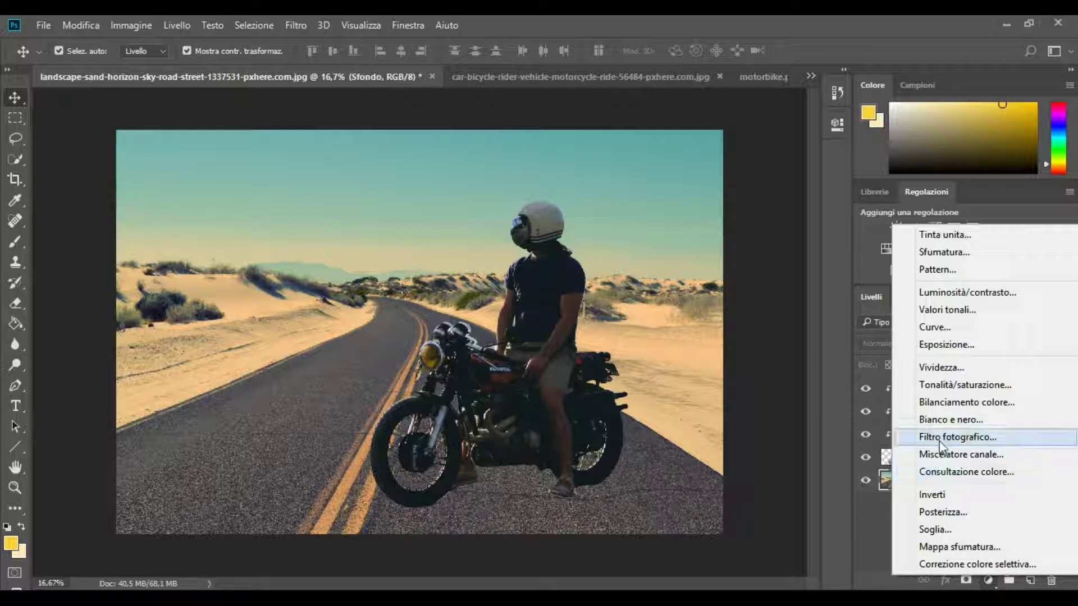
Add a Brightness/Contrast layer clipped to Sfondo with brightness 10 and contrast 51.
click(944, 293)
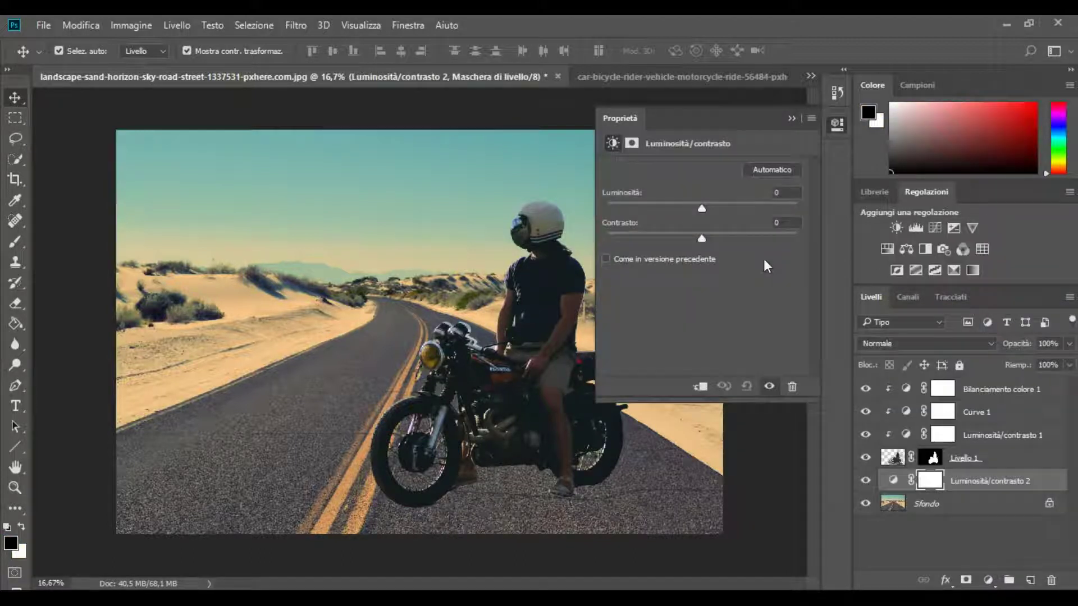
click(699, 386)
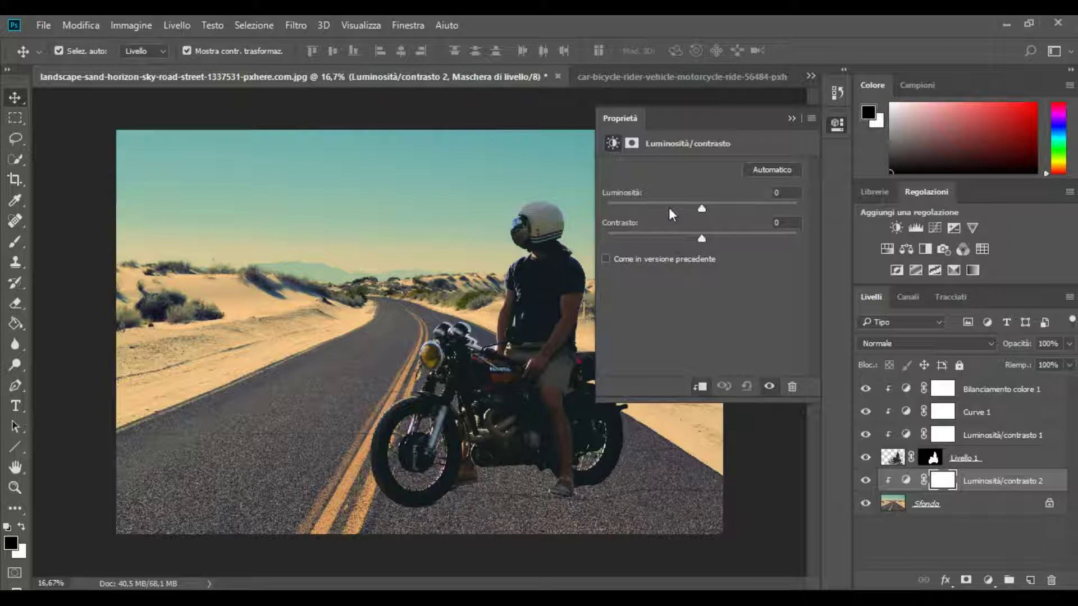
mouse_move(701, 209)
mouse_down()
mouse_move(722, 237)
mouse_move(740, 237)
mouse_move(708, 207)
mouse_up()
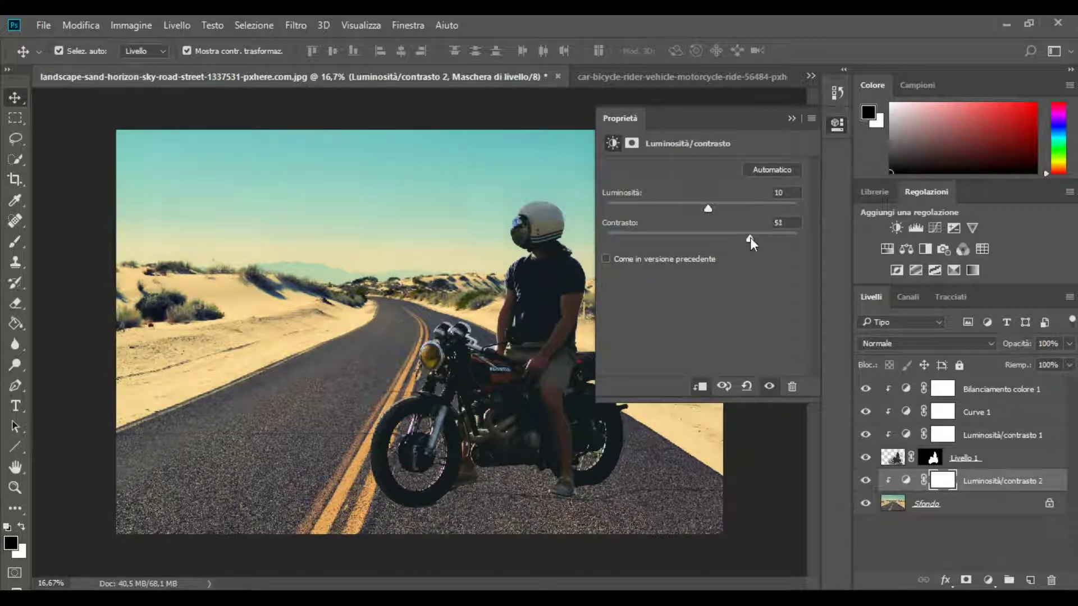
click(770, 385)
click(792, 118)
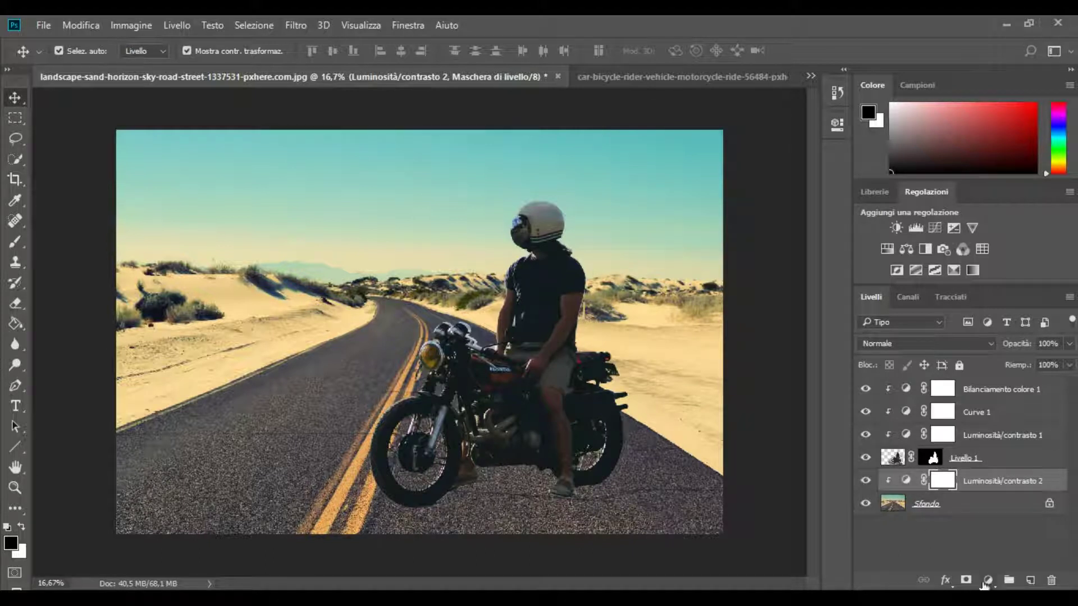
click(987, 579)
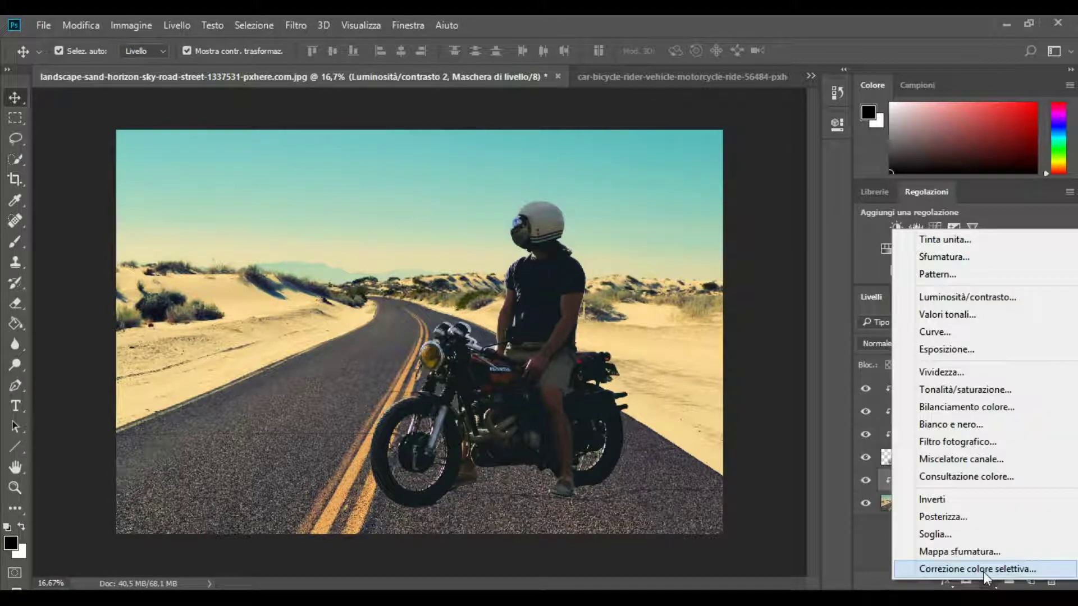
Add a Color Balance layer clipped to Sfondo with midtones +11 red, +5 green, -11 yellow.
click(956, 414)
drag(681, 258, 673, 260)
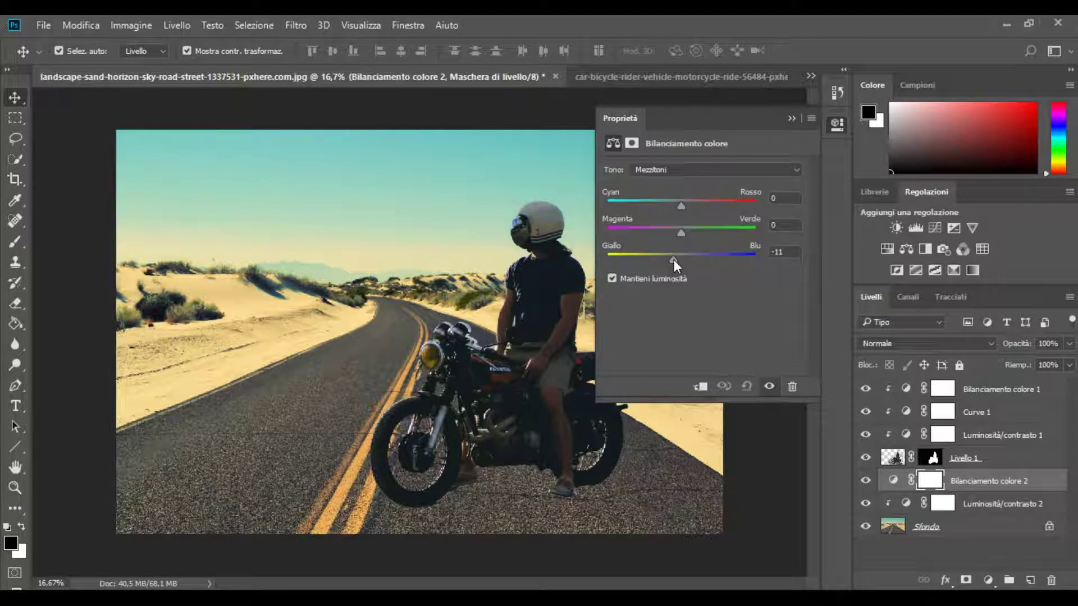
click(699, 388)
drag(679, 233, 683, 206)
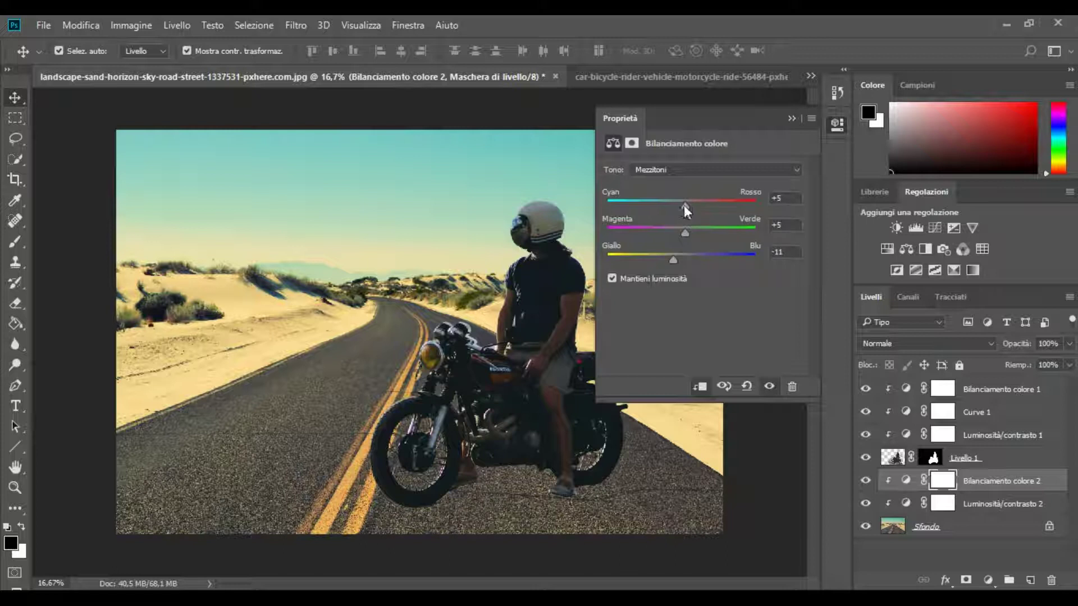
drag(686, 205, 689, 206)
click(791, 118)
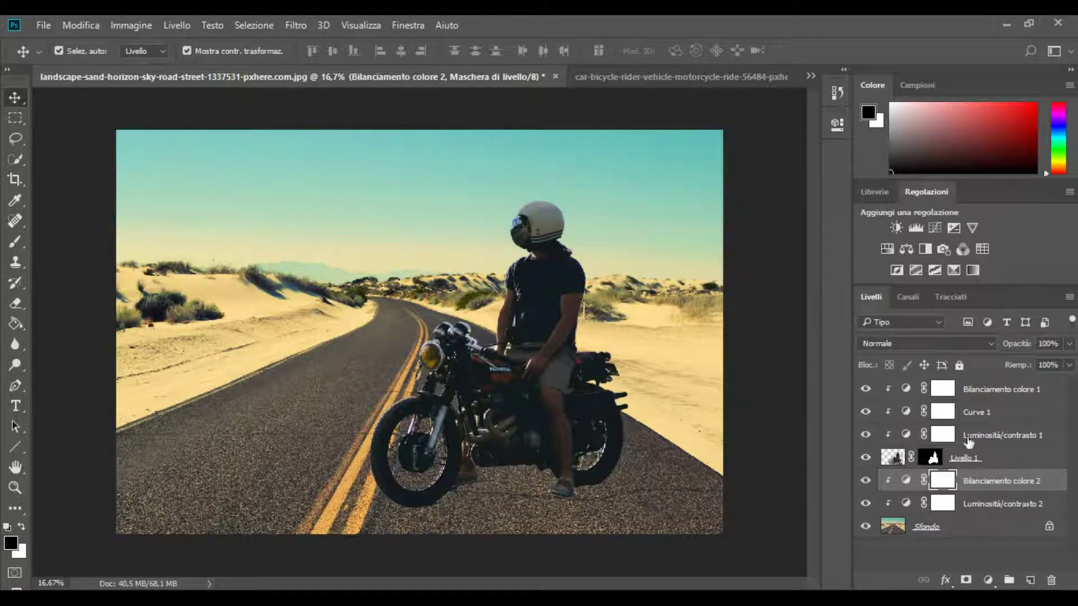
click(985, 389)
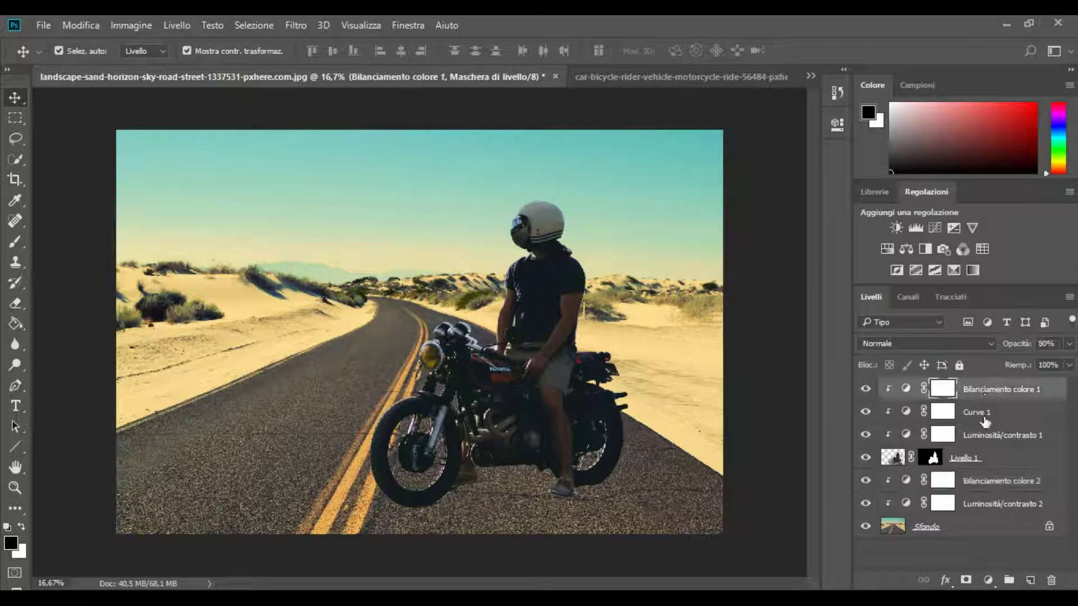
Add a Color Lookup adjustment layer on top and apply the first 3DLUT file.
click(981, 248)
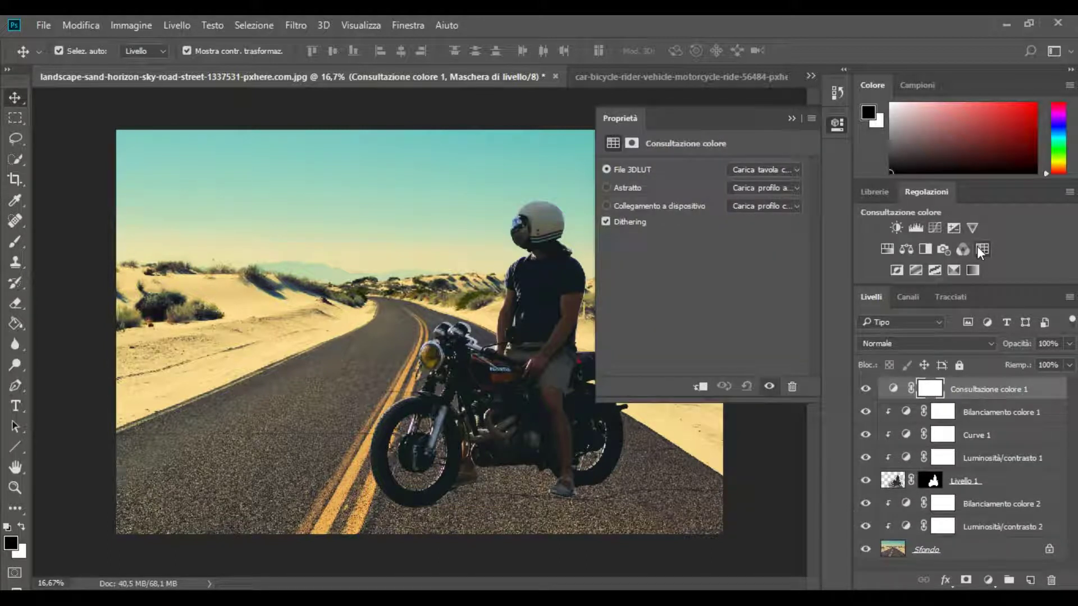
click(793, 170)
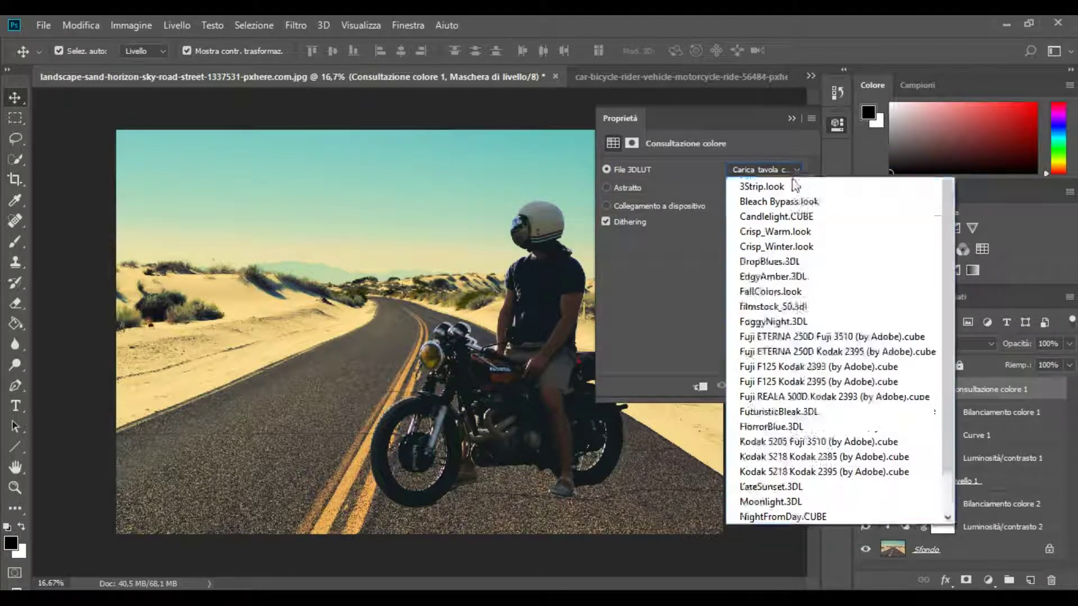
click(782, 231)
Cycle through the 3DLUT film looks and settle on the Fuji F125 Kodak LUT.
key(Down)
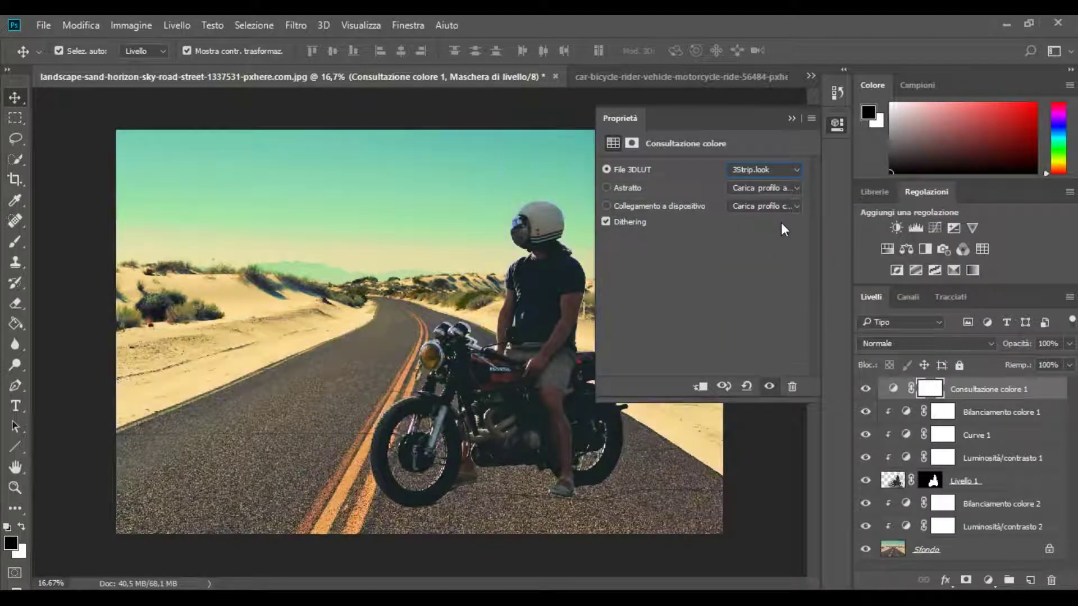
key(Down)
key(Down)
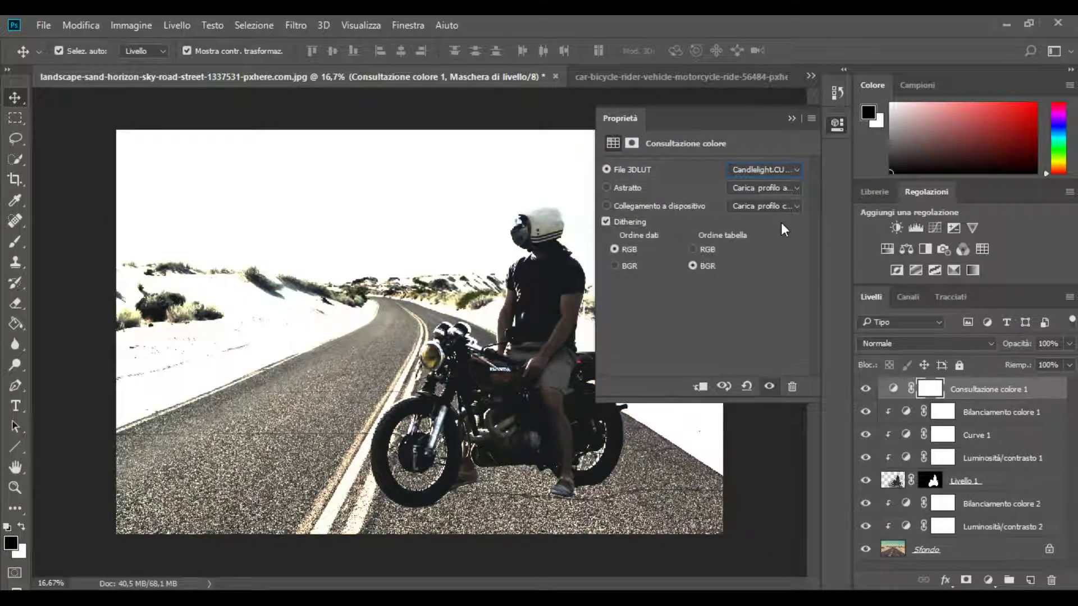
key(Down)
key(Down)
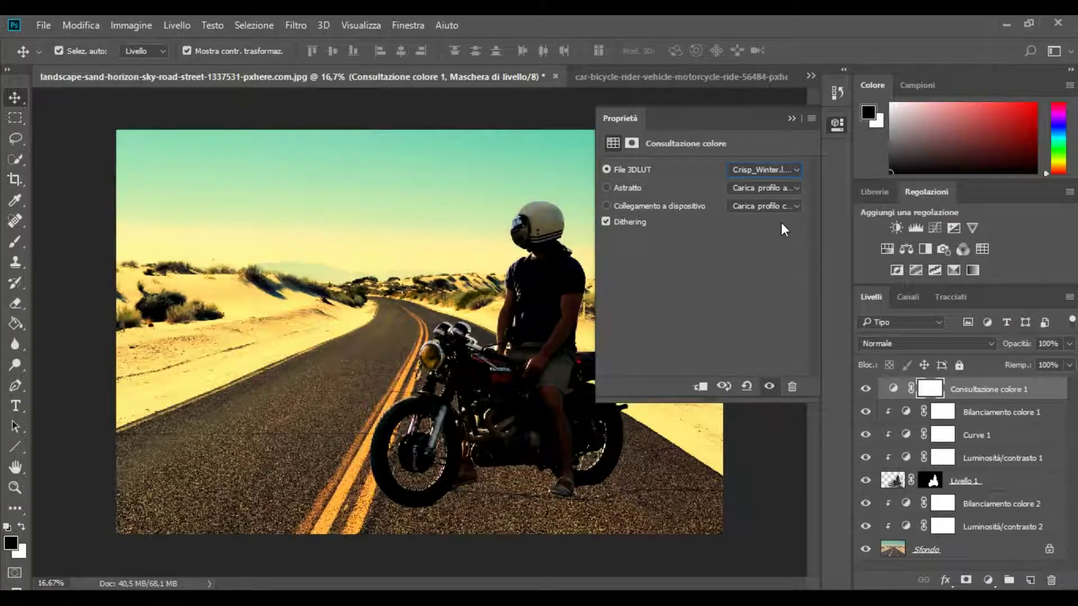
key(Down)
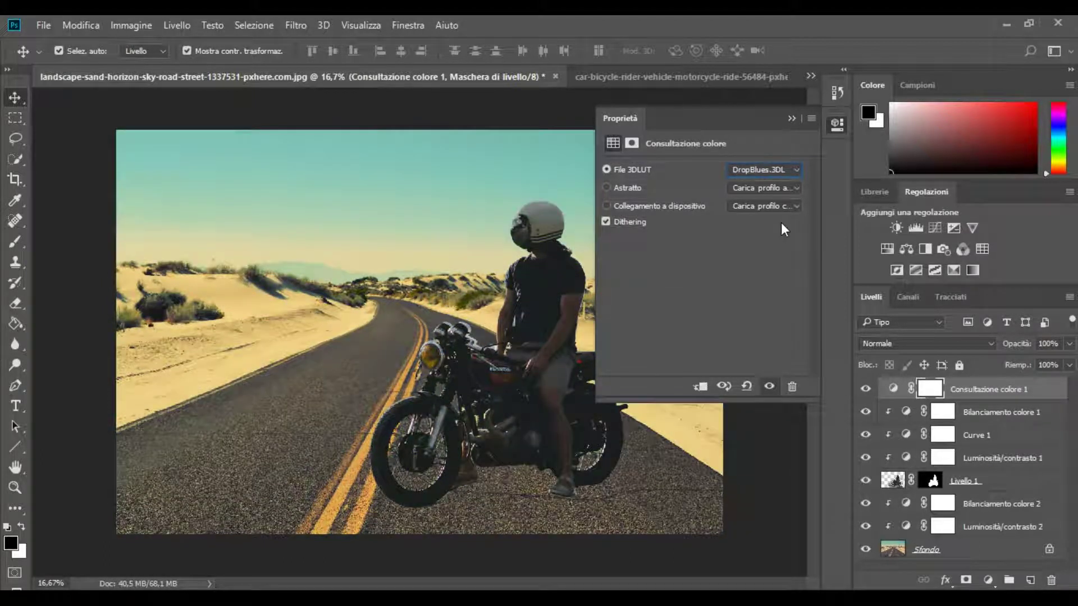
key(Down)
key(Down)
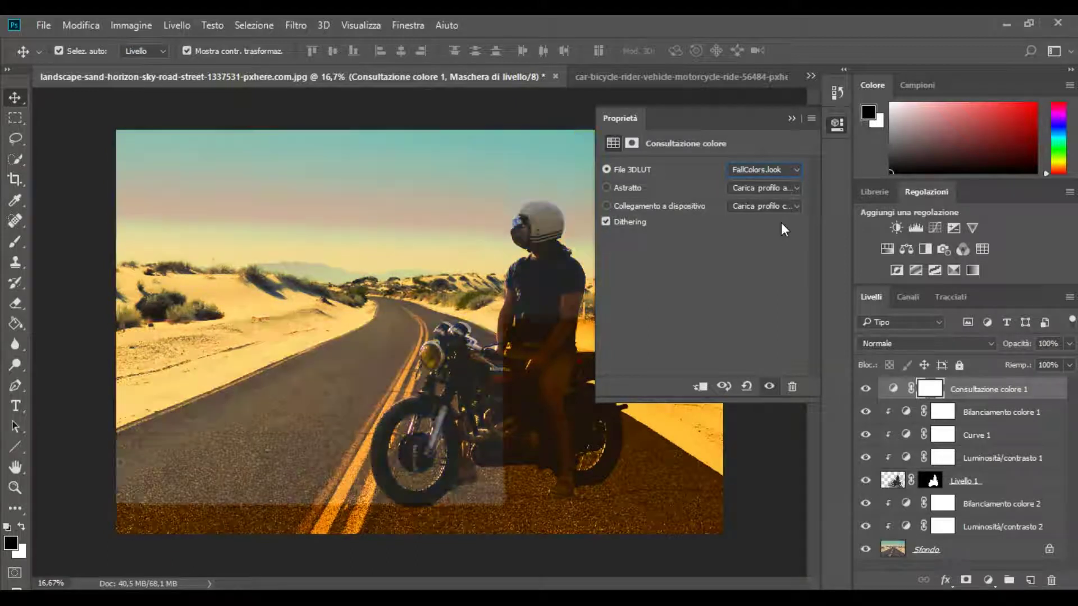
key(Down)
key(Down)
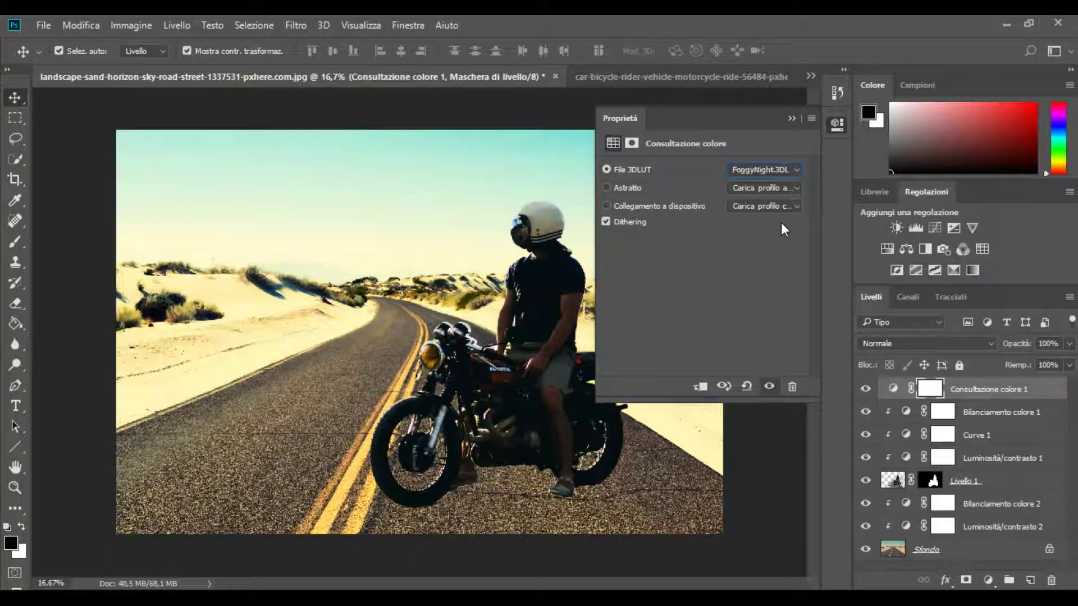
key(Down)
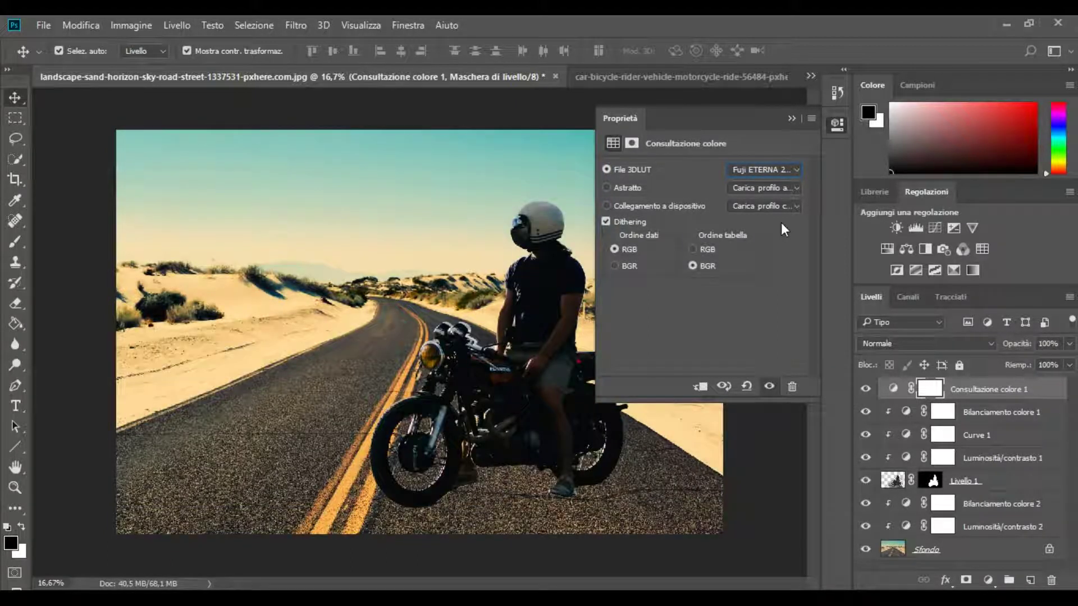
key(Up)
key(Down)
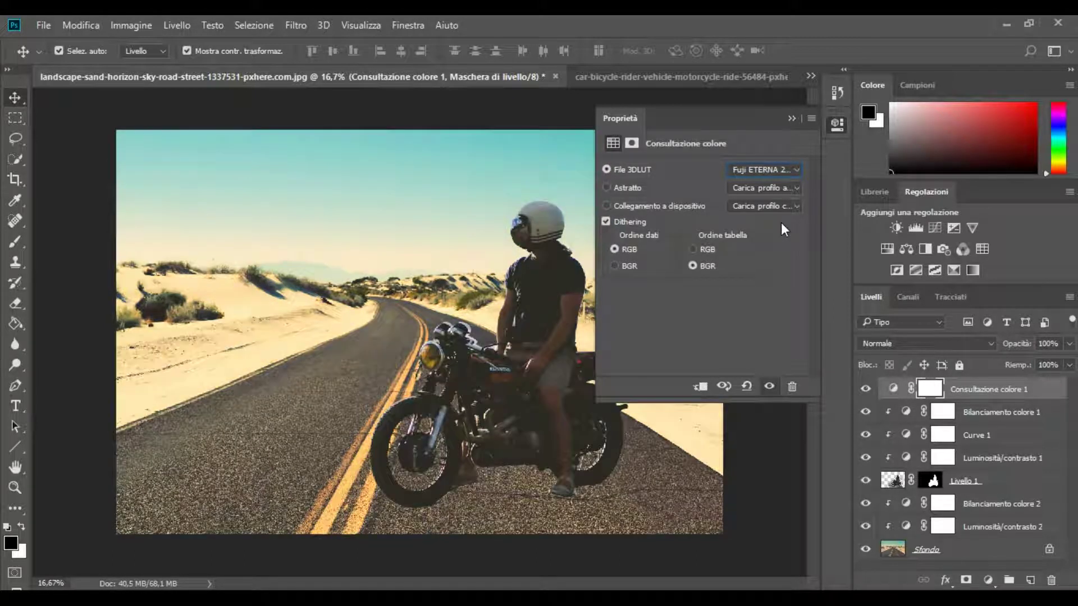
key(Down)
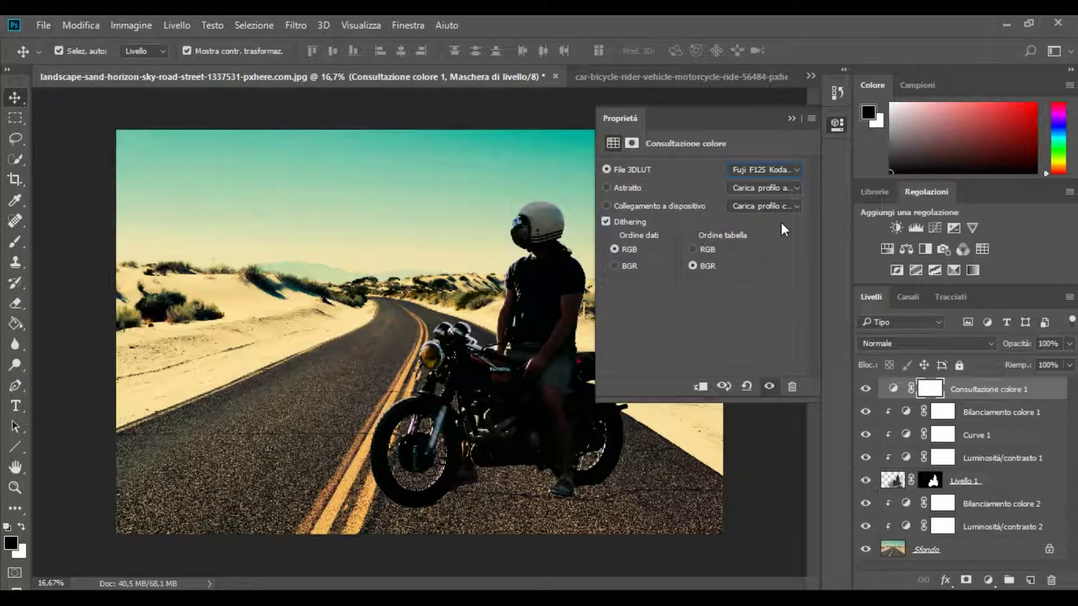
key(Down)
key(Down)
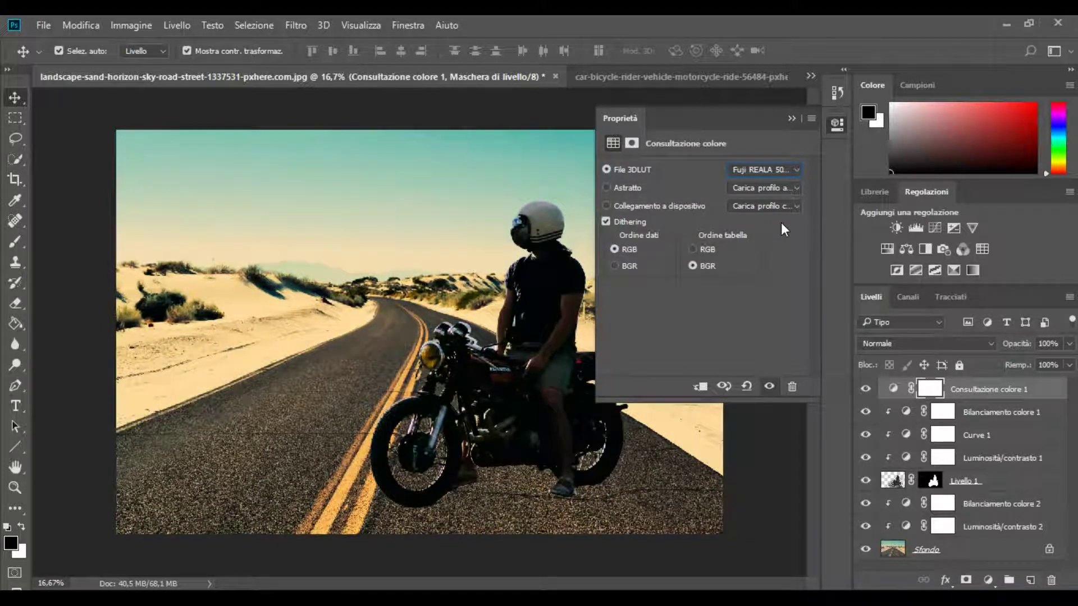
key(Up)
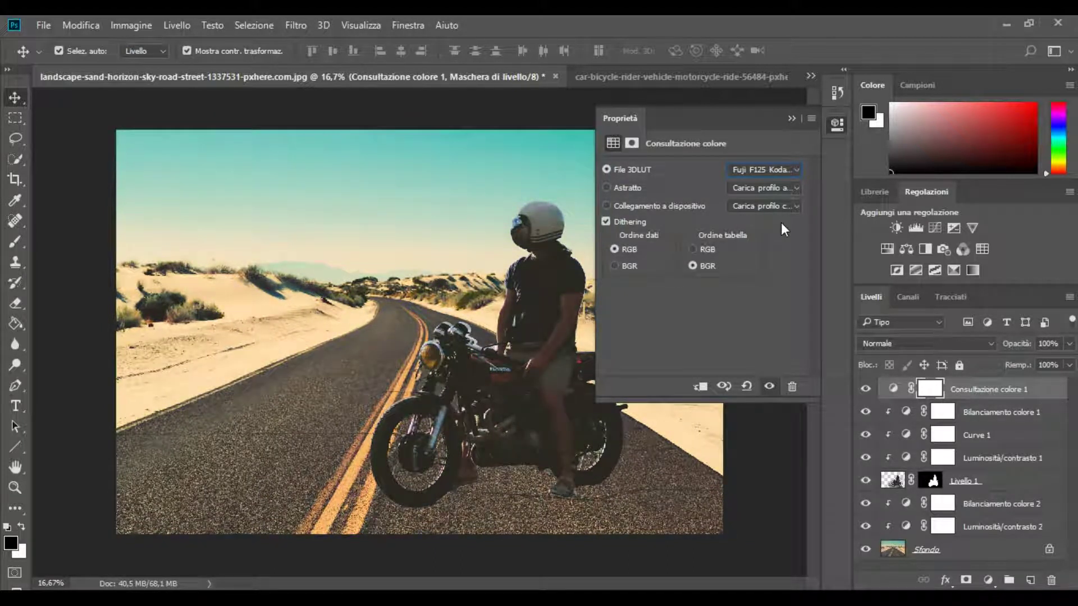
key(Down)
key(Down)
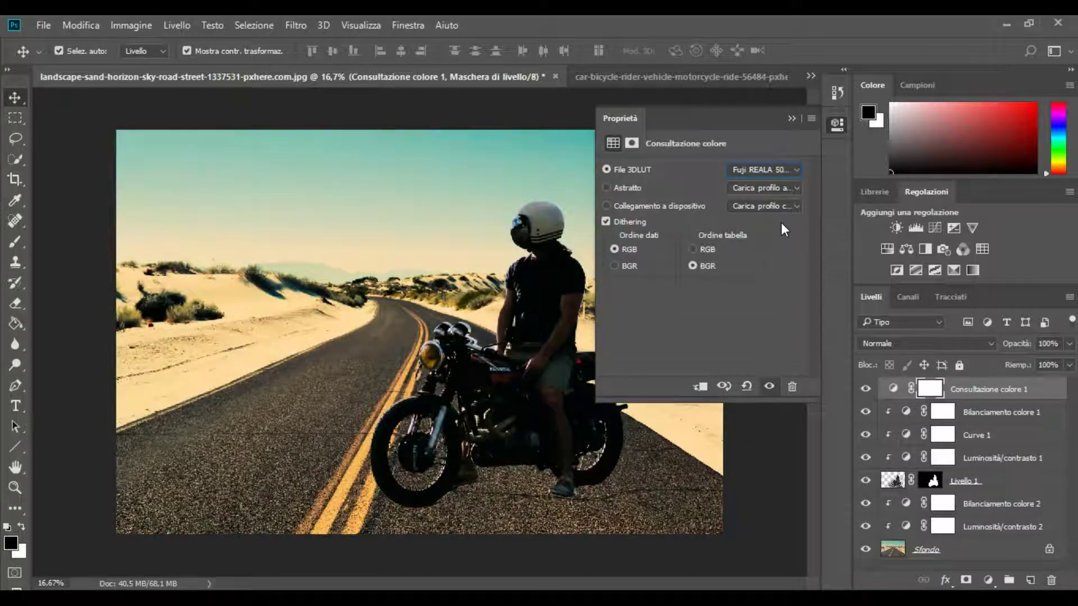
key(Down)
key(Down)
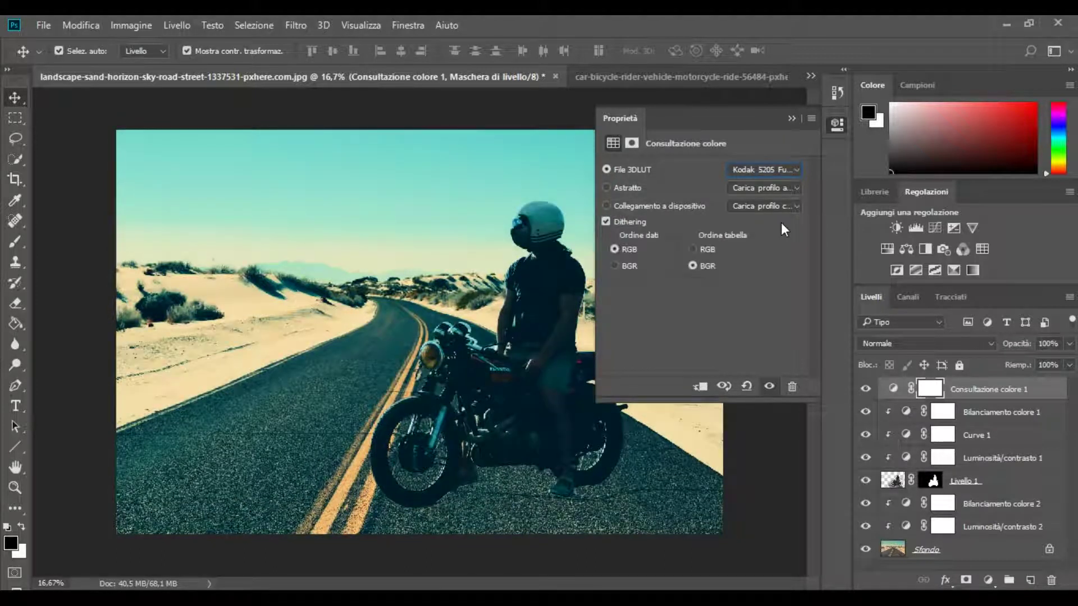
key(Down)
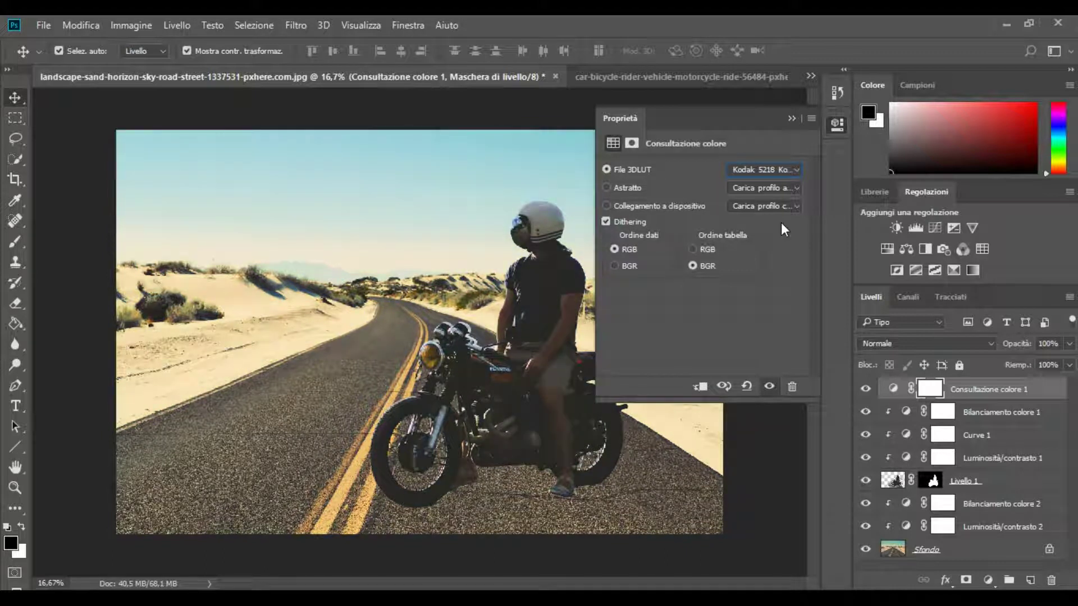
key(Down)
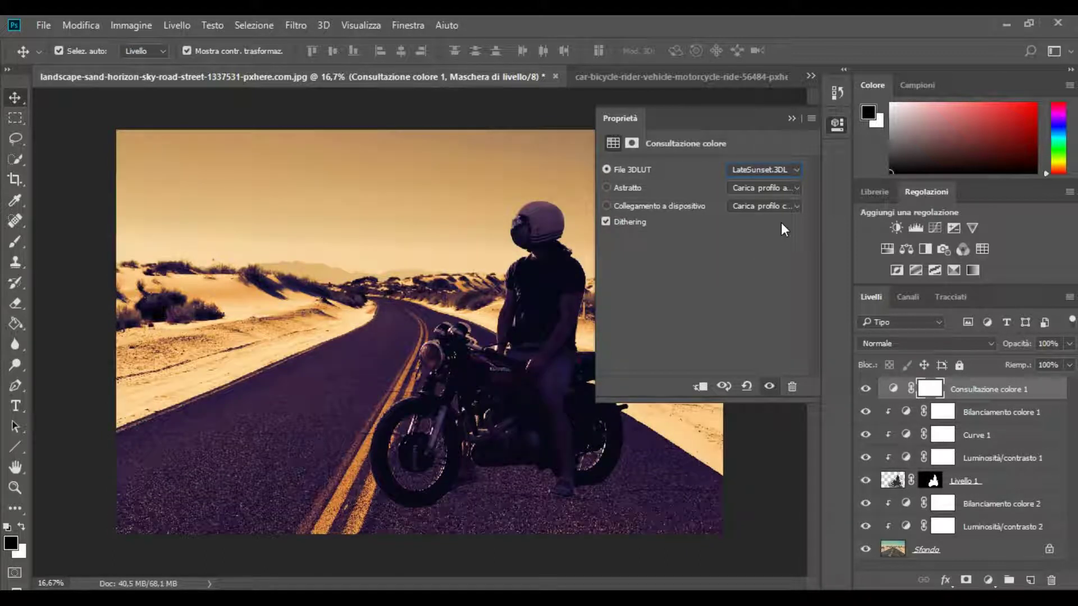
key(Down)
key(Up)
key(Up)
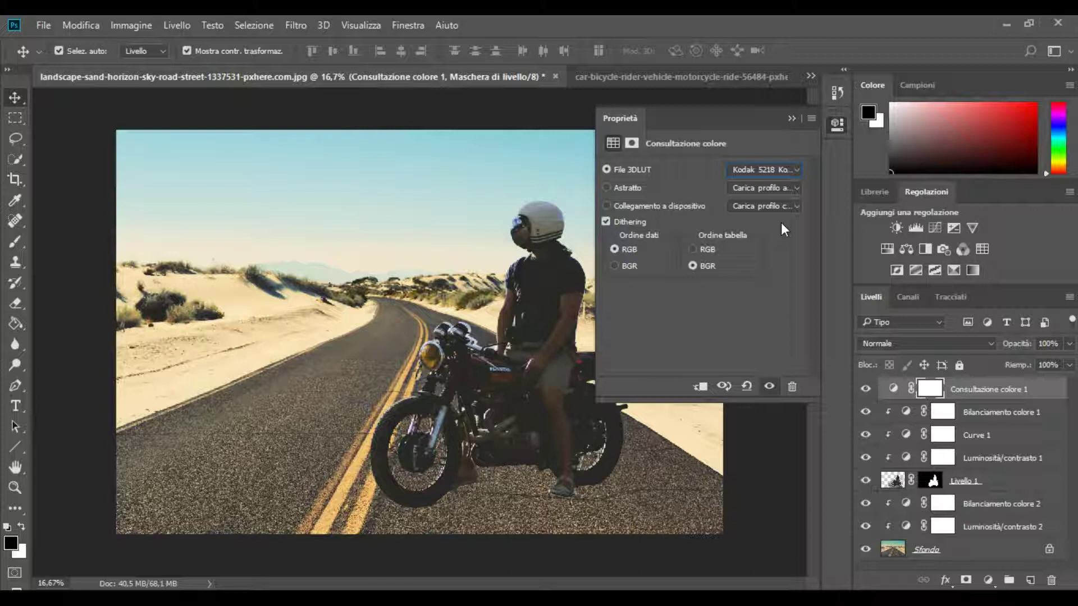
key(Up)
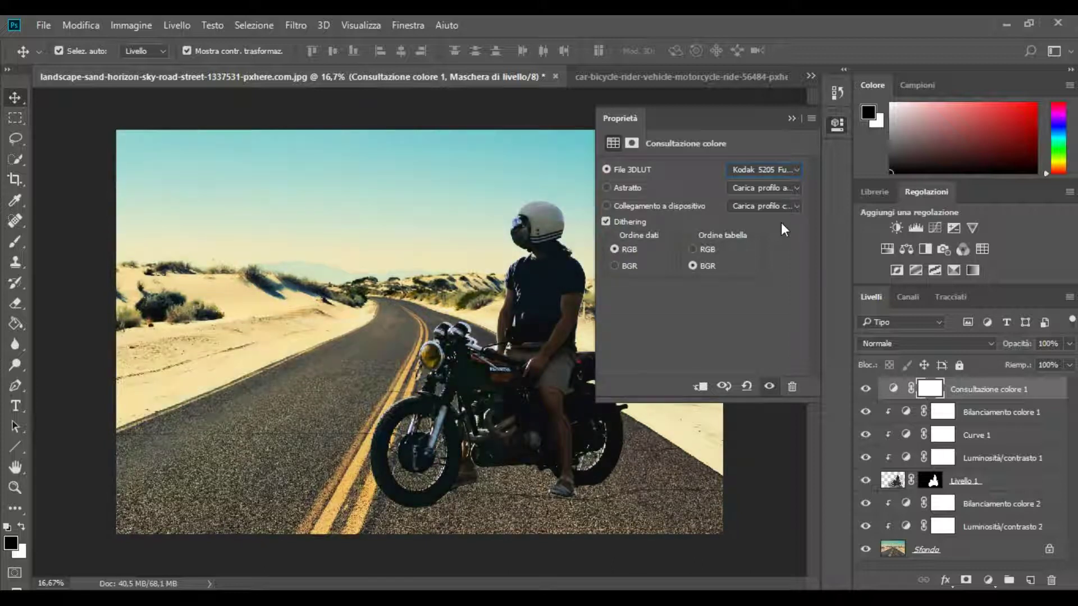
key(Up)
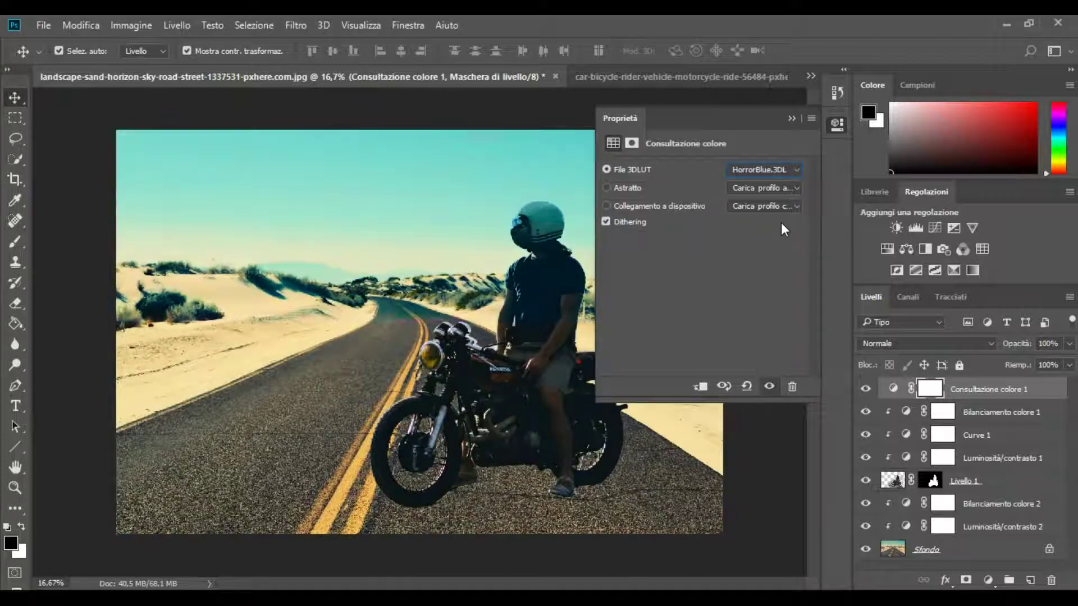
key(Up)
key(Up)
key(Up)
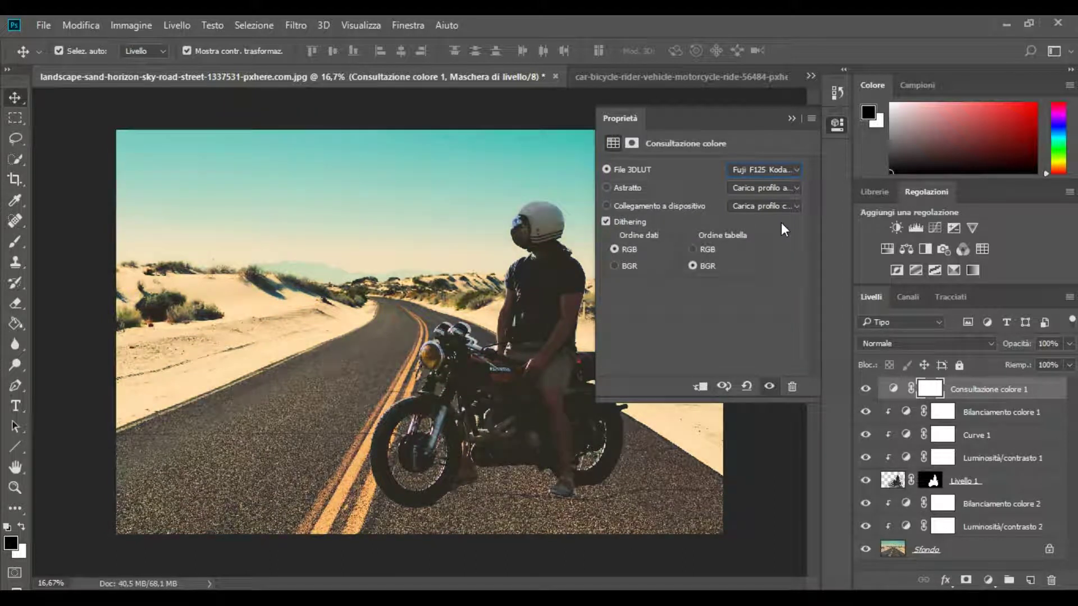
click(791, 119)
Set Consultazione colore 1 to 66% fill and 74% opacity, toggling its visibility to compare.
click(1069, 365)
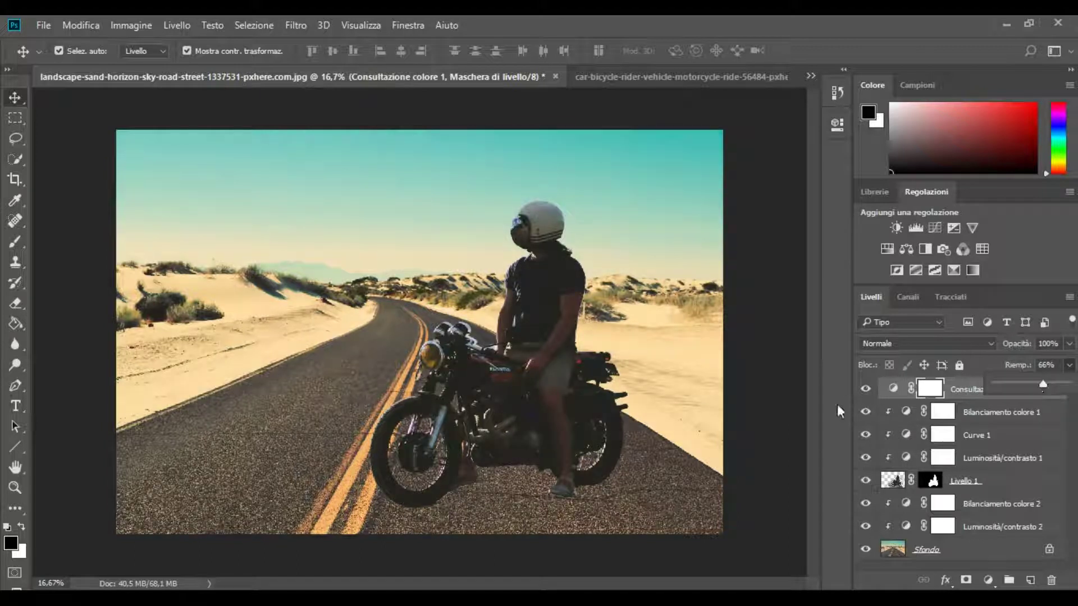
click(865, 389)
click(865, 389)
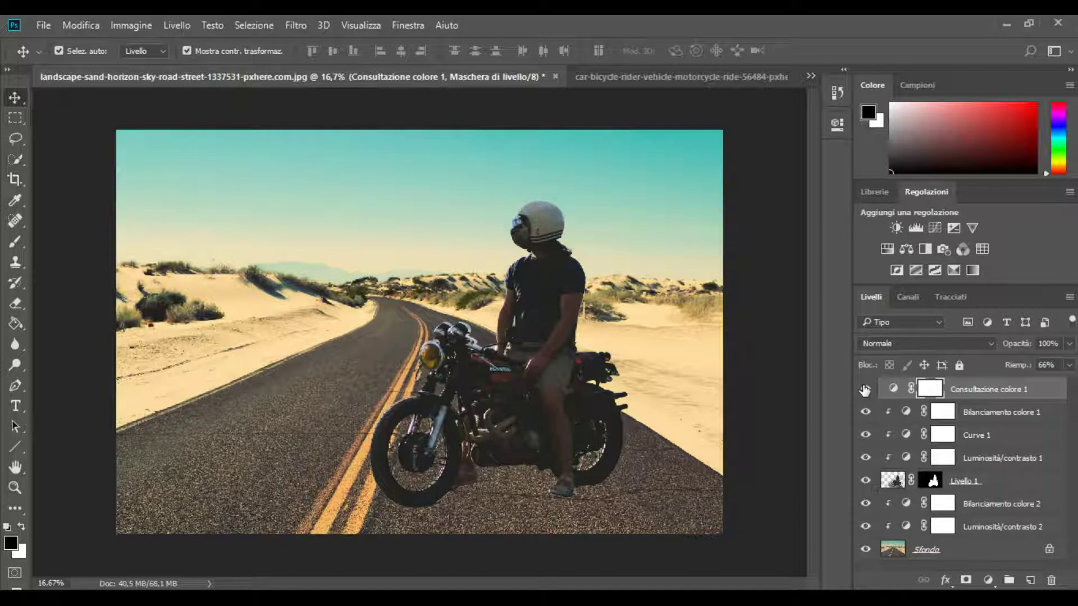
click(865, 389)
click(1068, 361)
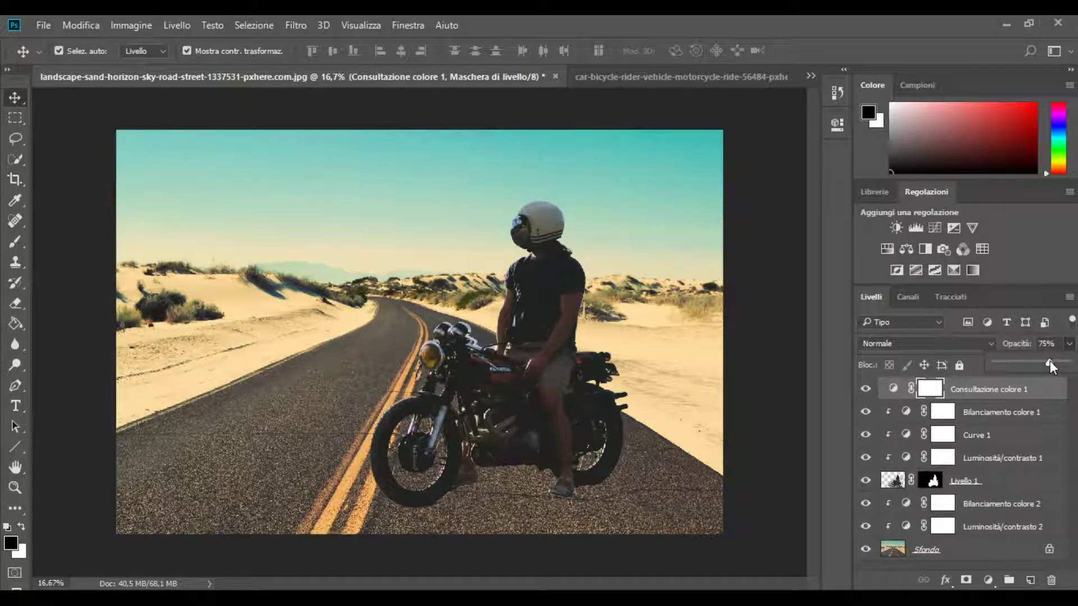
click(865, 389)
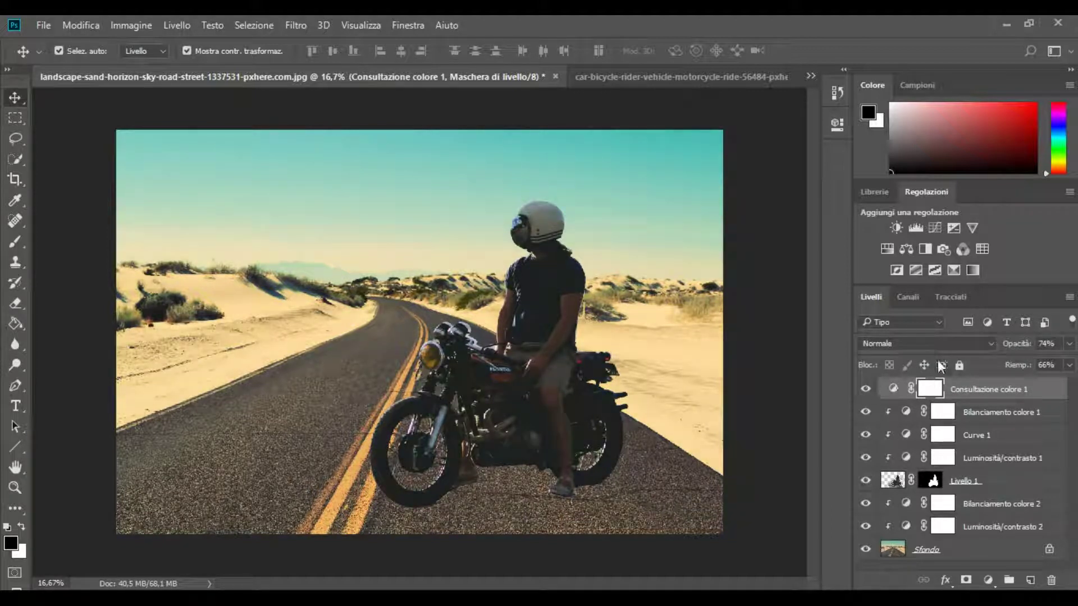
Add a Photo Filter at 36% density, settling on Warming Filter (LBA) after comparing presets.
click(943, 247)
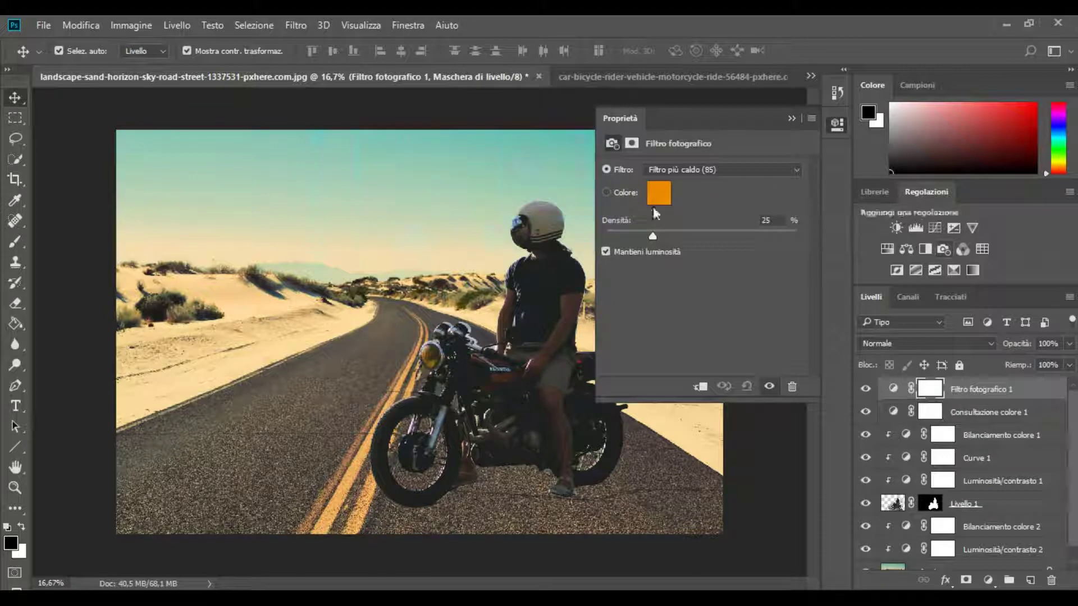
mouse_move(670, 239)
mouse_down()
mouse_move(686, 235)
mouse_move(673, 236)
mouse_up()
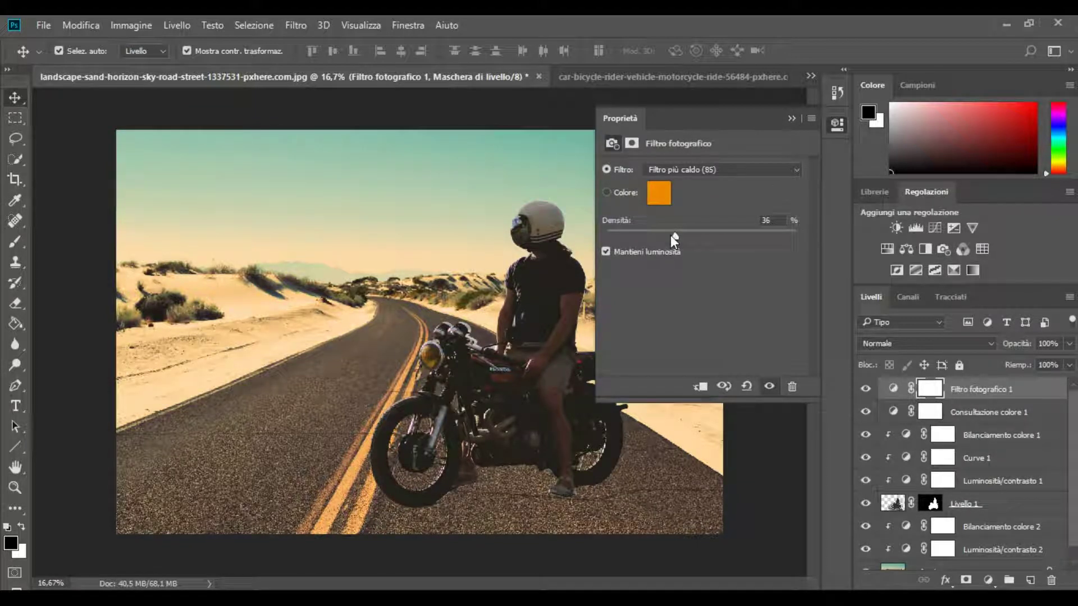
click(741, 168)
click(712, 236)
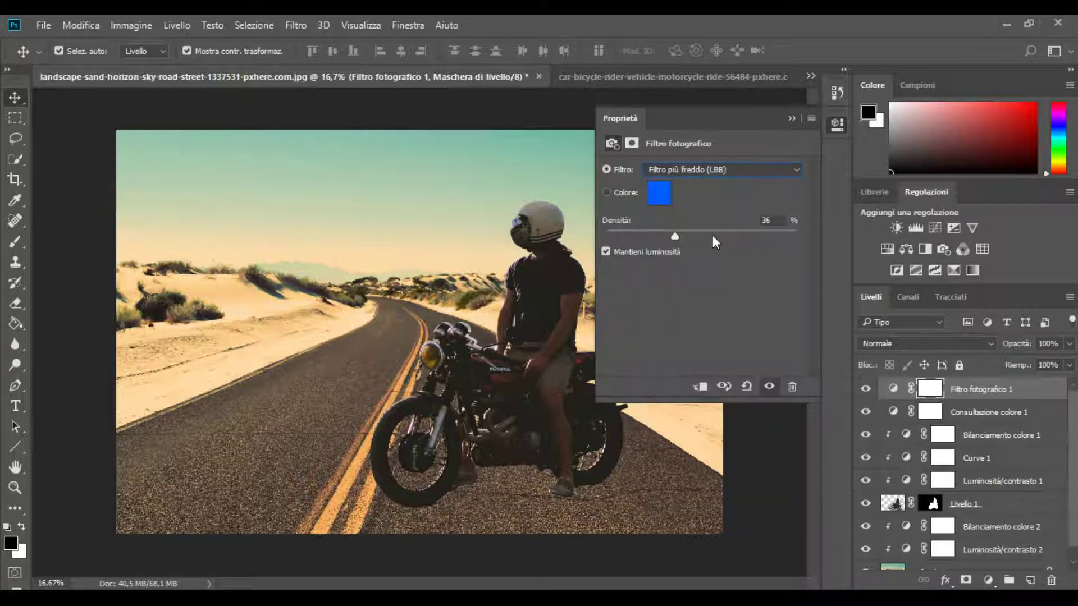
click(780, 169)
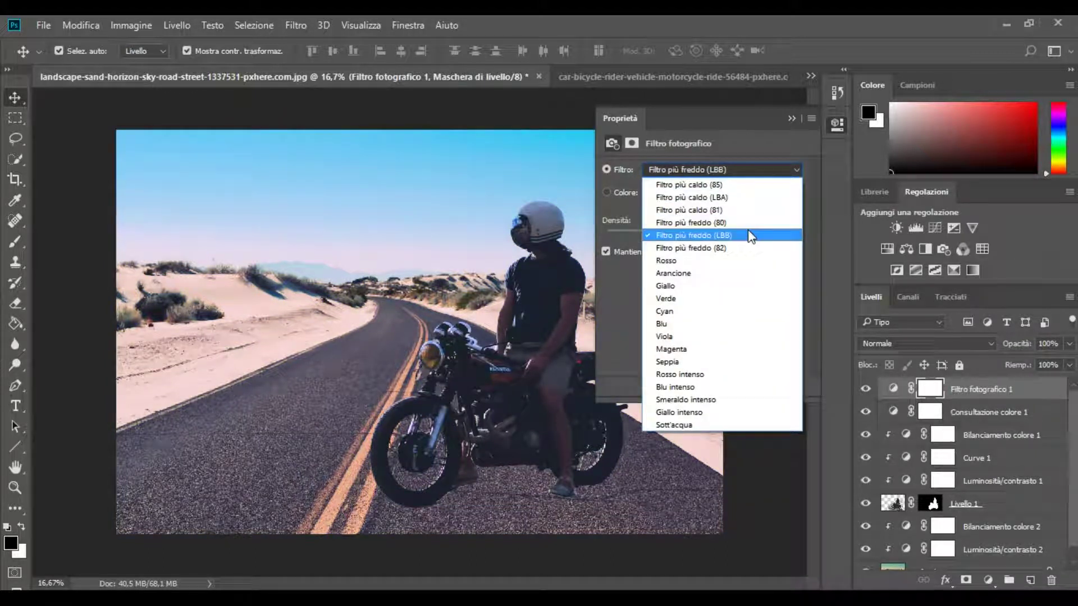
click(750, 224)
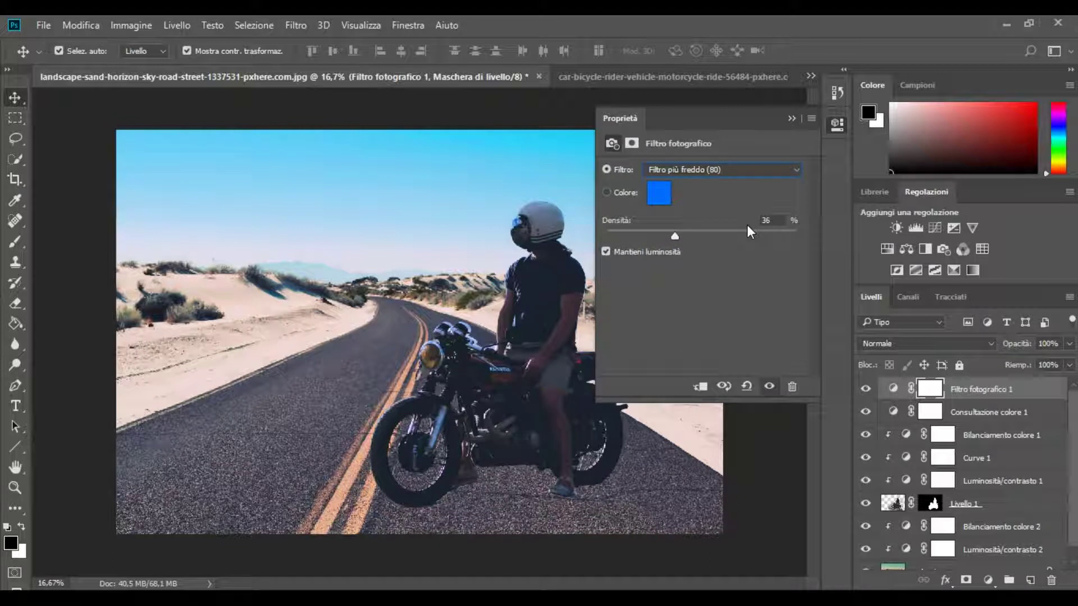
key(Up)
key(Up)
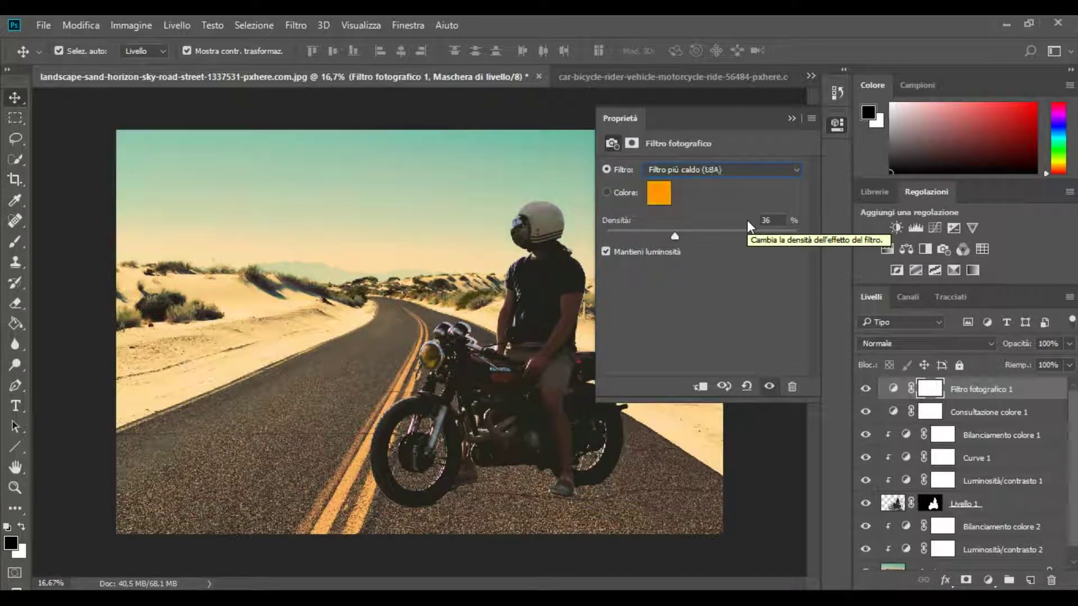
key(Up)
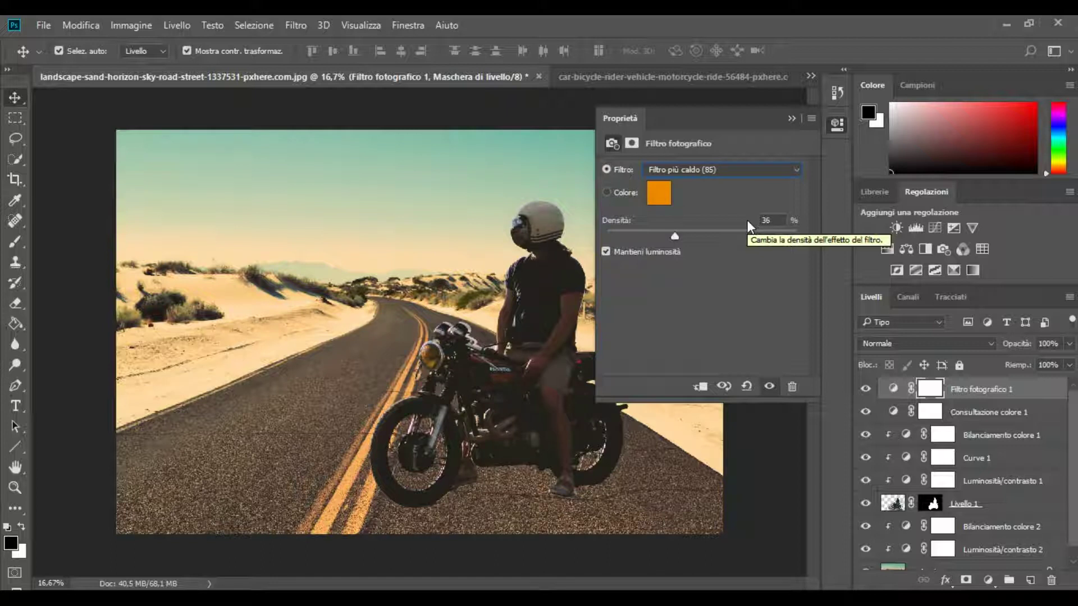
key(Down)
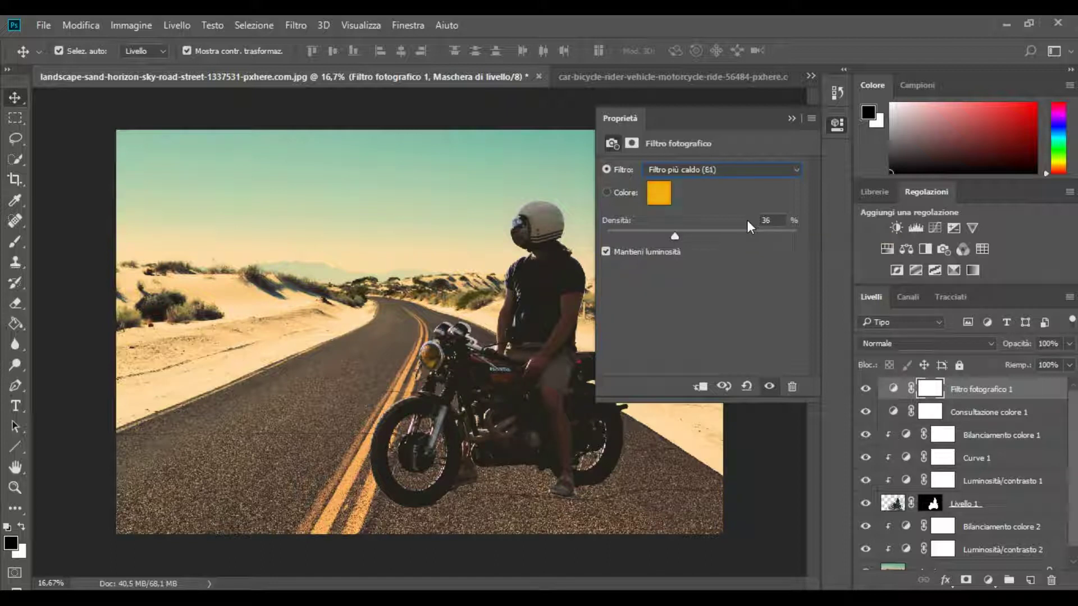
key(Up)
key(Down)
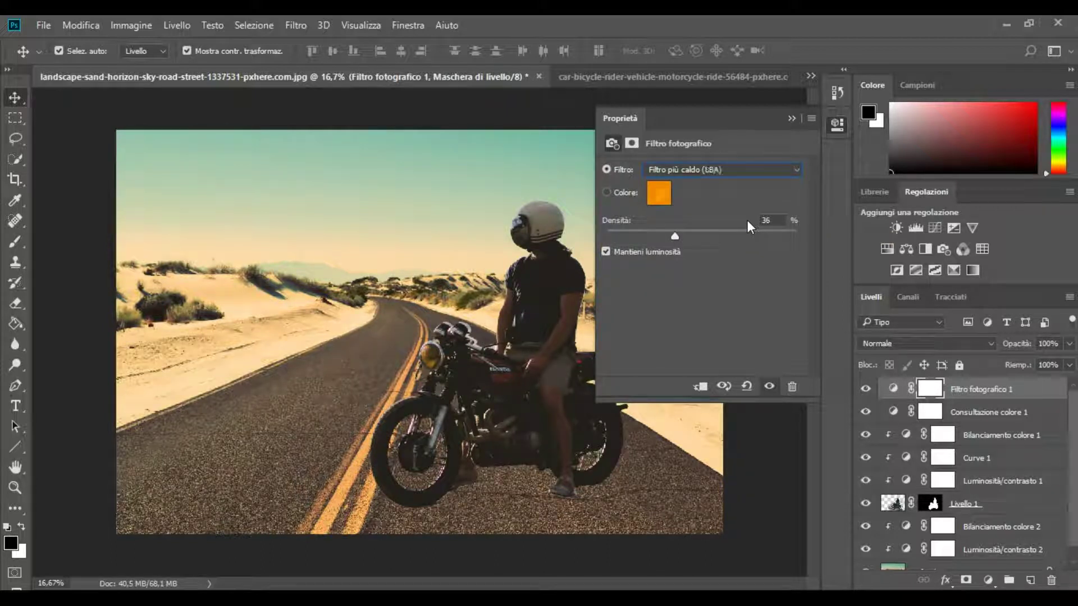
click(792, 120)
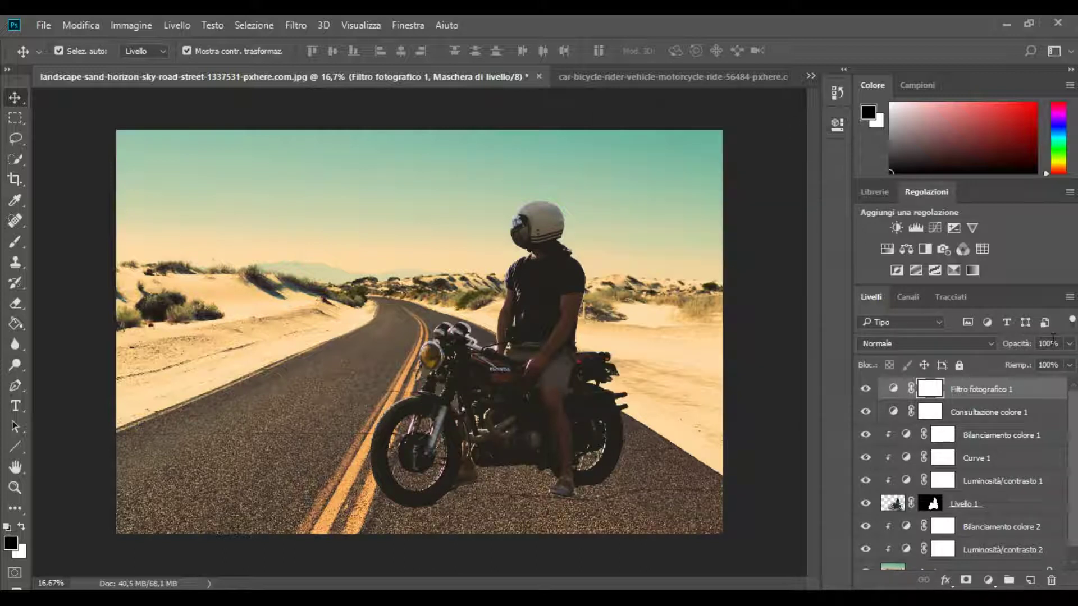
Lower the Photo Filter layer's fill to 49%.
click(1069, 365)
drag(1057, 384, 1034, 383)
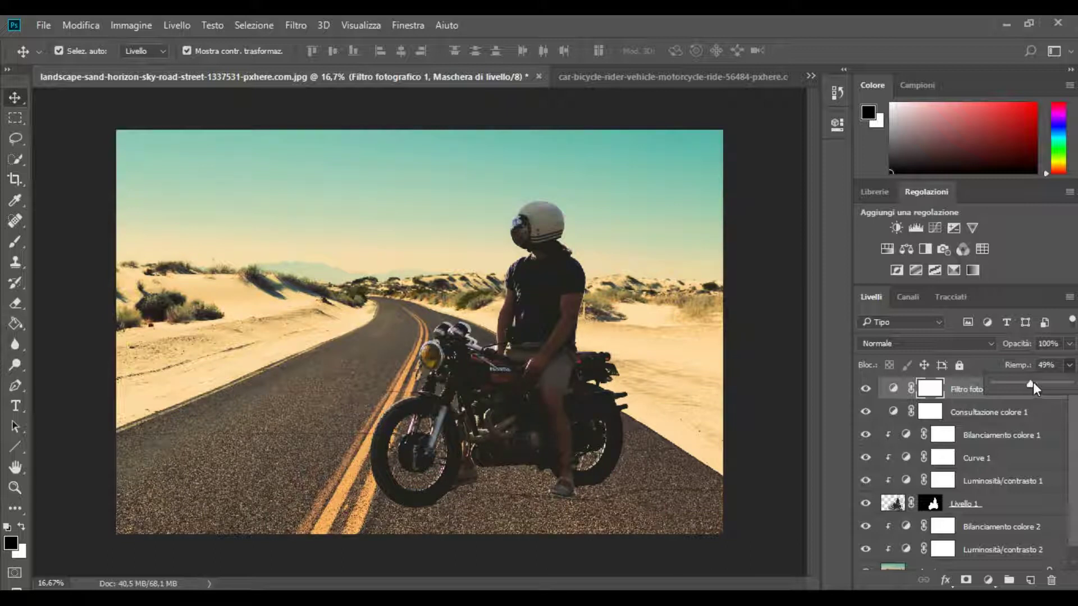
click(860, 388)
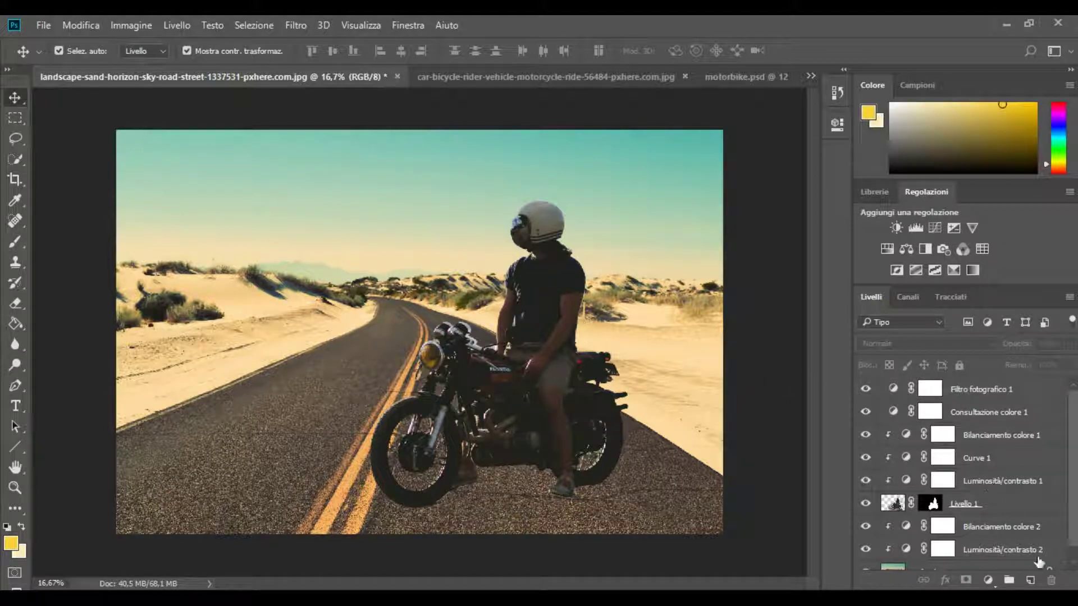
Add a new layer filled with 50% grey via Edit > Fill.
click(1030, 580)
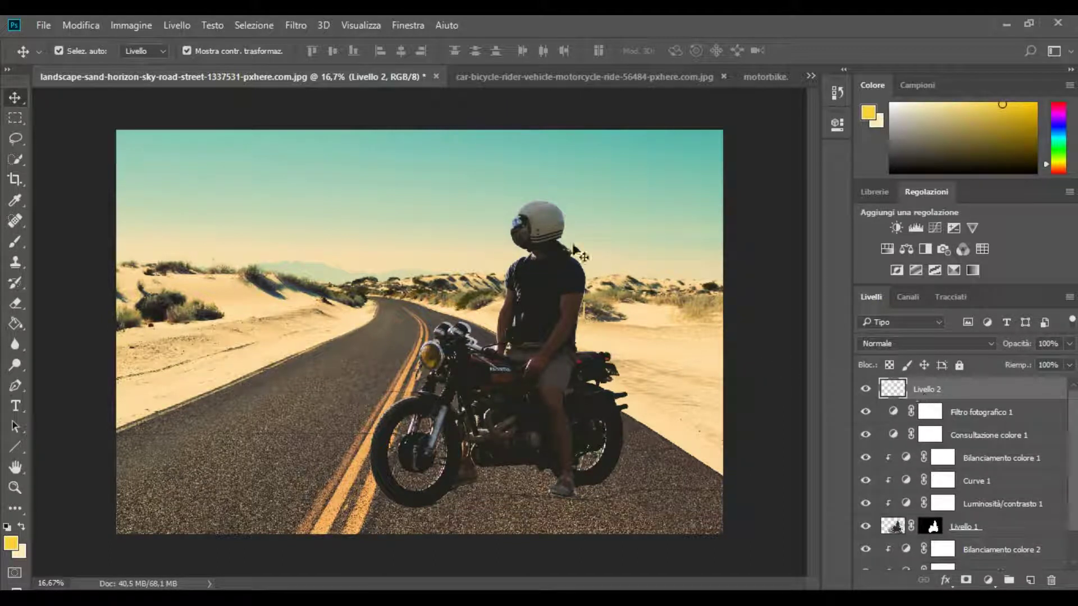
click(79, 26)
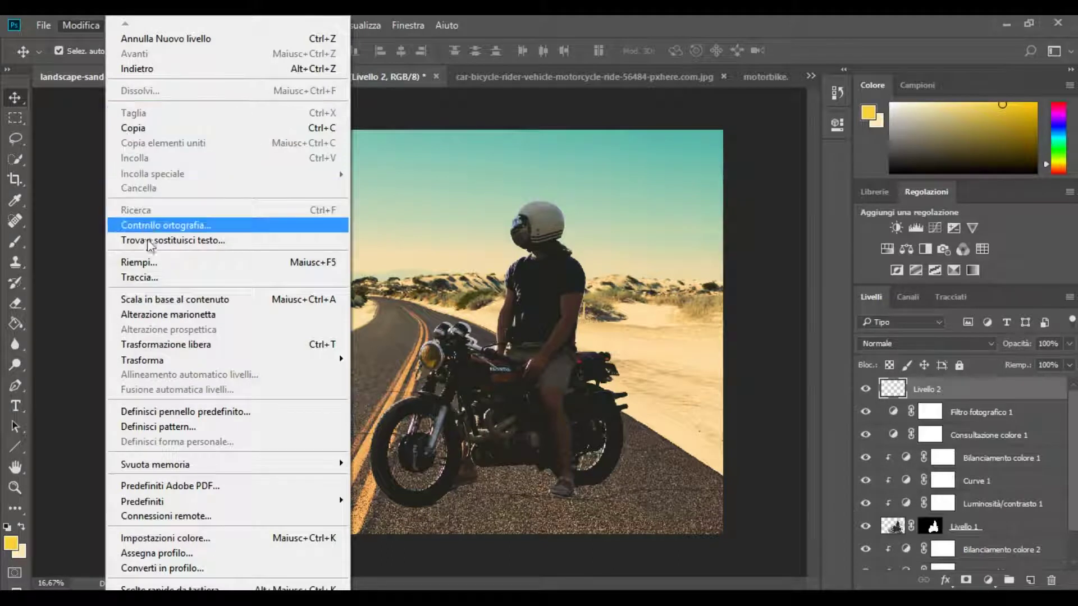
click(153, 261)
click(668, 176)
key(v)
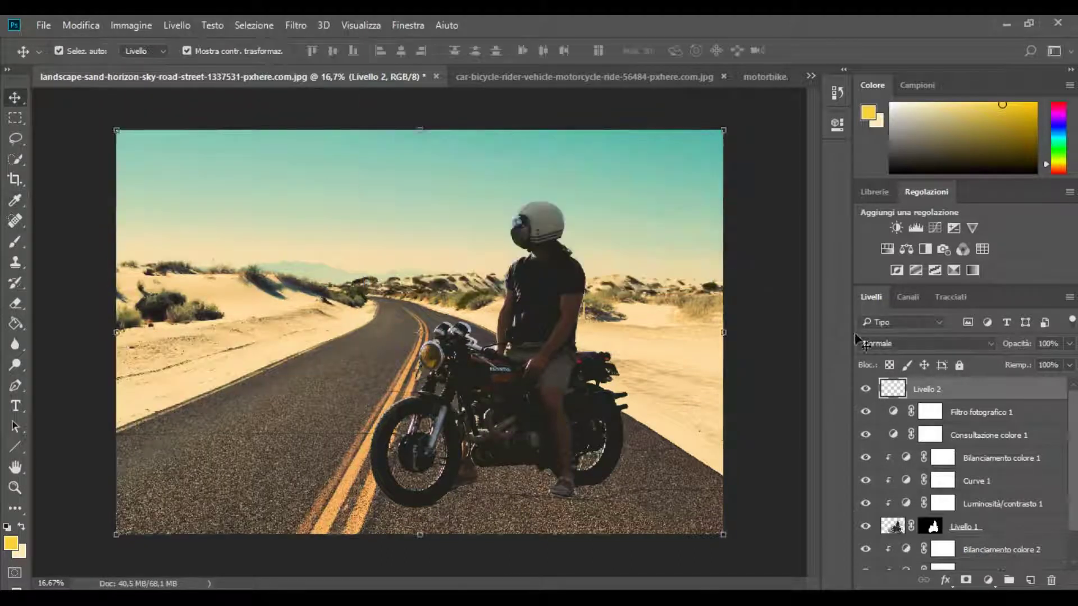
Set the grey layer's blend mode to Soft Light.
click(926, 344)
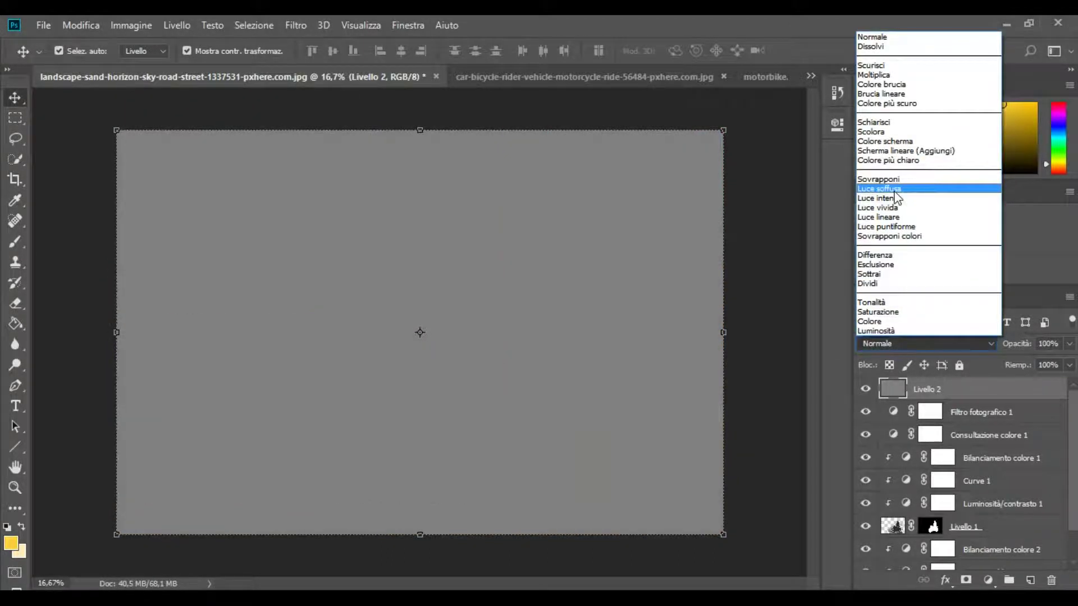
click(897, 189)
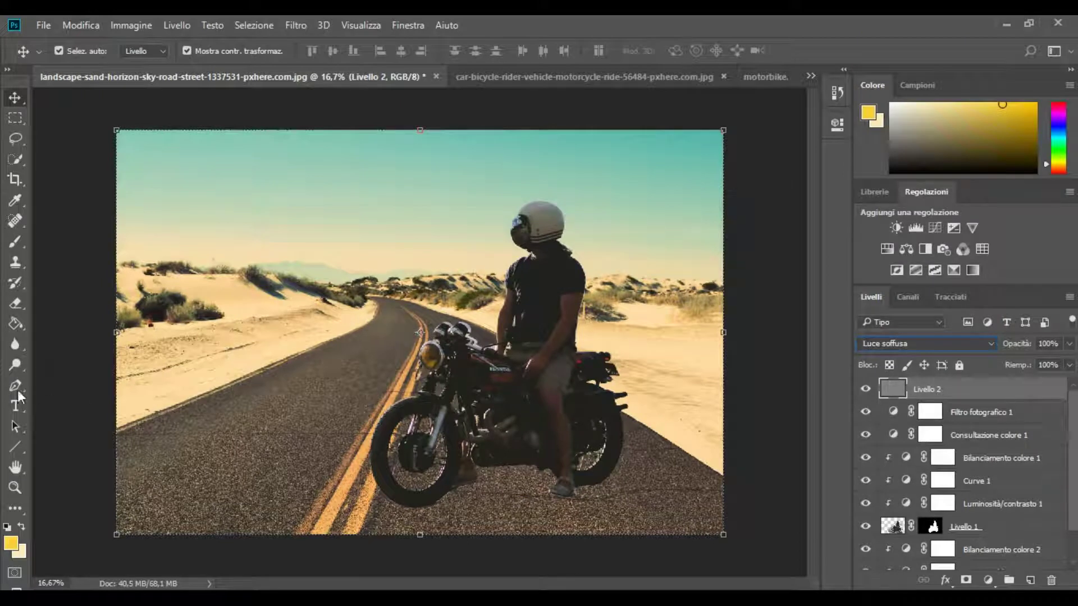
click(16, 365)
Burn the rider's arm, then dodge to lighten the helmet visor.
click(48, 379)
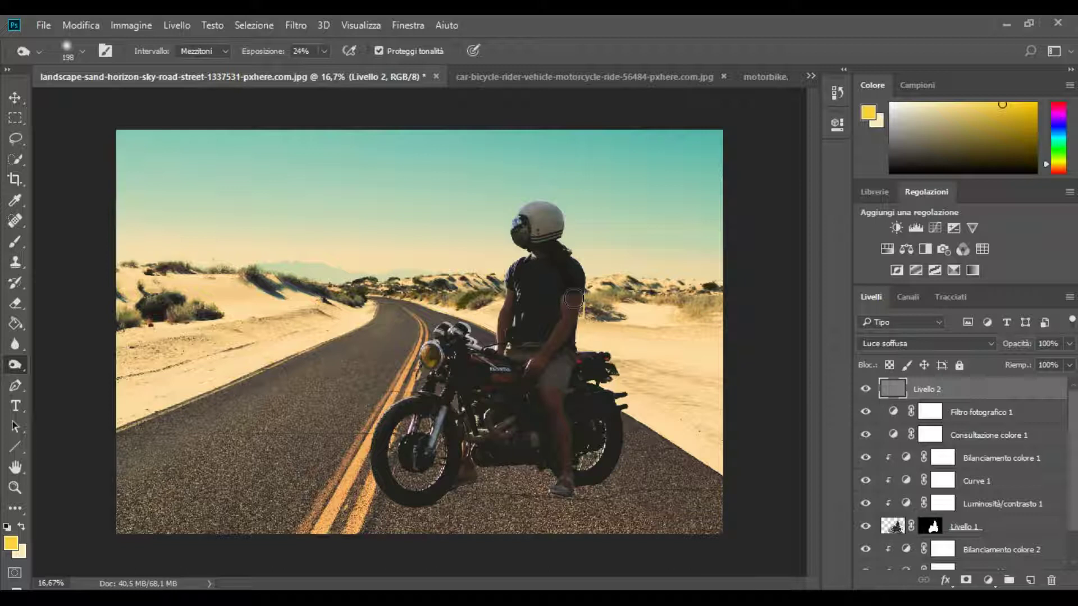
mouse_move(573, 302)
mouse_down()
mouse_move(545, 377)
mouse_move(557, 464)
mouse_move(554, 453)
mouse_up()
right_click(25, 364)
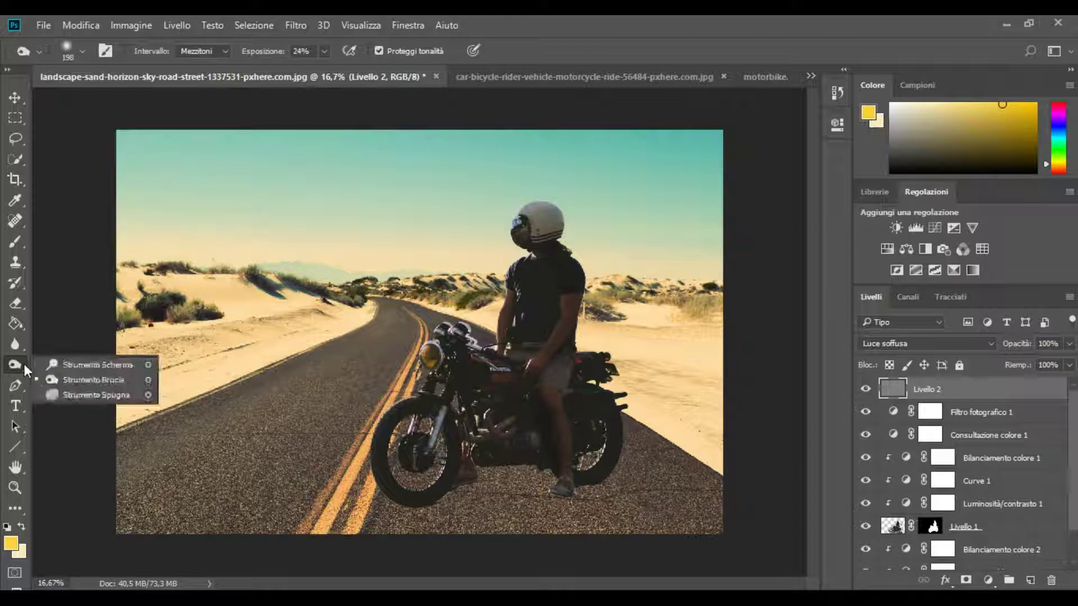
click(71, 368)
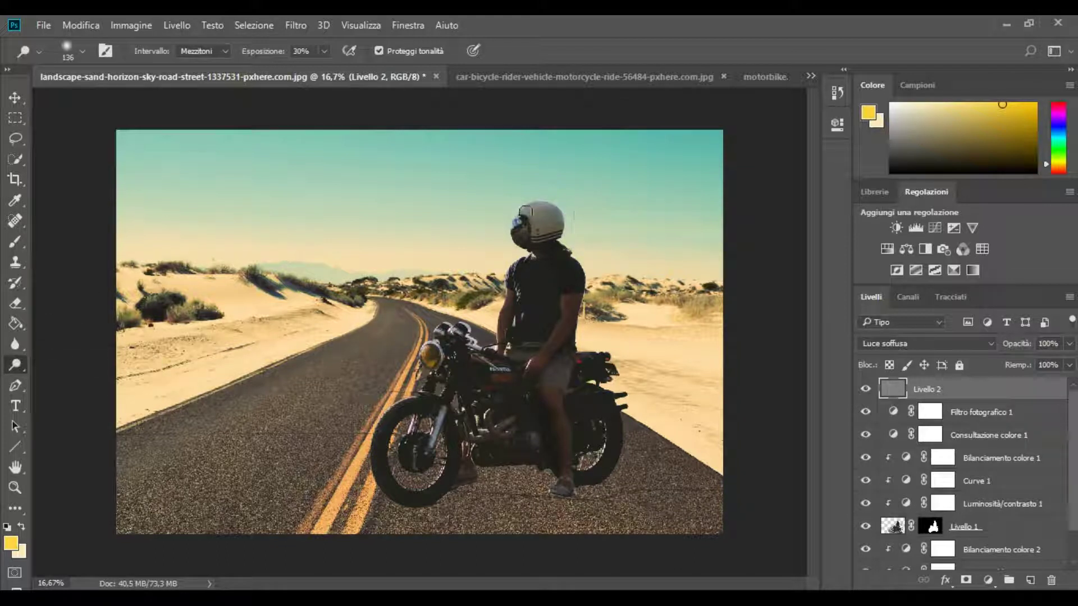
mouse_move(531, 223)
mouse_down()
mouse_move(519, 242)
mouse_move(537, 206)
mouse_move(524, 221)
mouse_move(546, 208)
mouse_move(525, 218)
mouse_move(517, 309)
mouse_move(516, 283)
mouse_move(504, 312)
mouse_up()
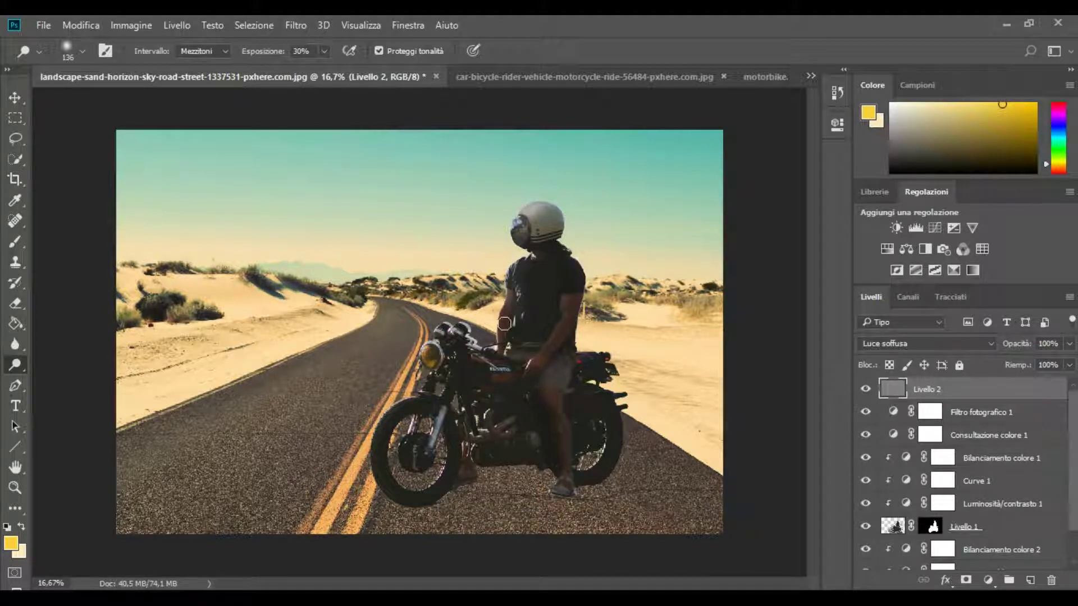
Dodge the arm's edge and helmet visor further, then shrink the brush to 45 px.
scroll(499, 309, up, 2)
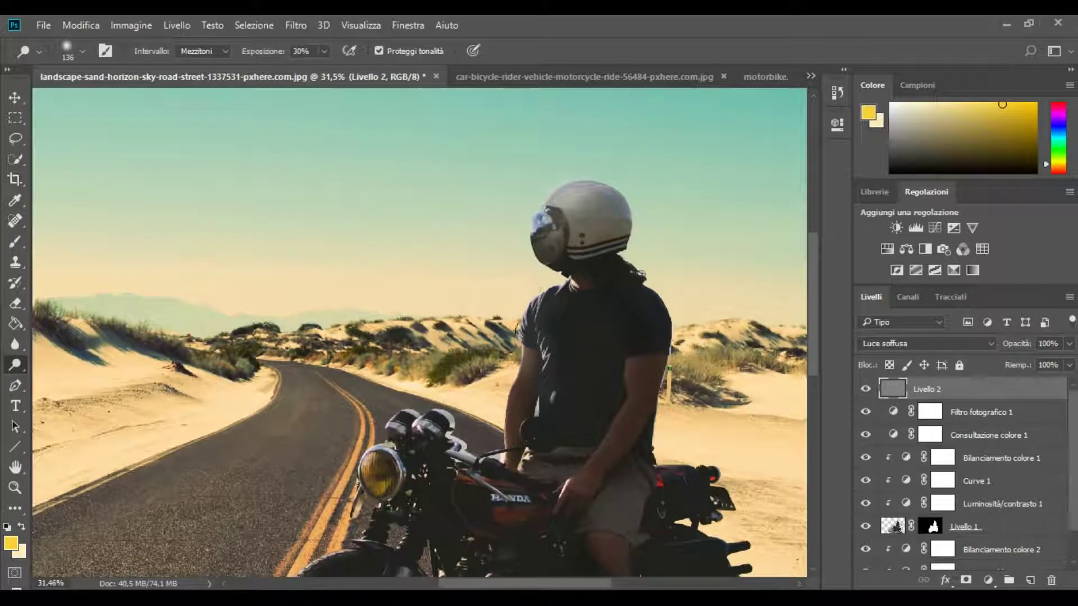
scroll(523, 441, down, 1)
scroll(523, 441, up, 1)
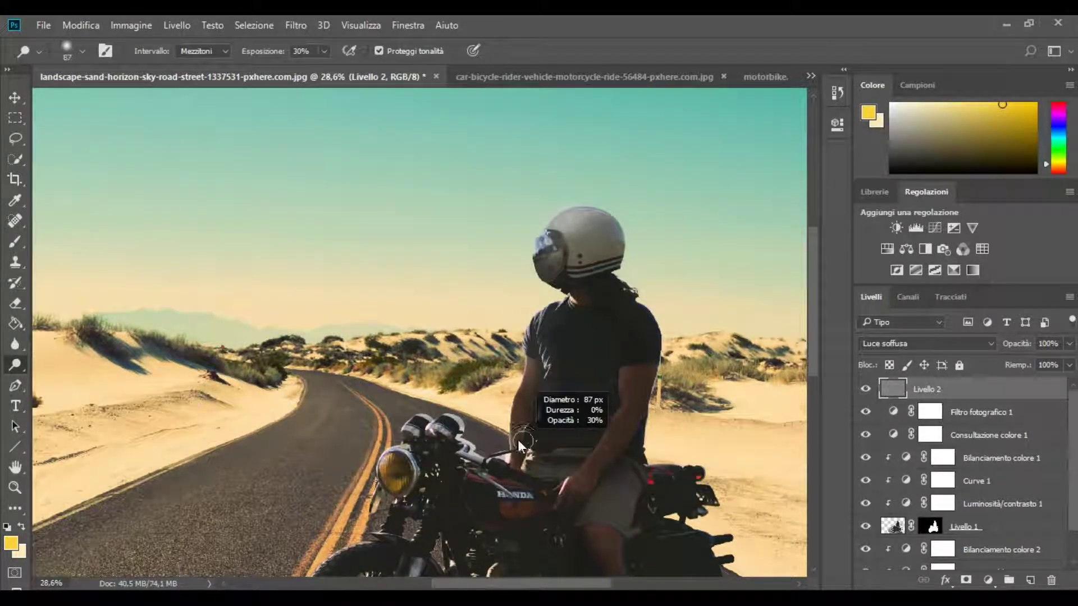
drag(527, 362, 508, 408)
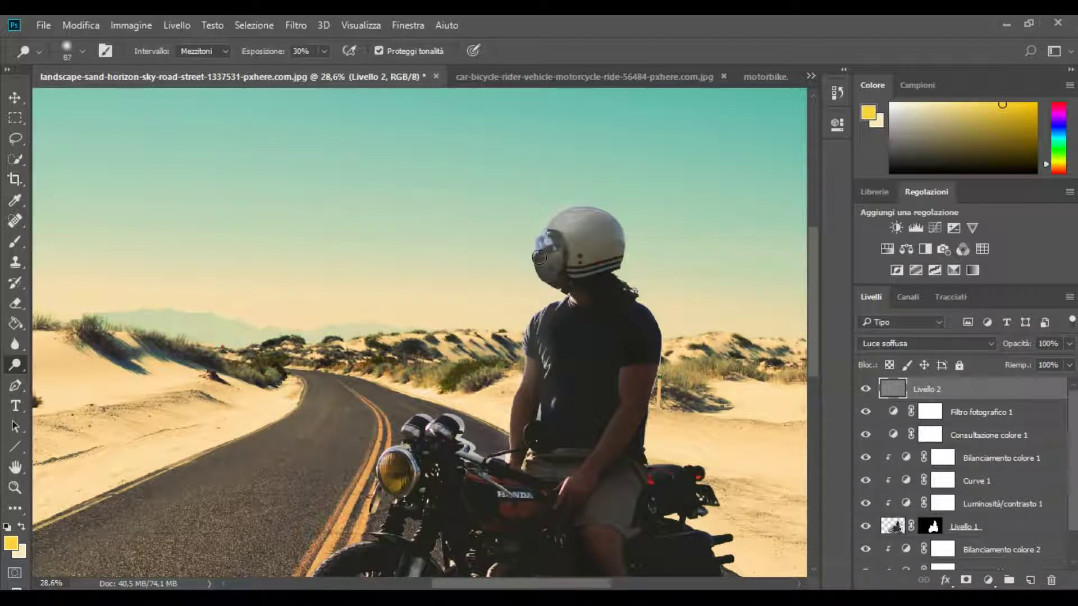
drag(548, 235, 537, 261)
scroll(538, 269, down, 1)
scroll(522, 314, down, 1)
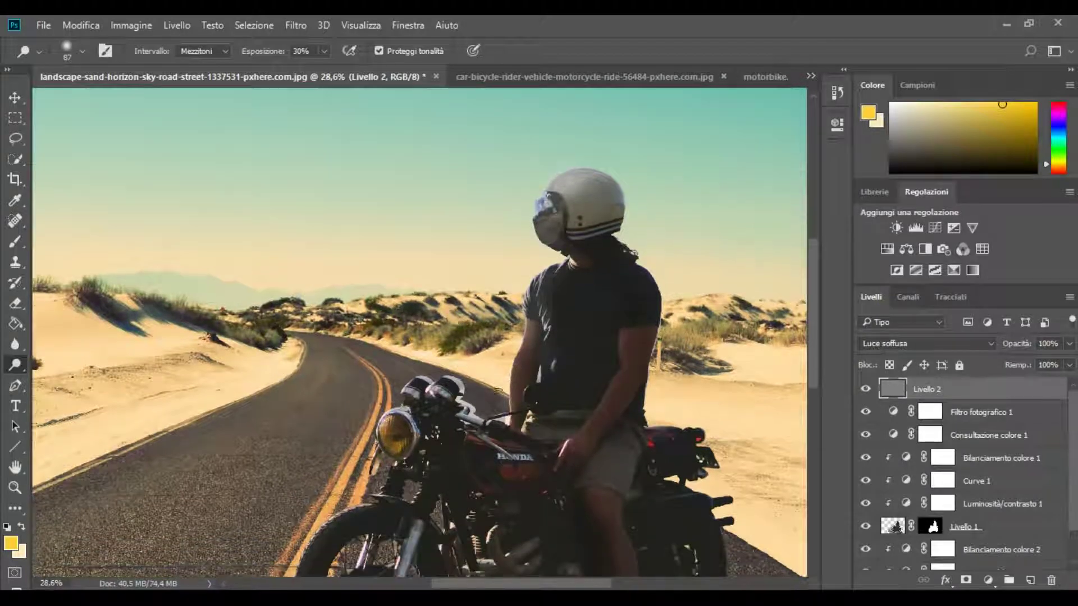
scroll(494, 382, down, 1)
scroll(483, 409, down, 1)
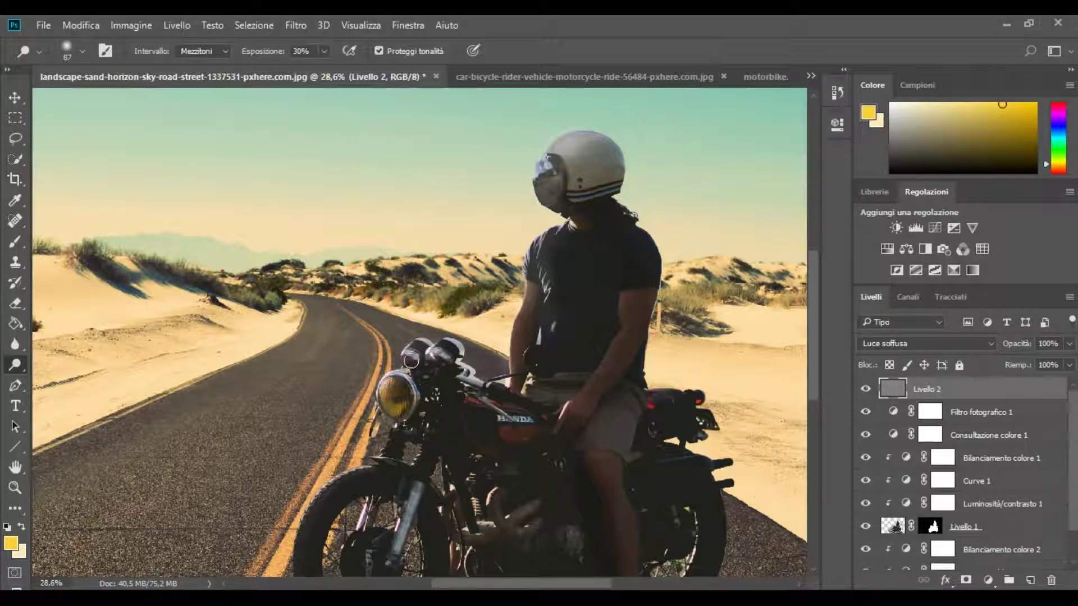
scroll(409, 387, down, 2)
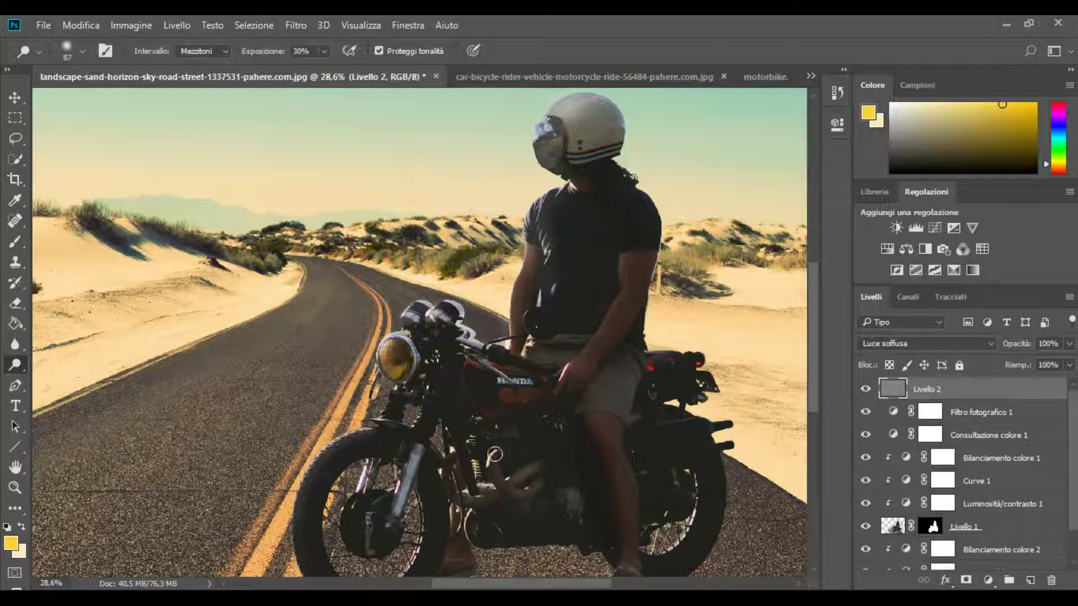
drag(493, 454, 490, 453)
Toggle Livello 2's visibility to compare the image with and without it.
scroll(480, 478, down, 3)
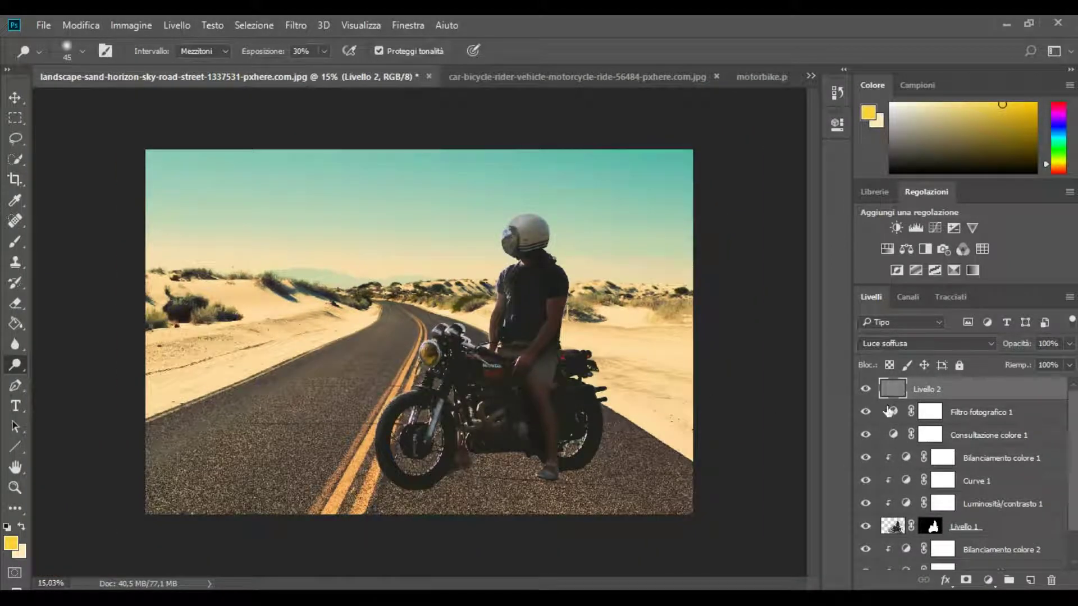
click(866, 389)
click(865, 389)
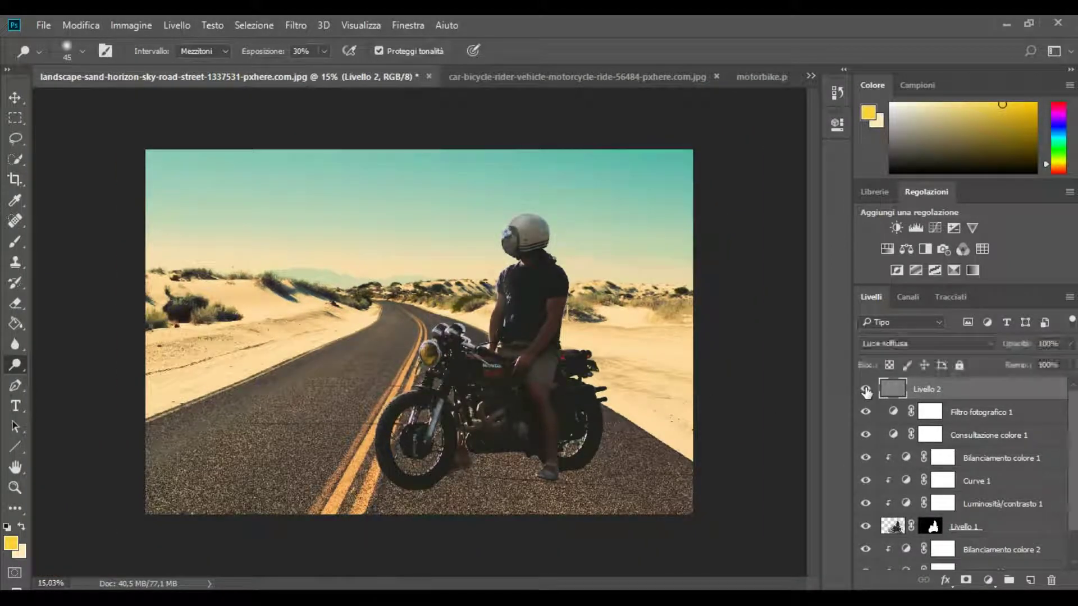
click(866, 389)
Work the motorcycle engine with the Sponge tool, then again at 14% exposure.
right_click(19, 369)
click(72, 387)
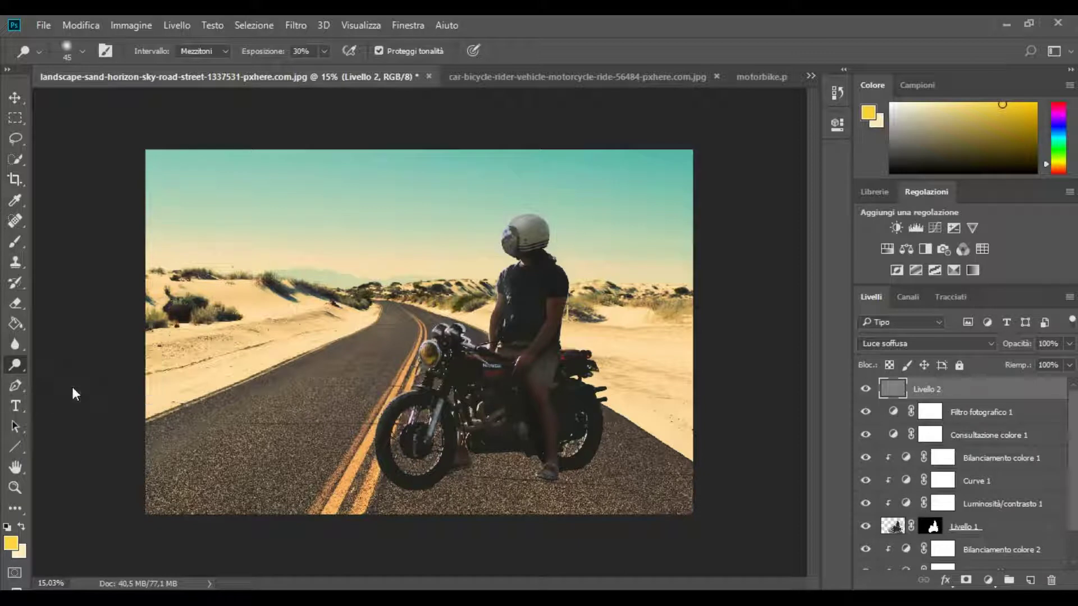
mouse_move(474, 443)
mouse_down()
mouse_move(500, 396)
mouse_move(522, 431)
mouse_move(493, 390)
mouse_move(521, 442)
mouse_move(457, 364)
mouse_move(503, 380)
mouse_up()
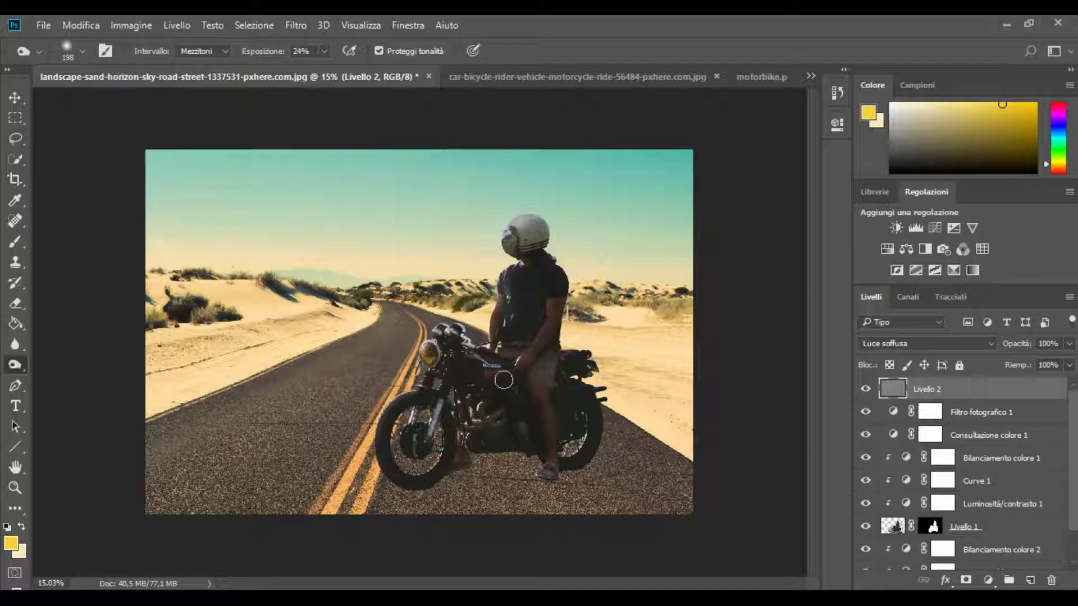
click(866, 390)
click(323, 52)
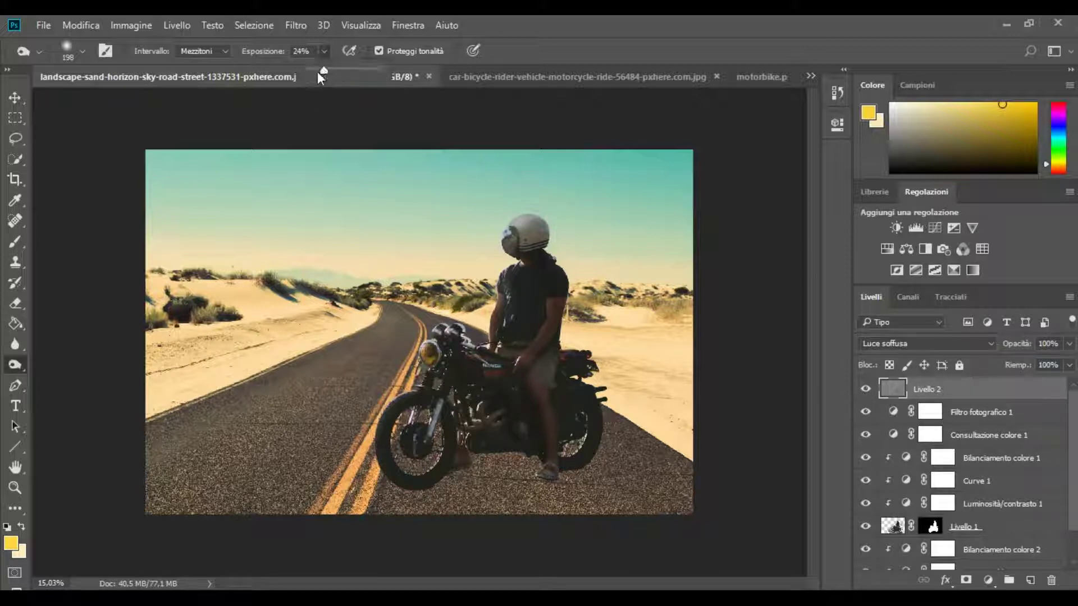
text(14)
key(Return)
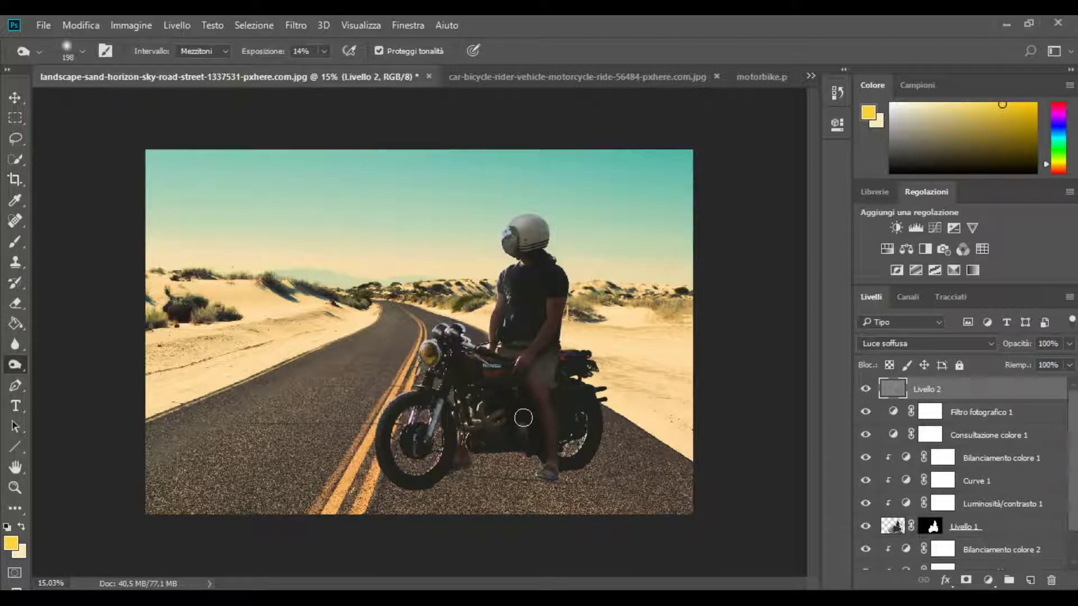
mouse_move(527, 432)
mouse_down()
mouse_move(484, 437)
mouse_move(555, 450)
mouse_up()
Set Livello 2's fill to 78% and compare the image with it toggled on and off.
click(1069, 366)
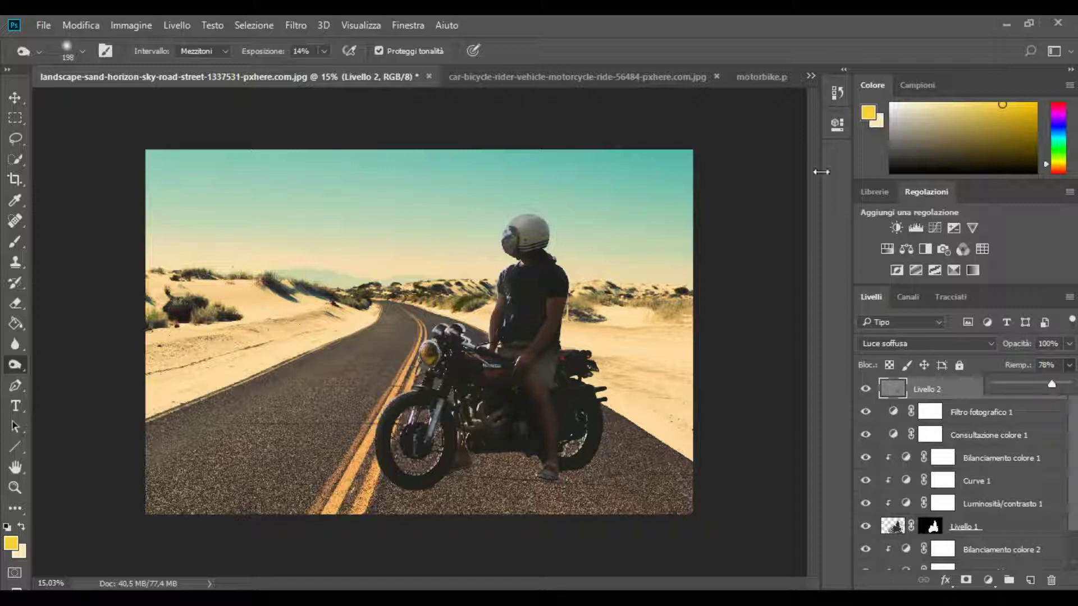
click(833, 183)
click(861, 392)
click(862, 391)
click(864, 389)
click(865, 389)
click(864, 389)
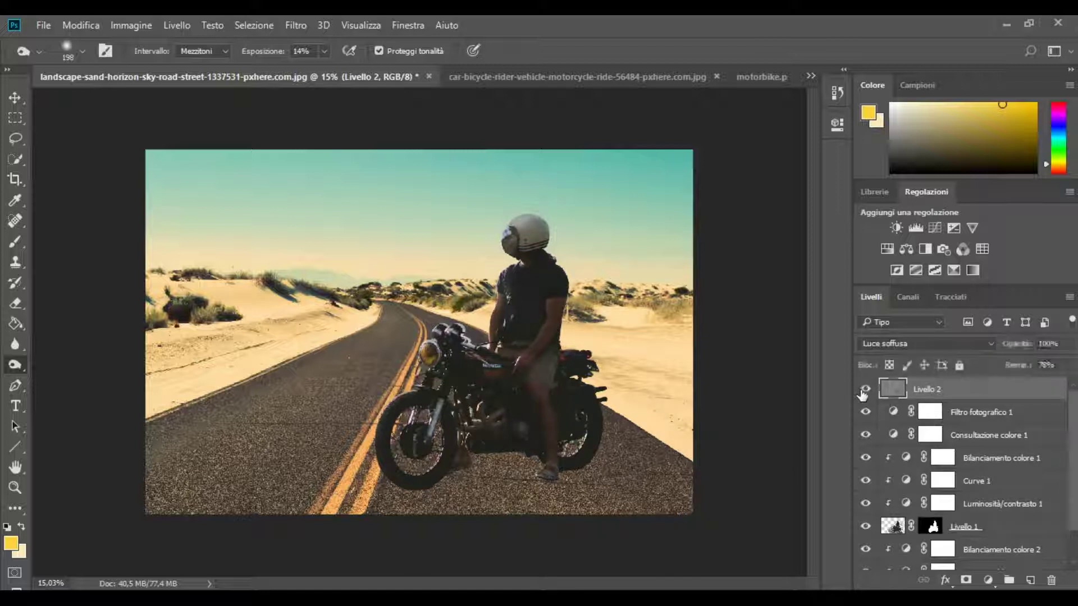
right_click(14, 367)
click(68, 364)
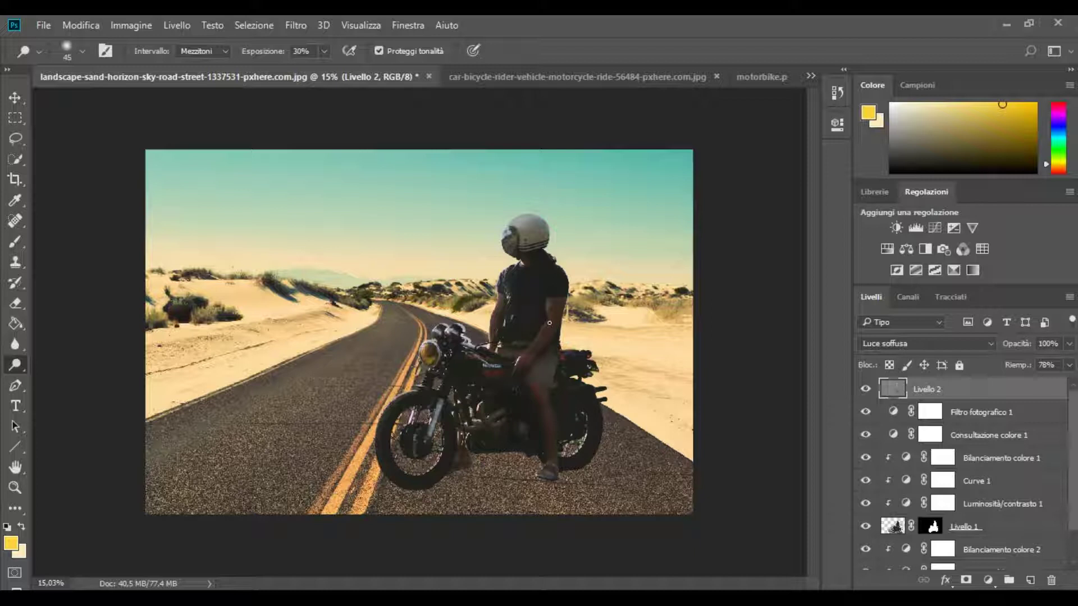
Lower the Dodge exposure to 15% and lighten the rider's forearm.
click(323, 51)
drag(324, 69, 313, 69)
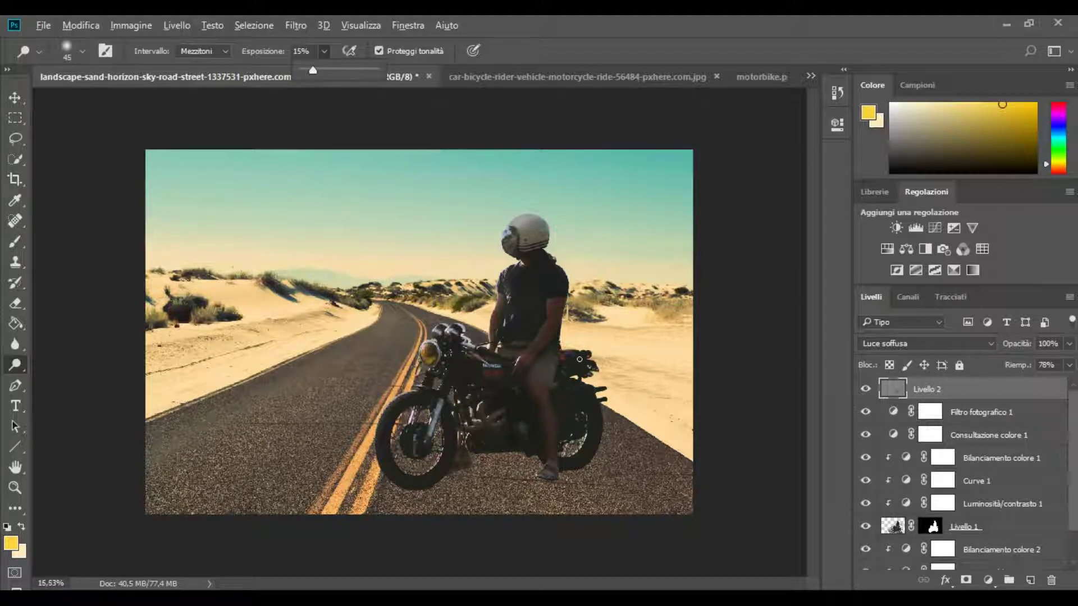
scroll(533, 322, up, 3)
scroll(533, 323, up, 2)
mouse_move(596, 251)
mouse_down()
mouse_move(578, 276)
mouse_move(584, 253)
mouse_move(581, 287)
mouse_move(599, 229)
mouse_move(586, 246)
mouse_up()
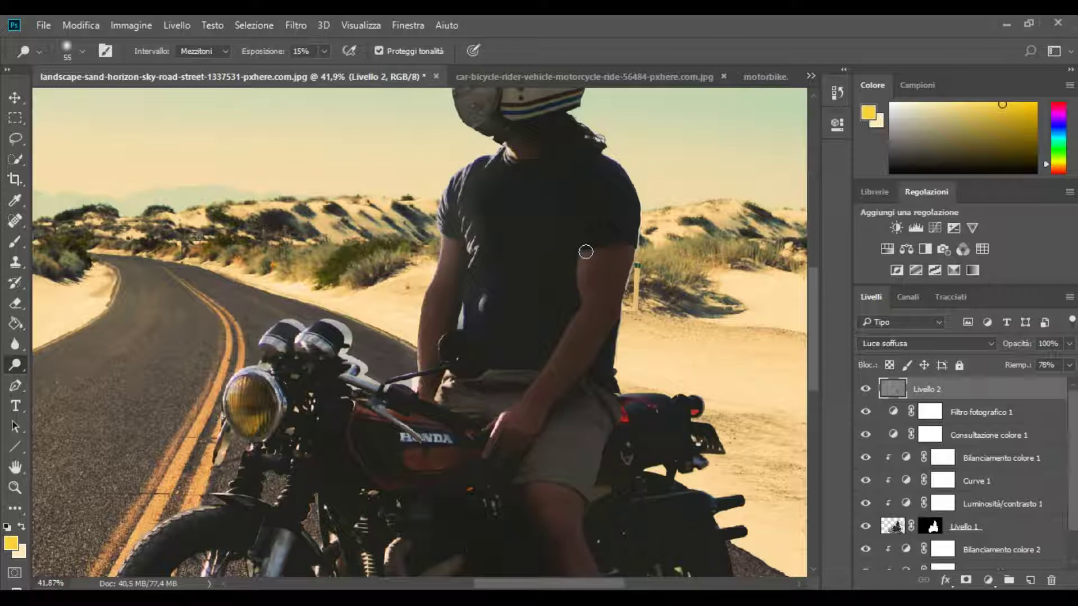
Lighten the top edge of the helmet with the 15% dodge.
scroll(605, 328, down, 2)
scroll(605, 329, down, 1)
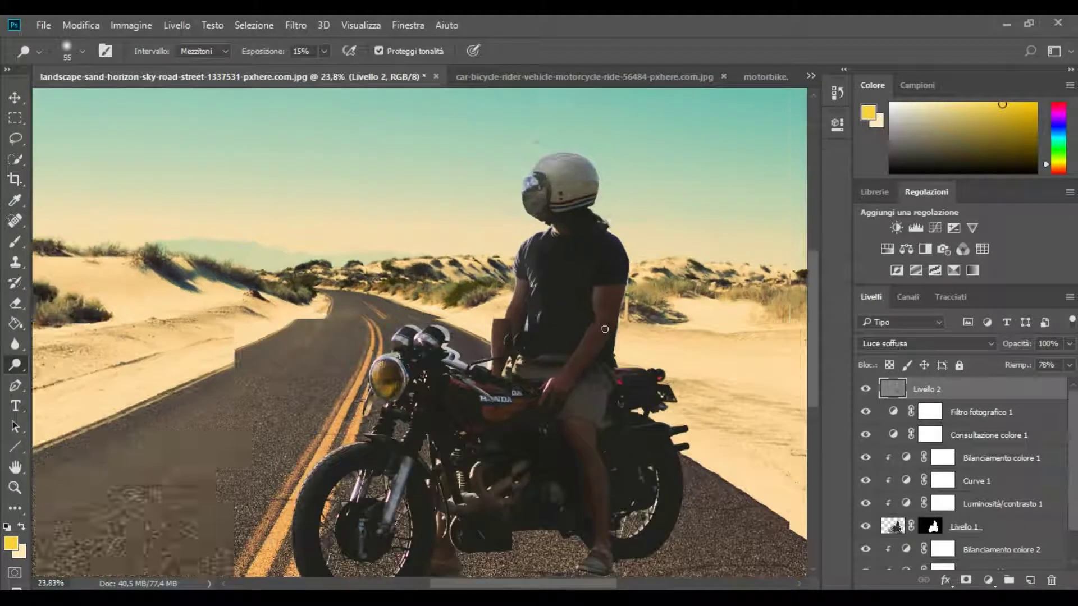
scroll(604, 329, down, 1)
scroll(557, 156, up, 1)
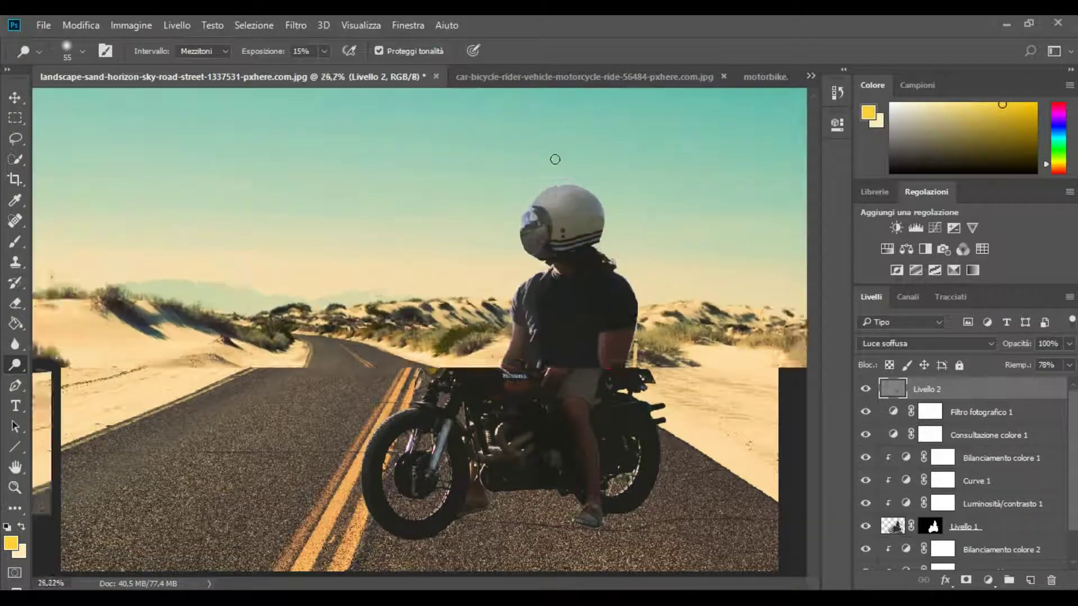
scroll(553, 187, up, 2)
scroll(553, 188, up, 1)
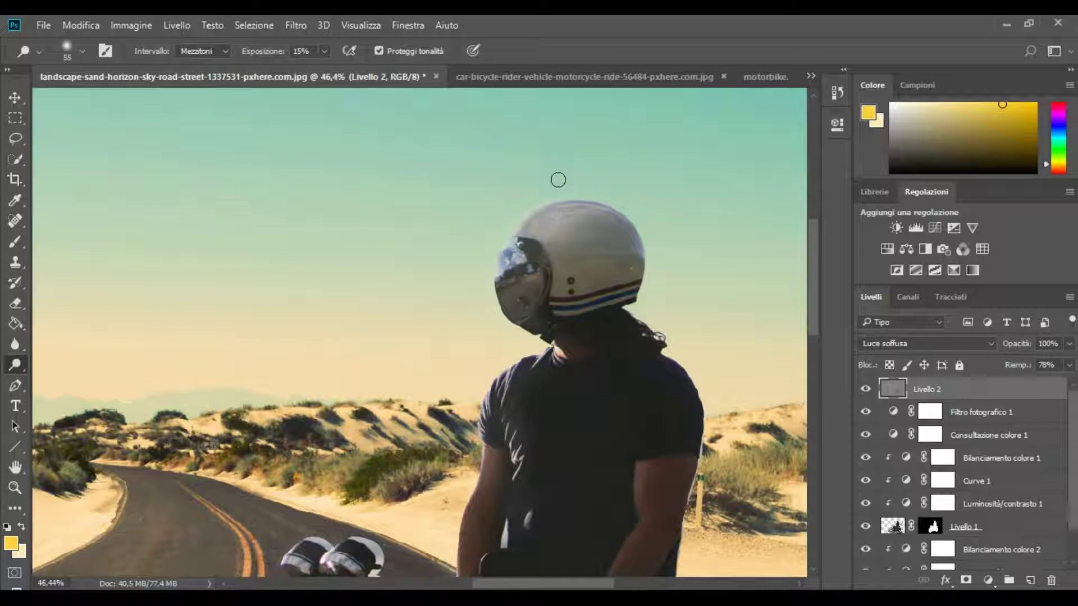
mouse_move(549, 208)
mouse_down()
mouse_move(523, 240)
mouse_move(556, 224)
mouse_move(556, 209)
mouse_move(535, 224)
mouse_move(548, 221)
mouse_up()
scroll(488, 414, down, 2)
scroll(488, 414, down, 2)
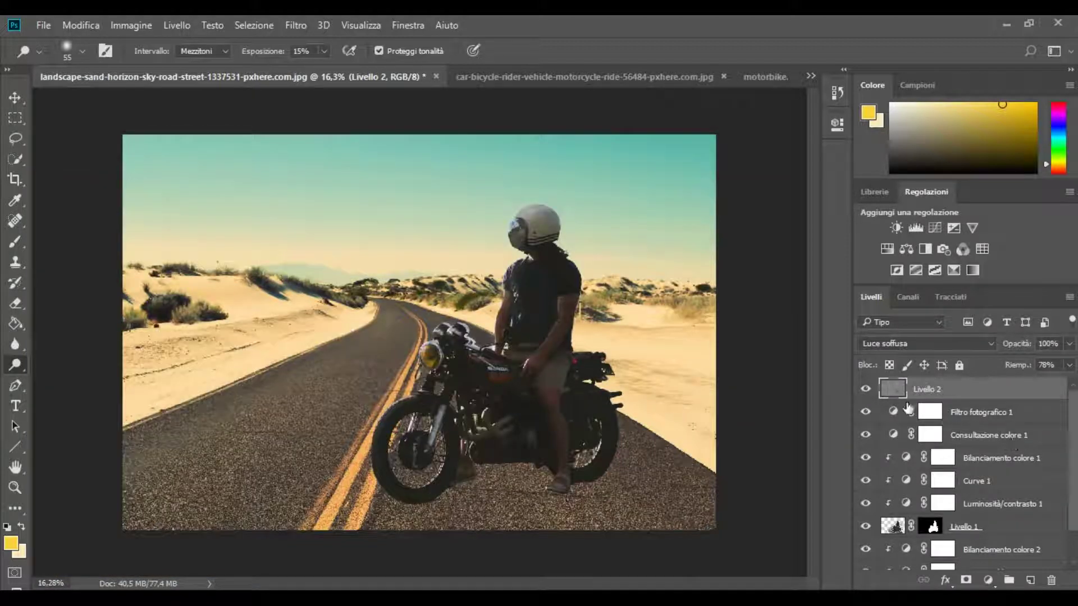
Compare the image with Livello 2 toggled off and on.
click(865, 388)
click(866, 388)
click(866, 389)
click(866, 388)
click(866, 389)
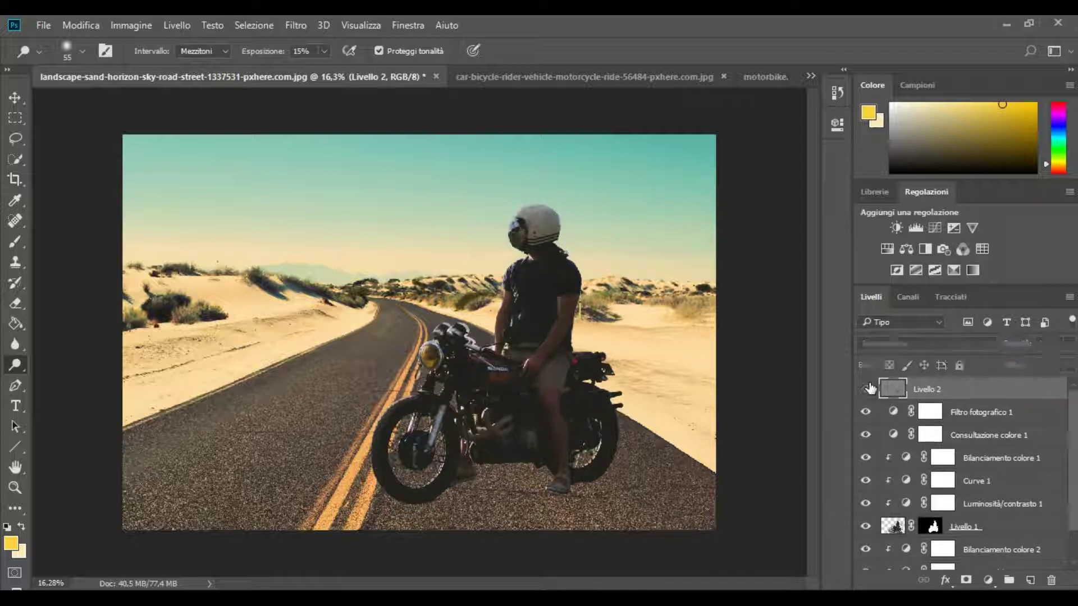
click(866, 388)
scroll(869, 388, down, 2)
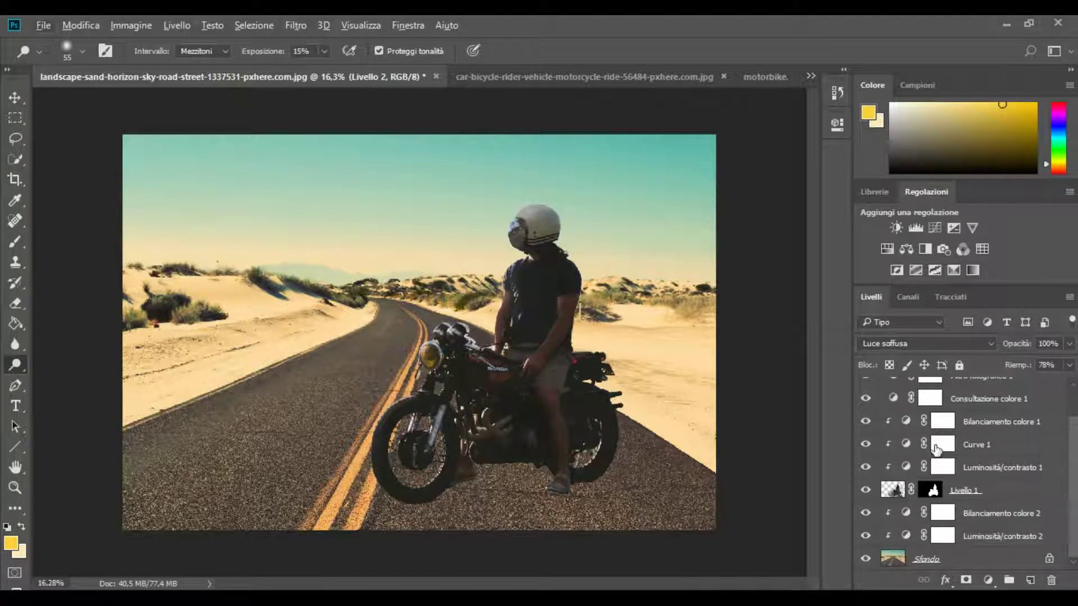
scroll(936, 446, up, 2)
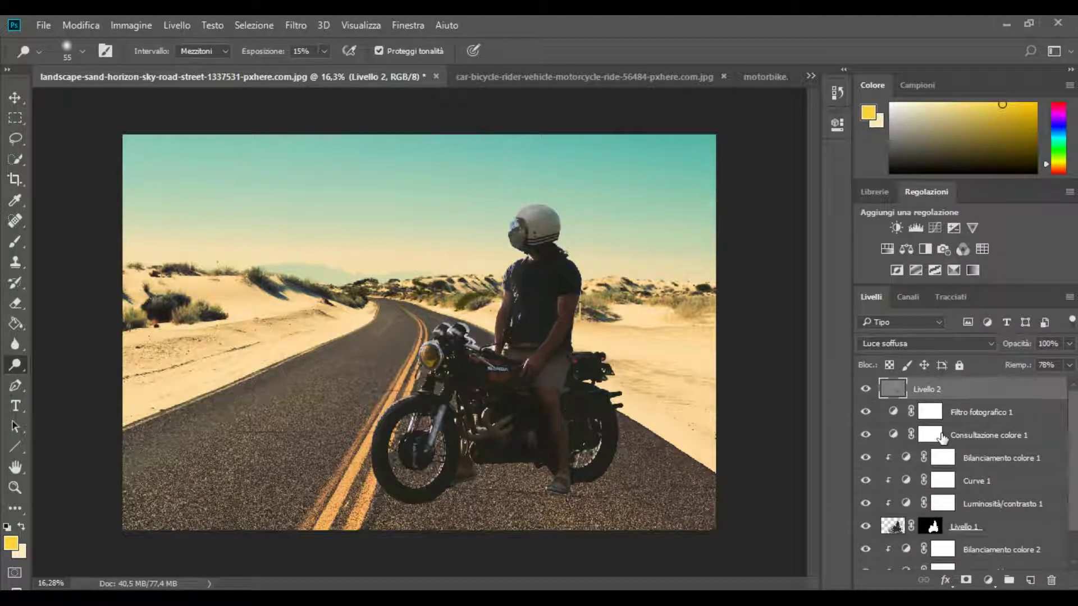
Add a new layer, Livello 3, and select a rectangle of road below the motorcycle.
click(1031, 580)
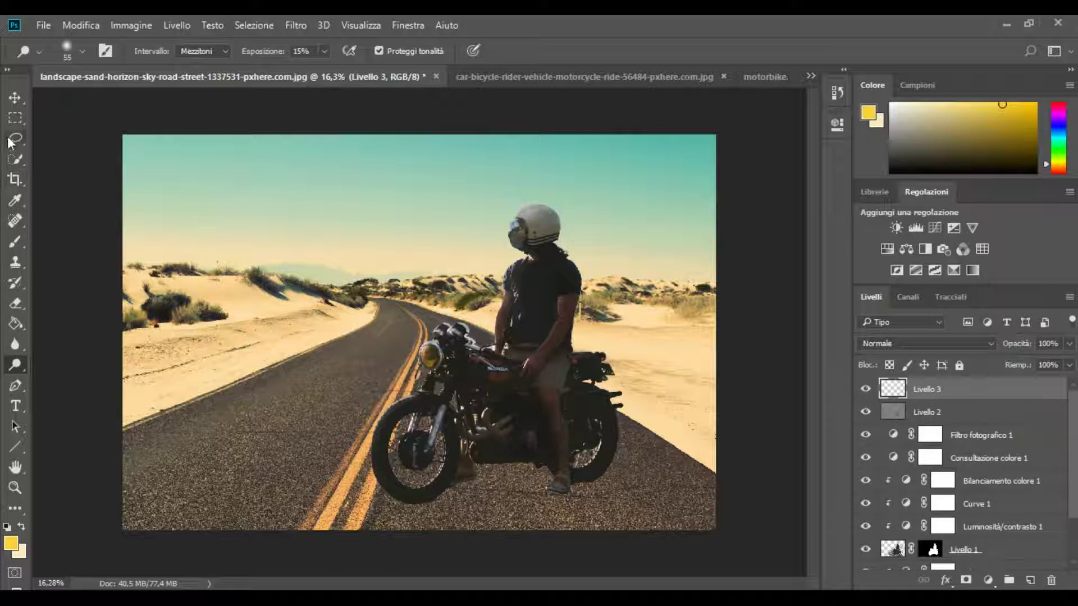
click(15, 119)
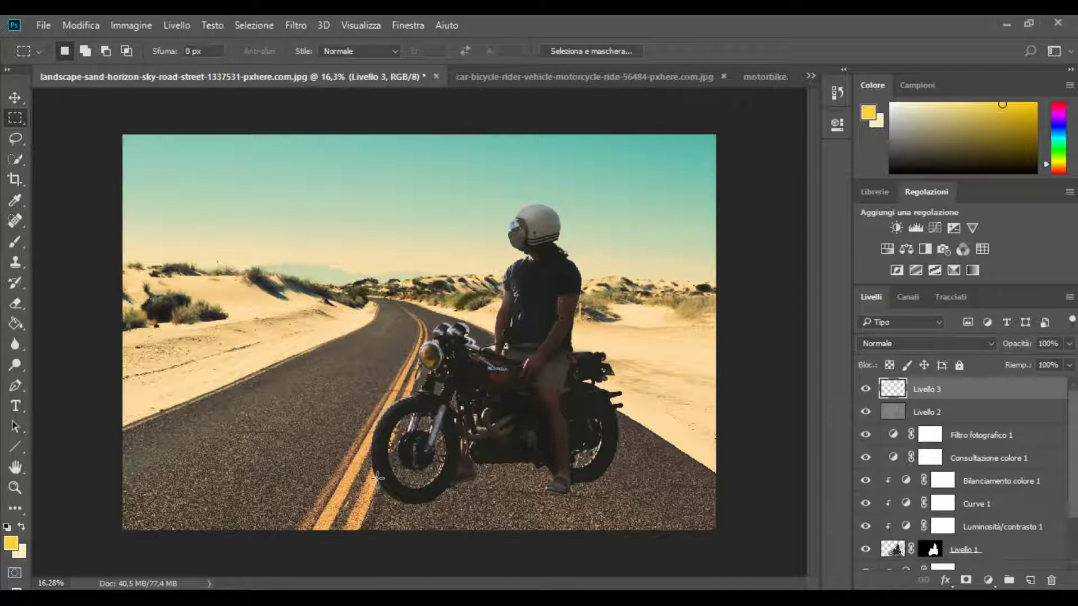
drag(375, 467, 597, 550)
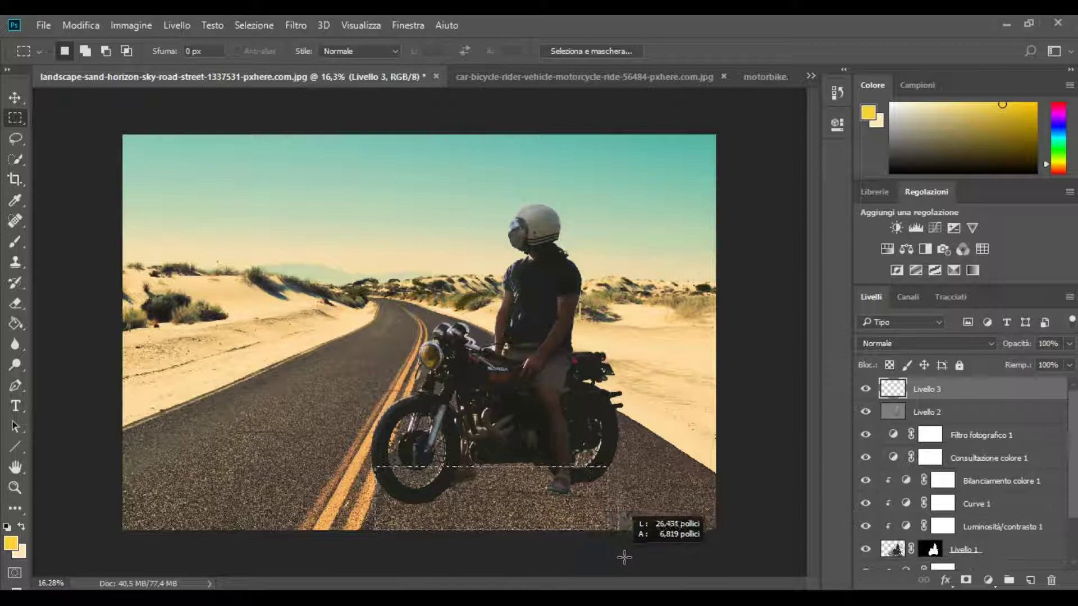
mouse_move(598, 550)
mouse_down()
mouse_move(640, 575)
mouse_move(722, 576)
mouse_up()
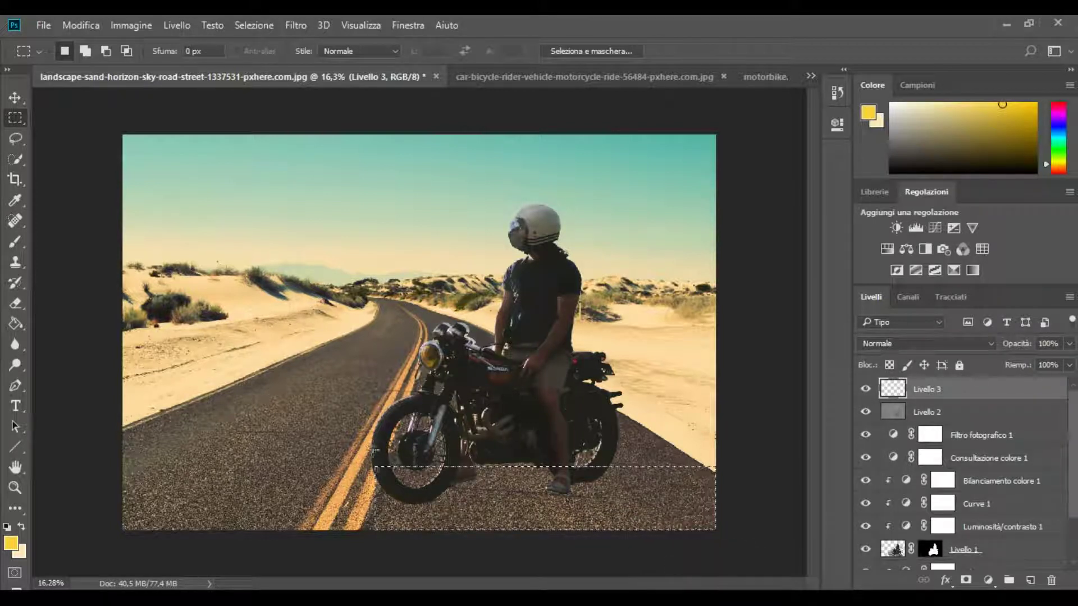
Try moving the selection's contents and dismiss the empty-selection errors.
click(16, 99)
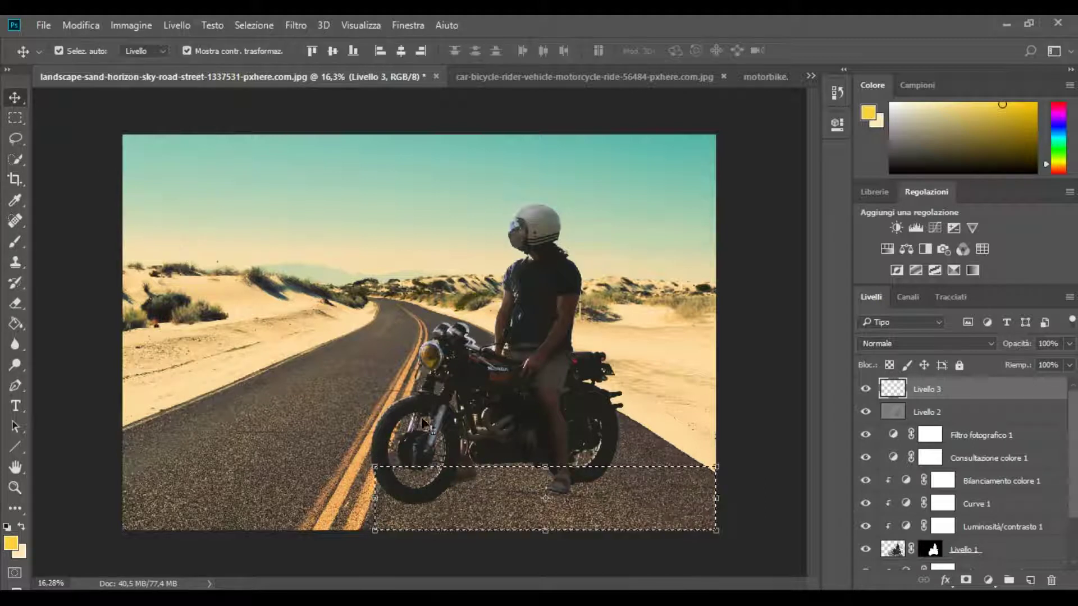
drag(549, 519, 567, 420)
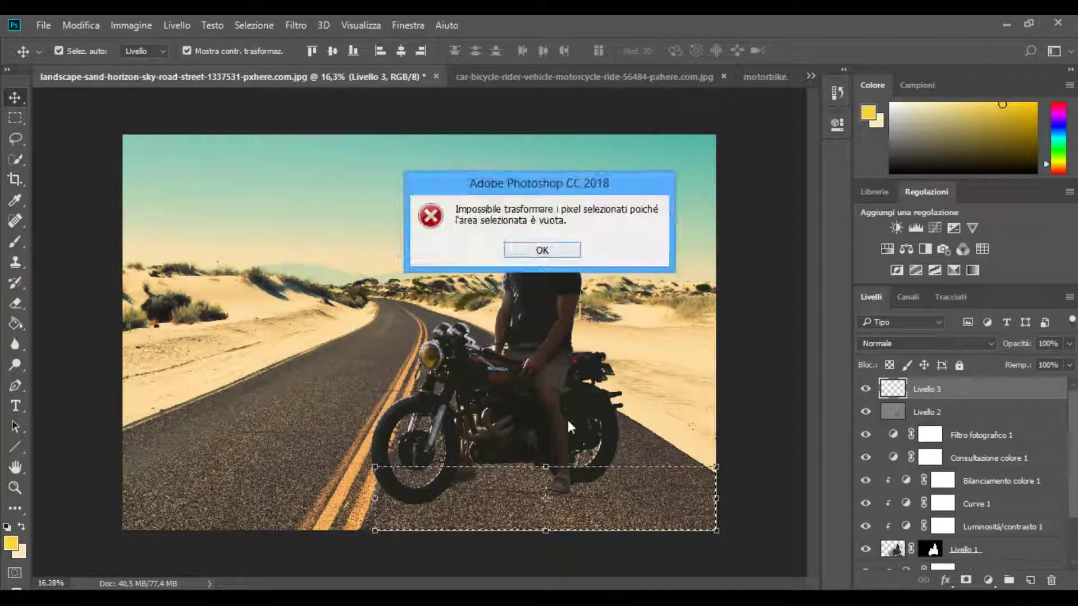
click(541, 250)
click(563, 372)
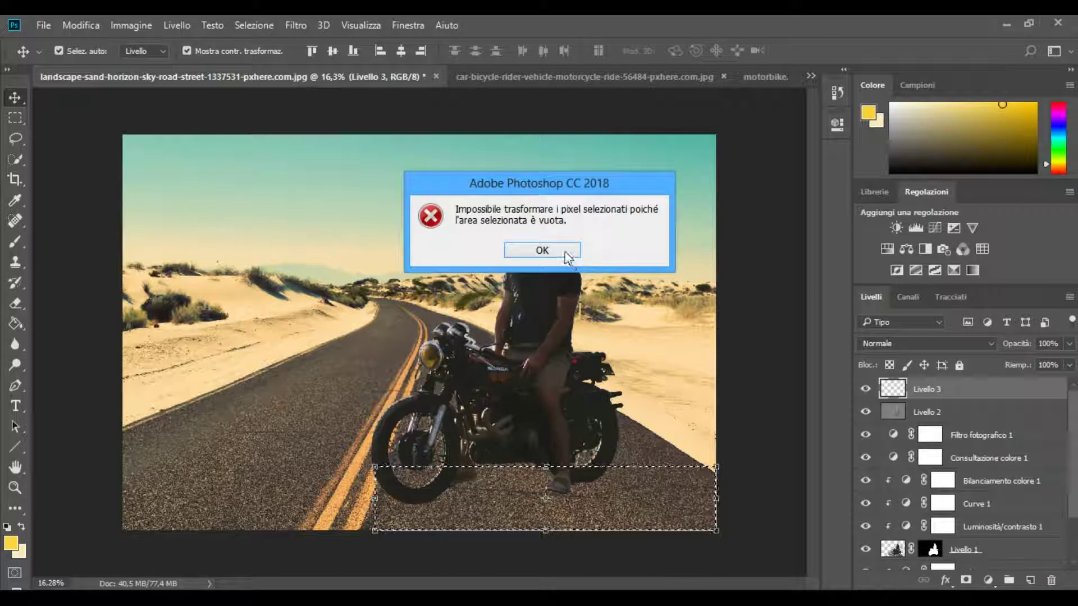
click(542, 250)
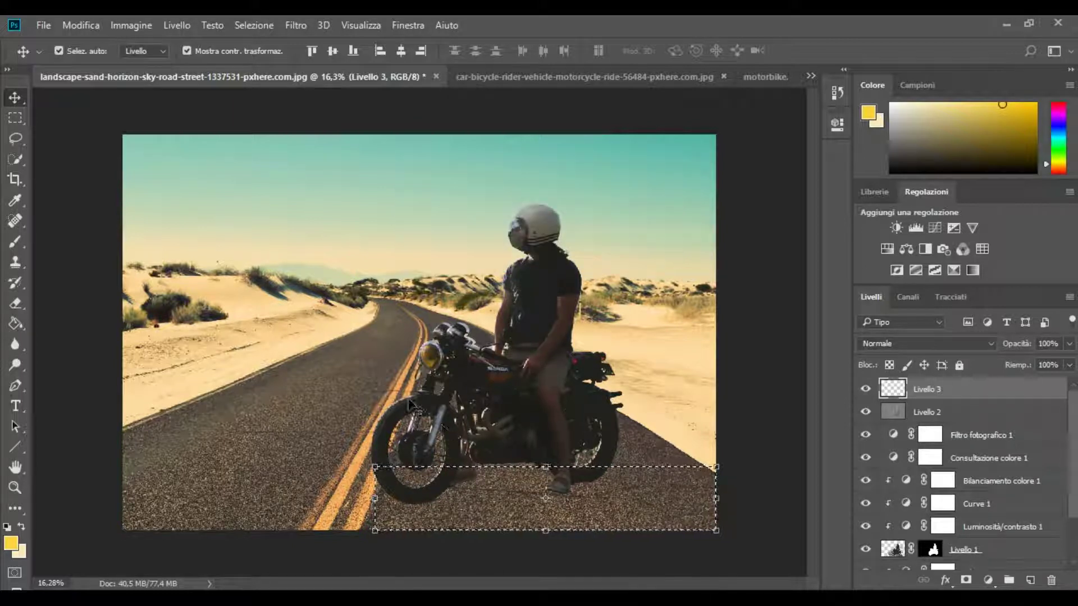
Undo, then reselect a band of road from the front wheel rightward.
click(87, 23)
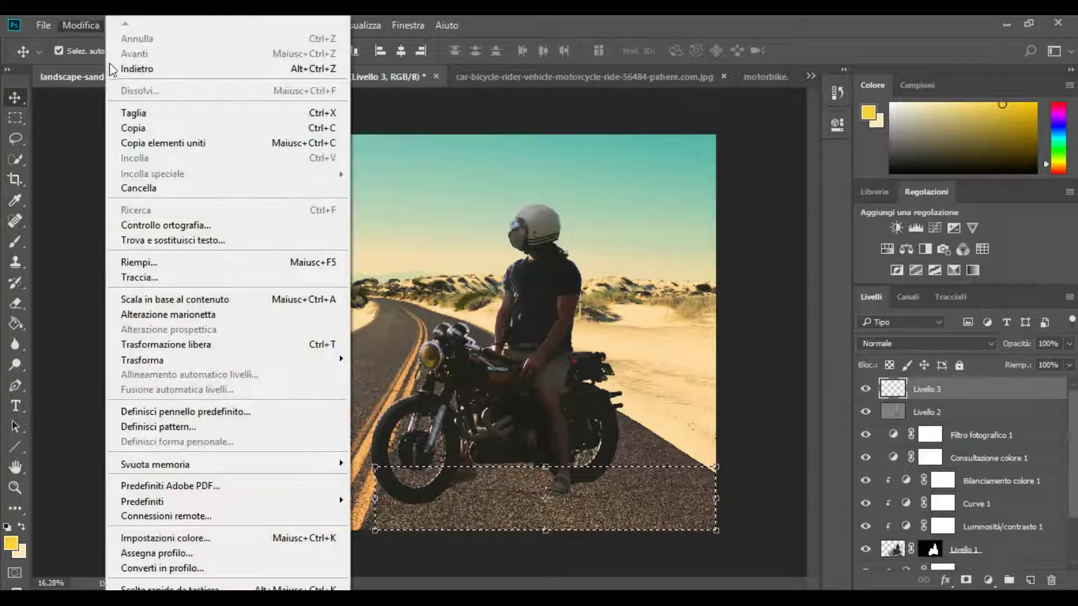
click(110, 63)
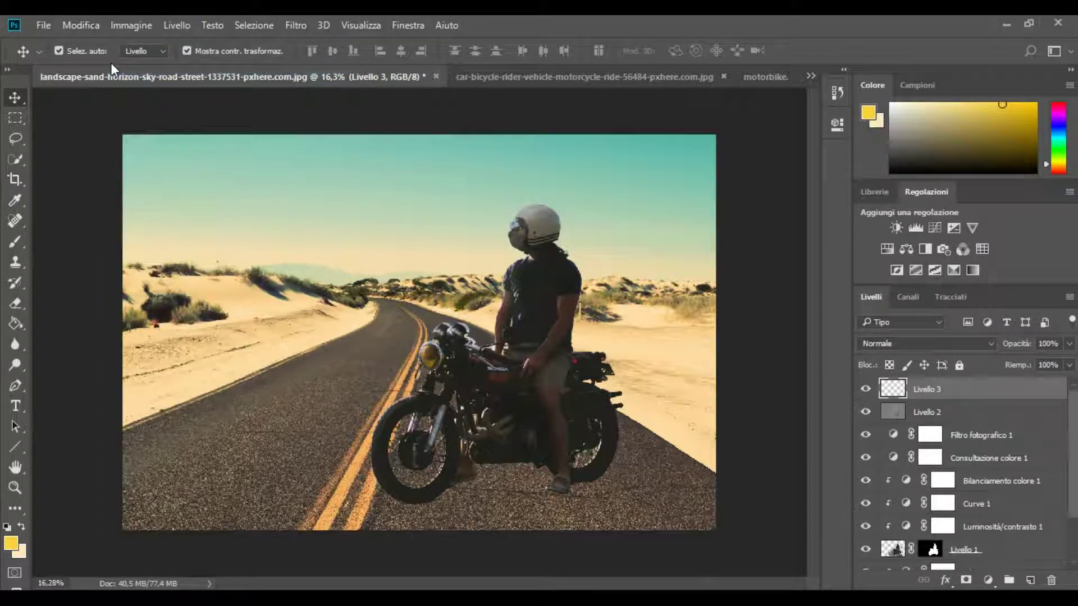
click(15, 117)
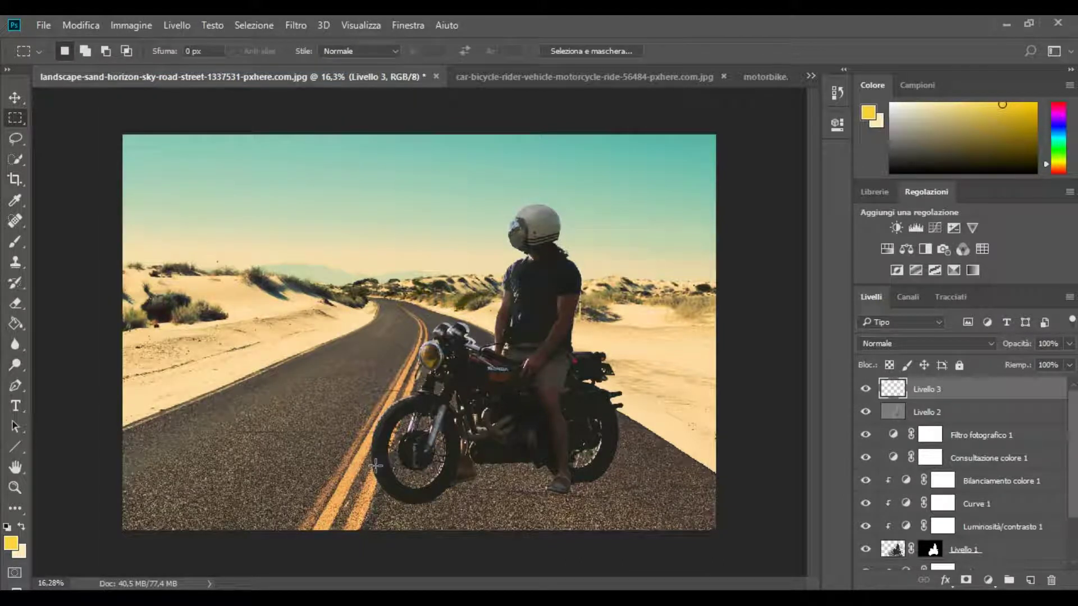
mouse_move(375, 463)
mouse_down()
mouse_move(679, 530)
mouse_move(725, 530)
mouse_up()
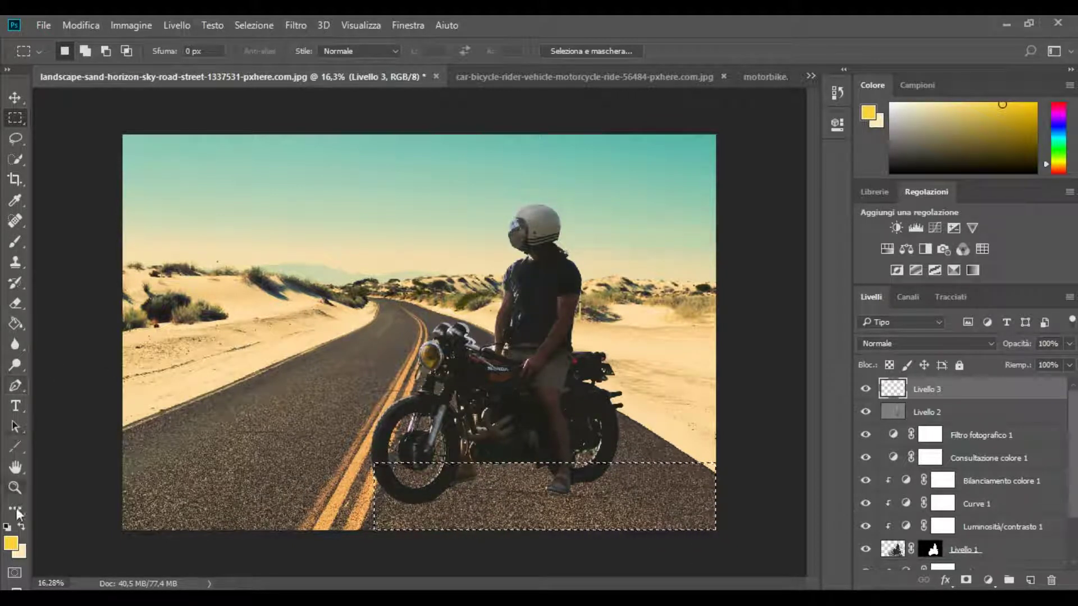
click(16, 545)
Set the foreground to black and fill the rectangular selection with the Paint Bucket.
drag(748, 314, 841, 360)
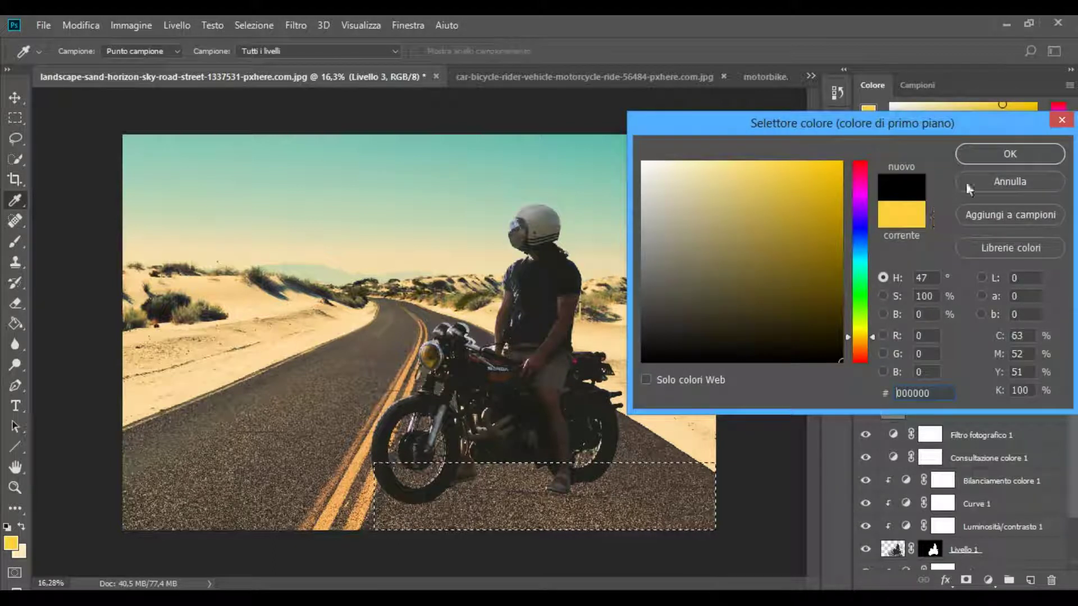
click(974, 152)
click(16, 324)
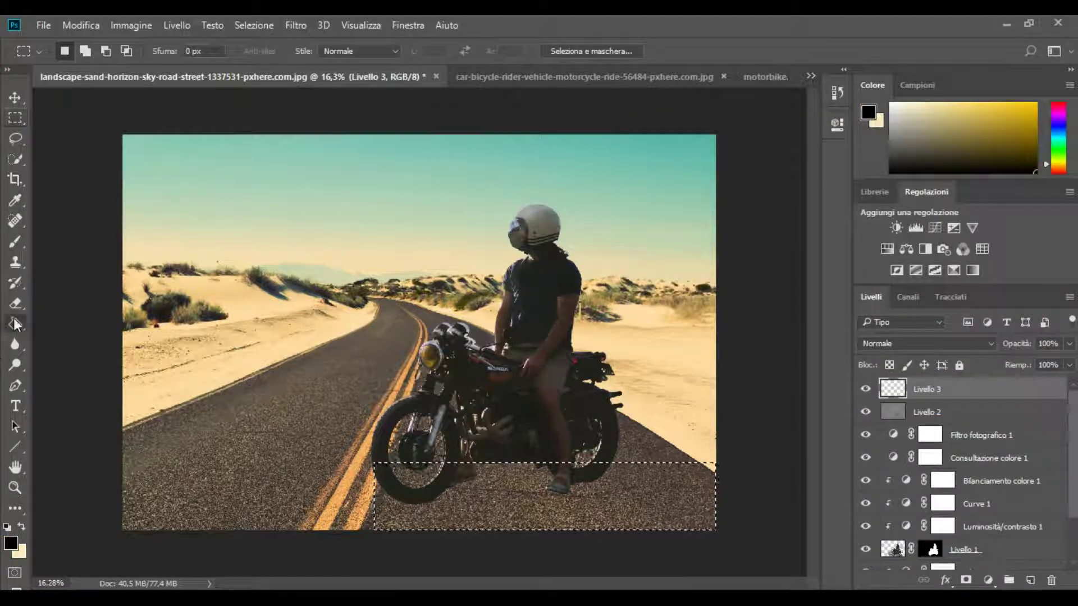
click(416, 493)
Lower Livello 3's opacity to 57% and deselect.
click(1070, 345)
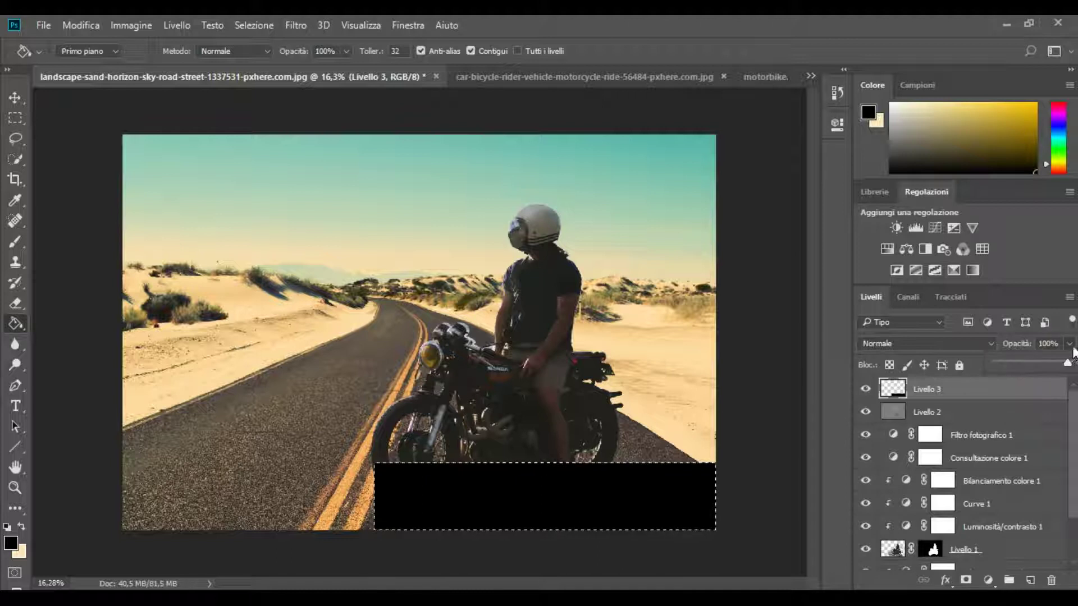
click(1036, 362)
click(15, 97)
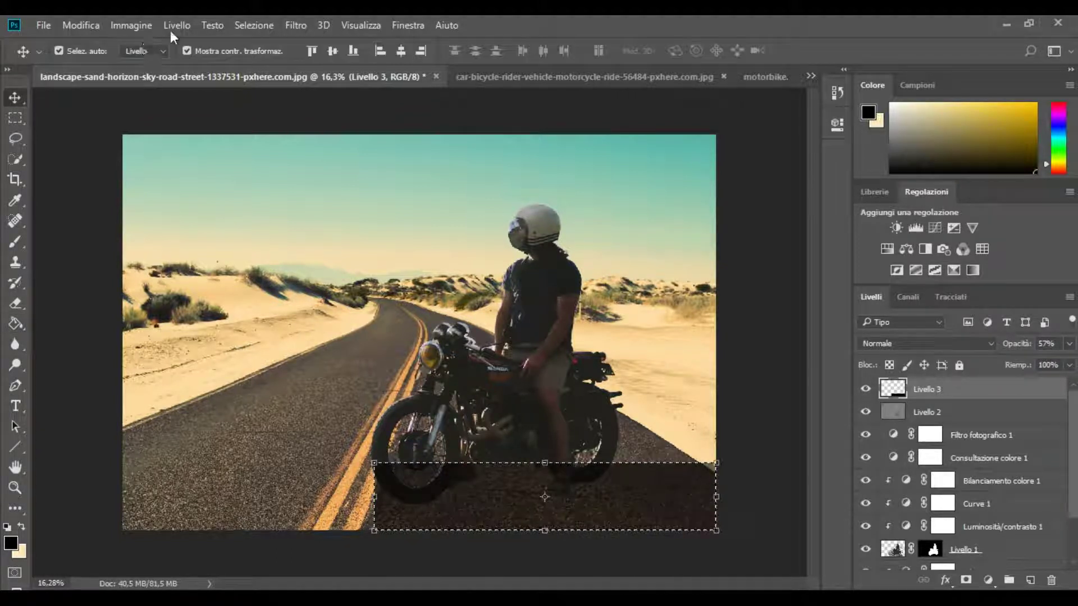
click(246, 25)
click(260, 57)
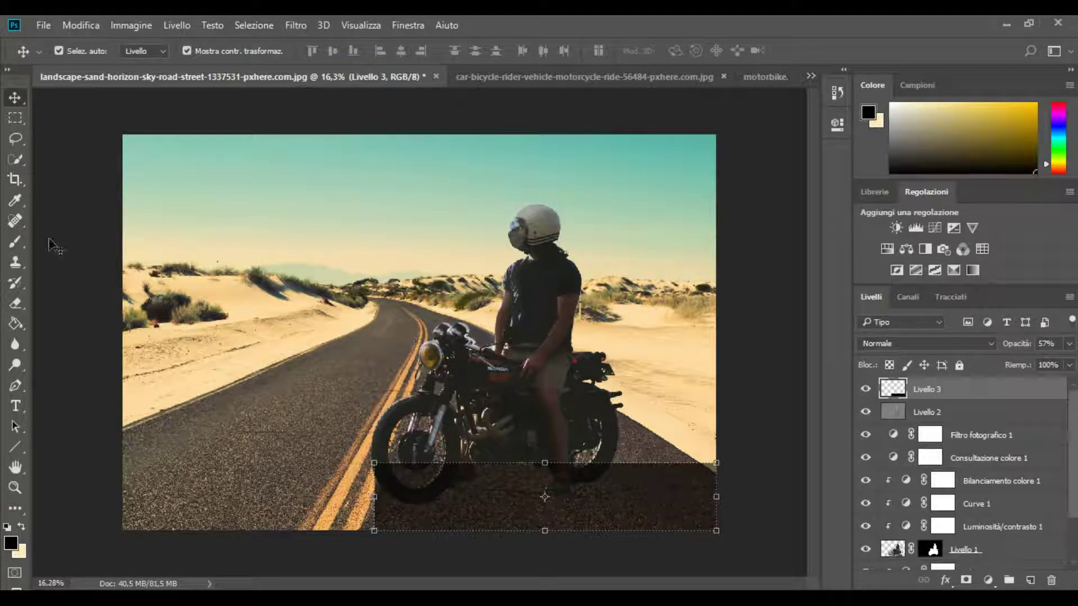
Erase the black overlay from the front wheel, leg and rear wheel with a ~203 px eraser.
click(17, 304)
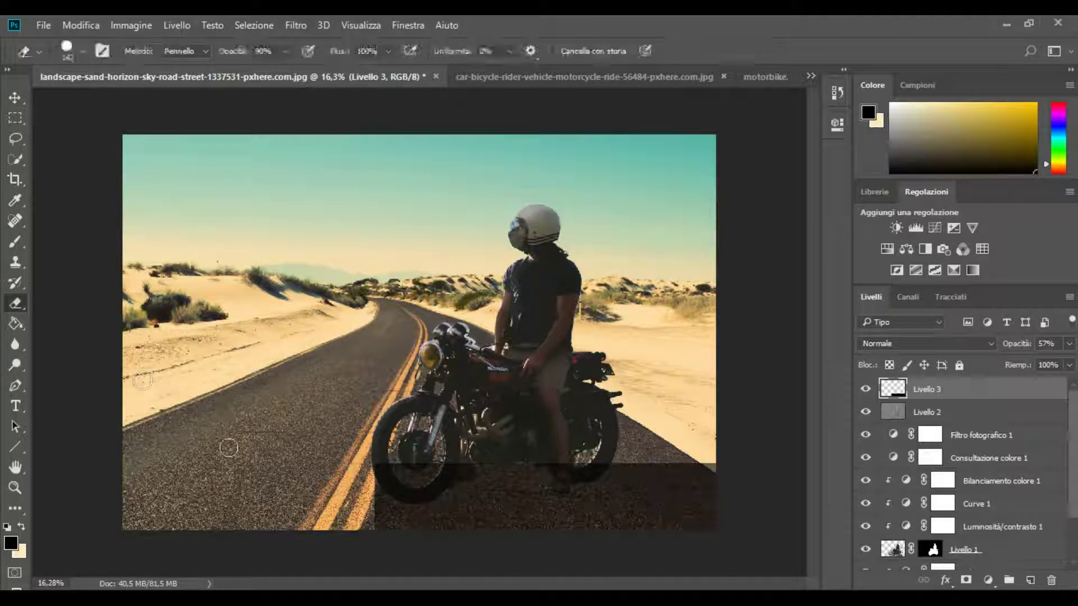
drag(289, 481, 314, 481)
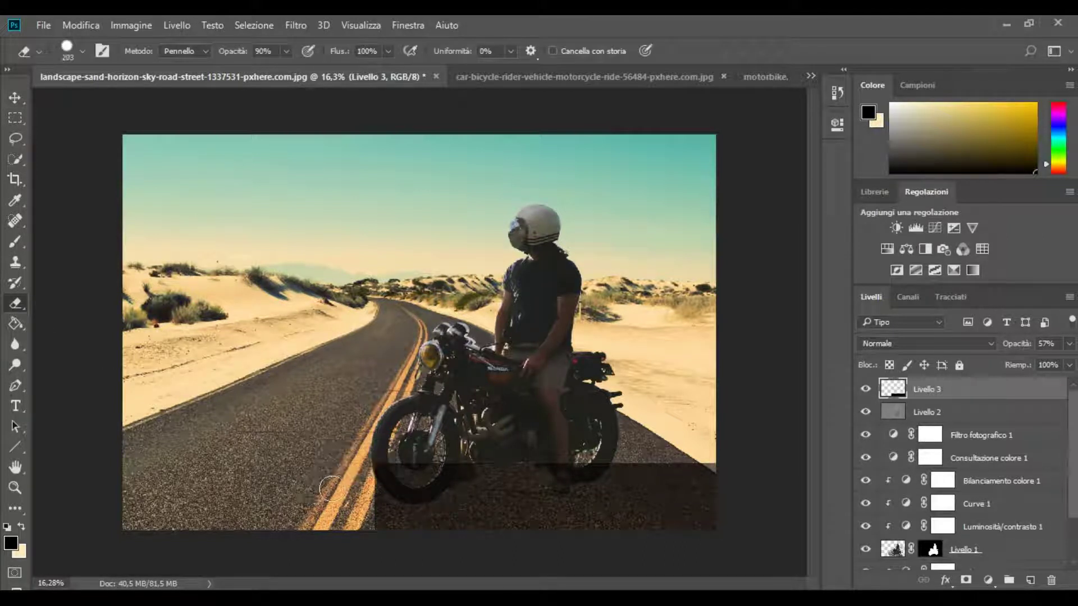
scroll(418, 570, up, 3)
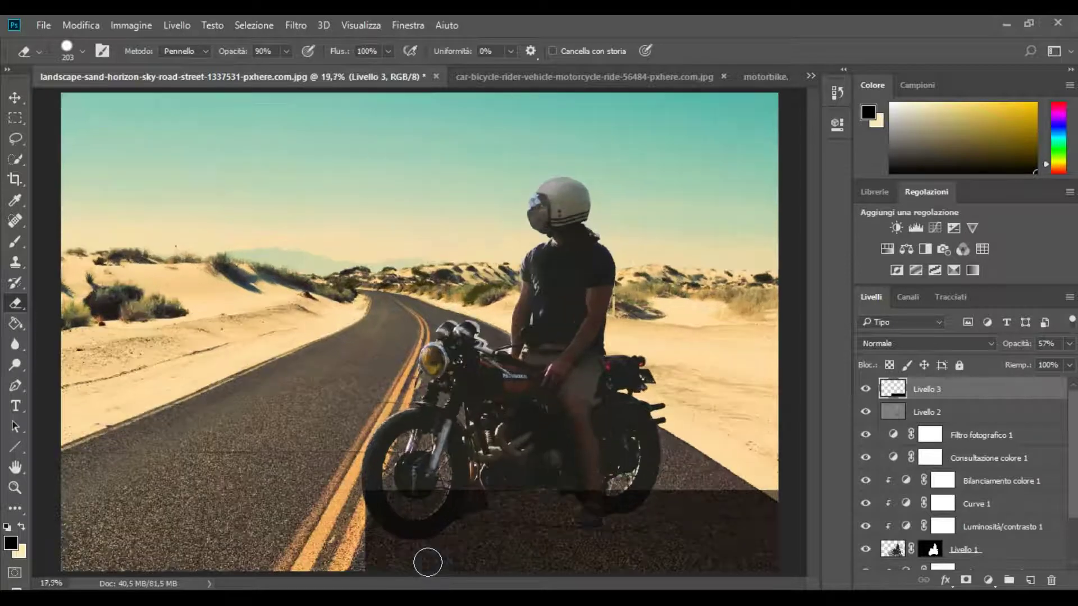
scroll(809, 376, down, 5)
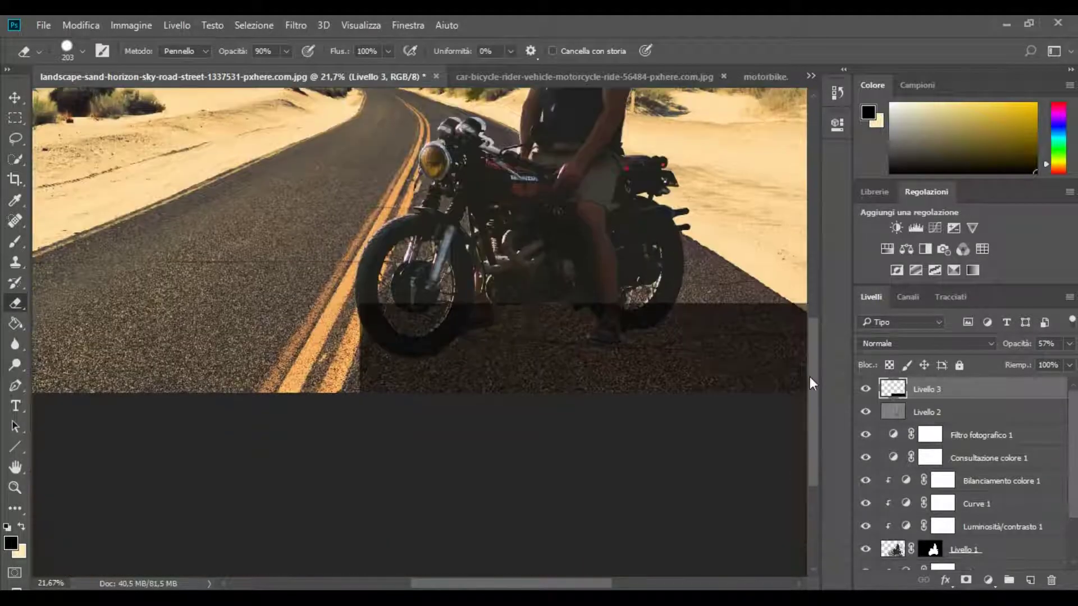
scroll(368, 288, up, 2)
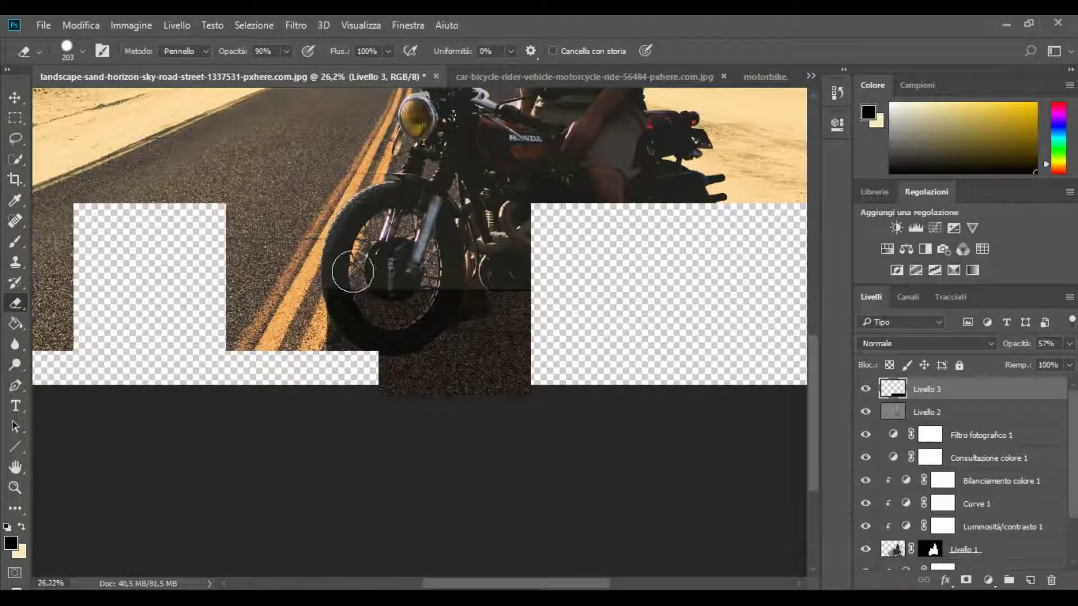
mouse_move(346, 288)
mouse_down()
mouse_move(353, 296)
mouse_move(427, 281)
mouse_move(420, 306)
mouse_move(396, 314)
mouse_move(360, 300)
mouse_move(360, 317)
mouse_move(405, 329)
mouse_move(450, 287)
mouse_move(463, 289)
mouse_move(390, 331)
mouse_move(348, 303)
mouse_move(481, 263)
mouse_up()
mouse_move(627, 259)
mouse_down()
mouse_move(630, 284)
mouse_move(608, 272)
mouse_move(635, 294)
mouse_move(677, 291)
mouse_move(690, 277)
mouse_move(647, 299)
mouse_move(594, 281)
mouse_up()
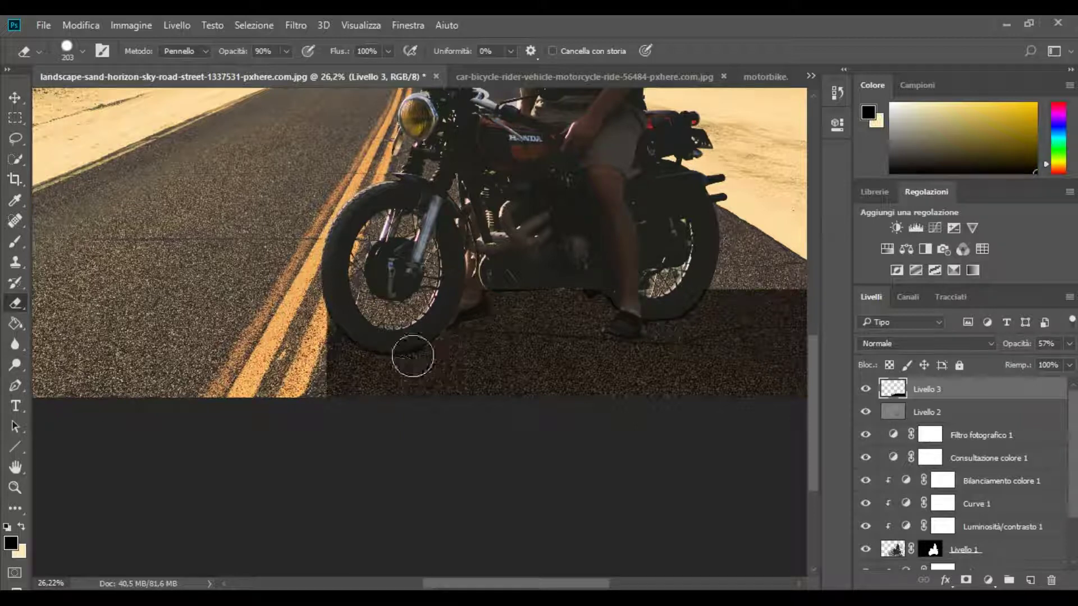
With the eraser at 100 then 53 px, clean the shadow along the front tire and rider's shoes.
scroll(397, 379, up, 2)
scroll(387, 331, up, 2)
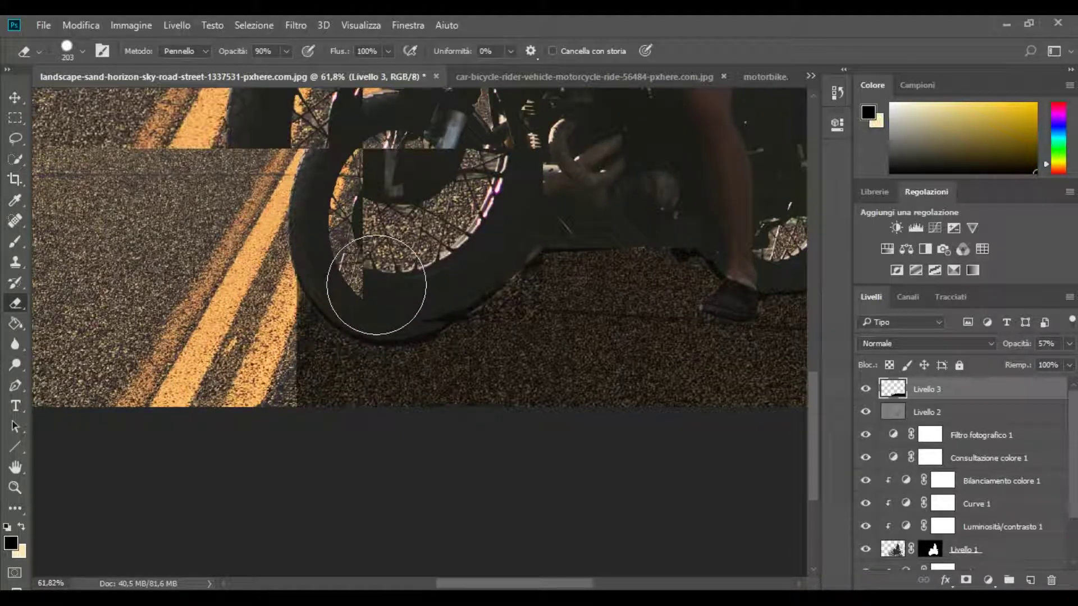
drag(337, 267, 299, 231)
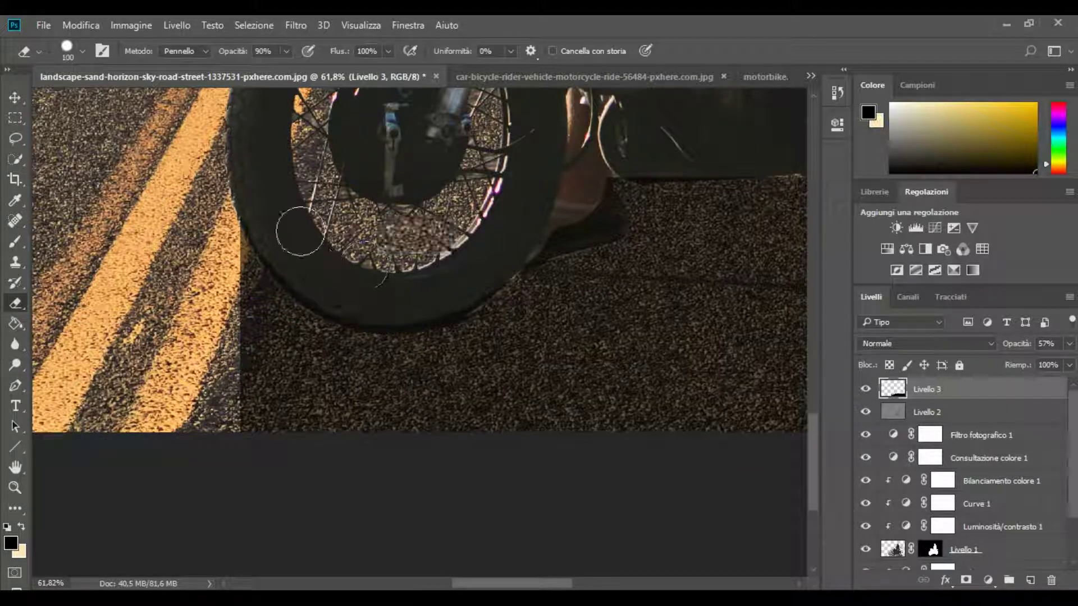
mouse_move(271, 238)
mouse_down()
mouse_move(330, 295)
mouse_move(414, 307)
mouse_move(473, 280)
mouse_move(489, 220)
mouse_move(549, 208)
mouse_move(522, 243)
mouse_move(567, 225)
mouse_move(553, 230)
mouse_move(587, 216)
mouse_move(584, 180)
mouse_move(599, 219)
mouse_move(558, 229)
mouse_move(587, 224)
mouse_move(613, 149)
mouse_move(724, 155)
mouse_up()
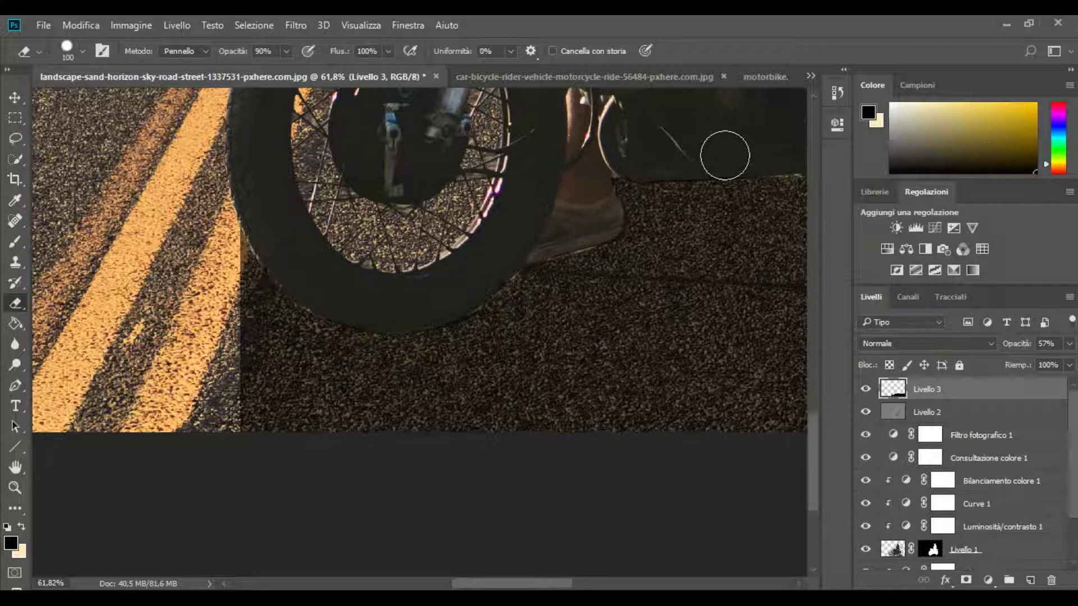
mouse_move(609, 217)
mouse_down()
mouse_move(568, 247)
mouse_move(602, 220)
mouse_up()
scroll(564, 248, down, 2)
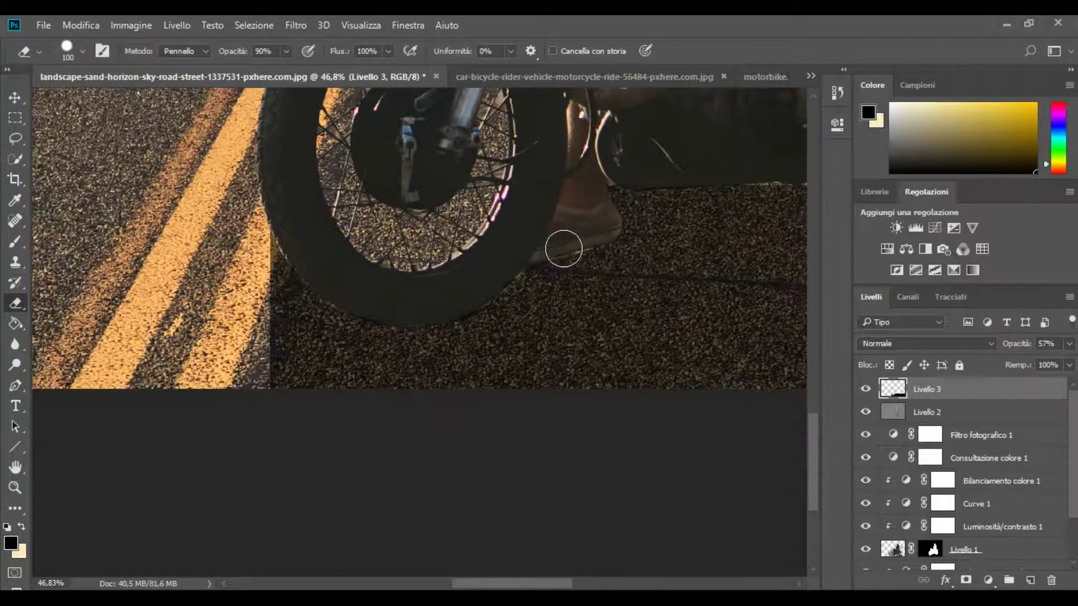
scroll(564, 247, down, 1)
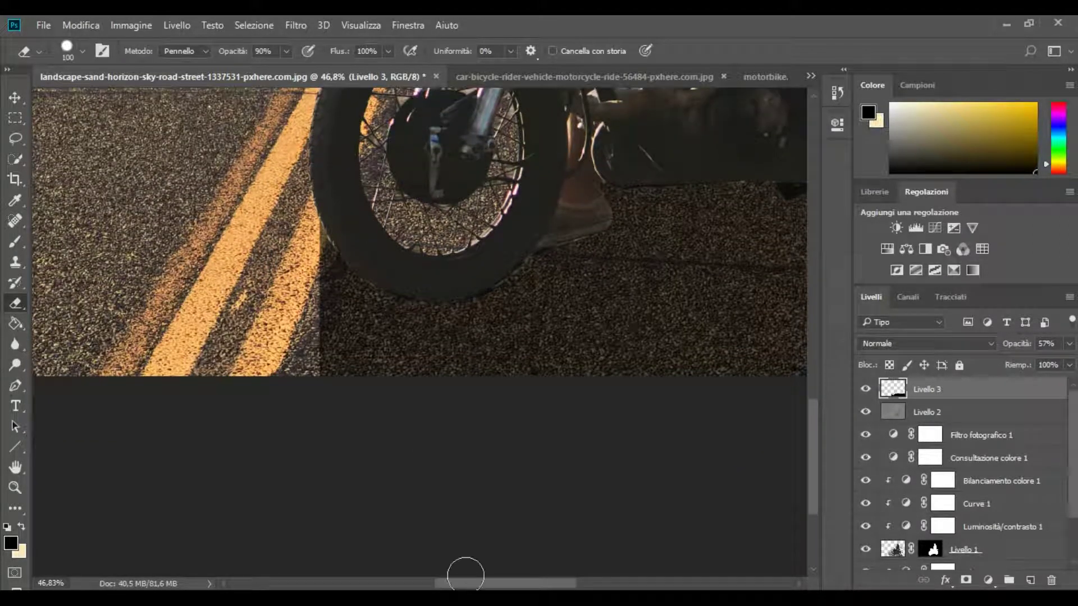
drag(470, 585, 523, 585)
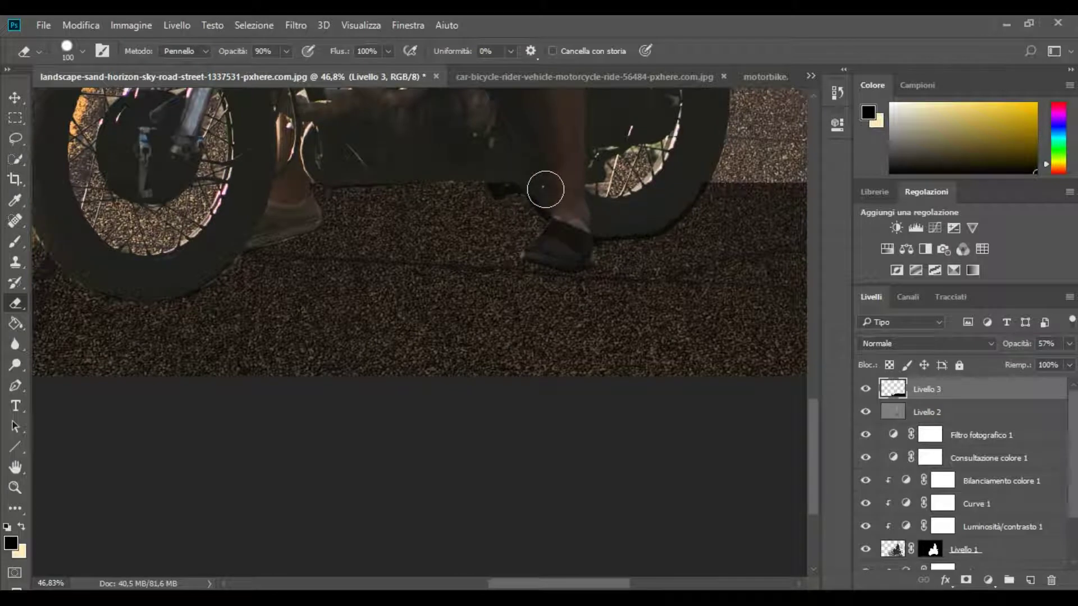
drag(570, 229, 556, 229)
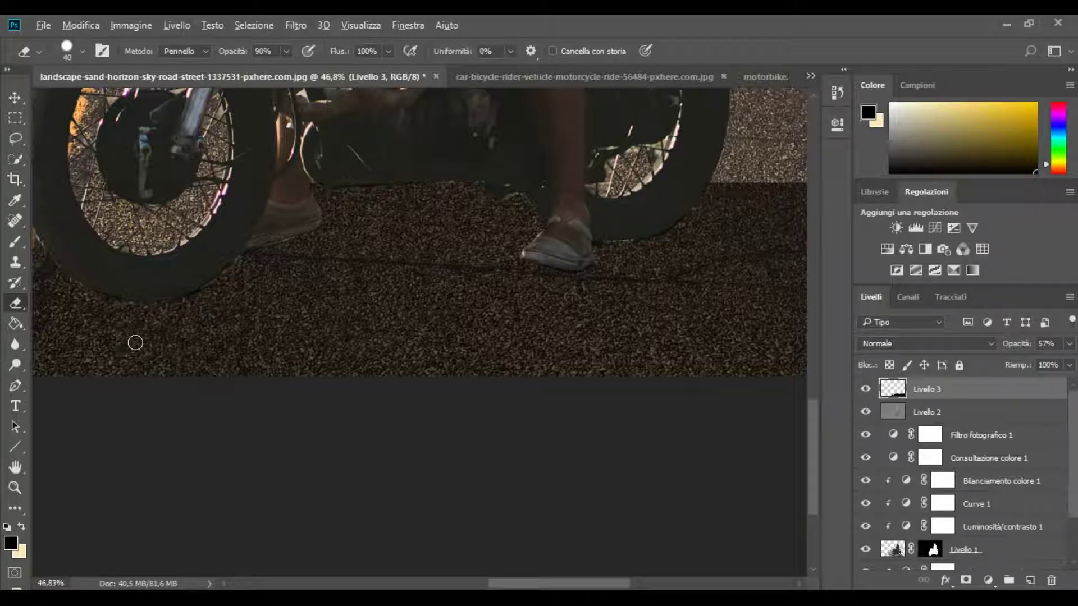
scroll(135, 342, down, 2)
scroll(136, 343, down, 2)
scroll(135, 342, down, 2)
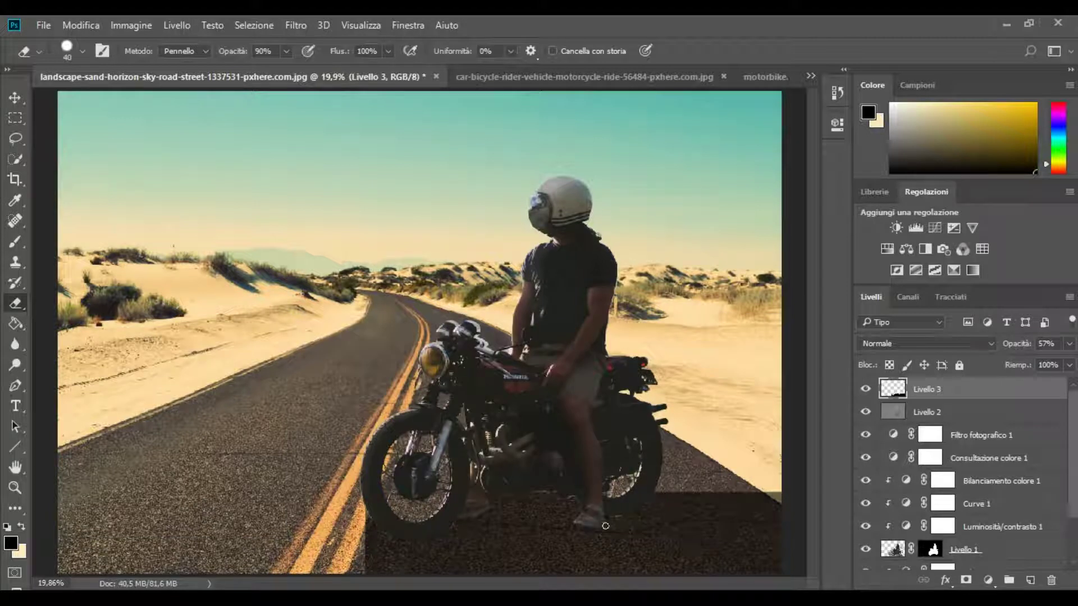
Erase the shadow's lower-right end with a 328 px eraser, then reduce it to 149 px.
scroll(492, 492, down, 1)
drag(137, 360, 172, 396)
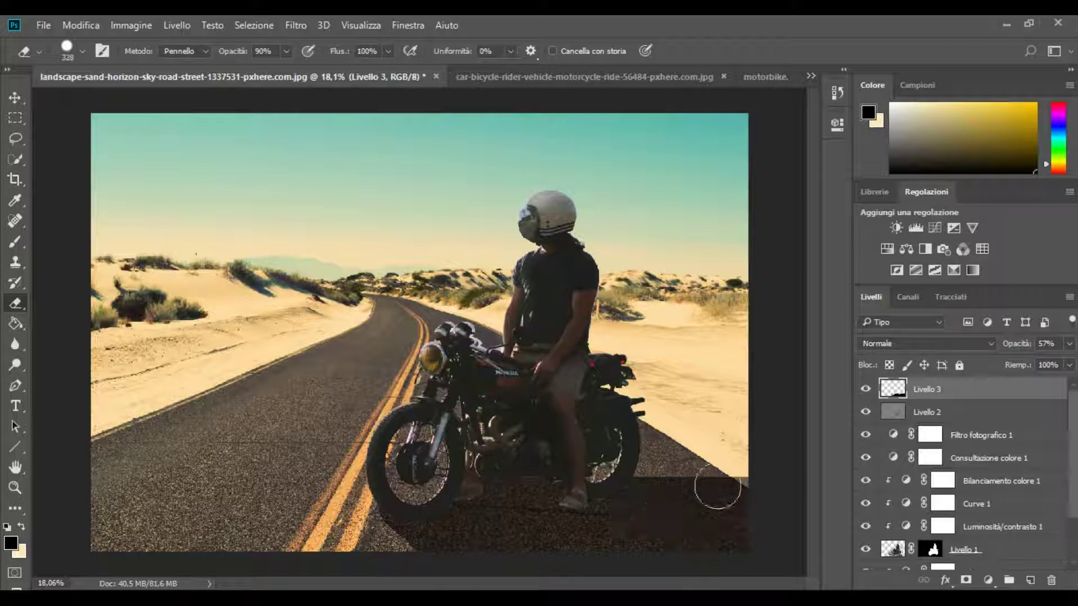
mouse_move(638, 447)
mouse_down()
mouse_move(760, 563)
mouse_move(701, 443)
mouse_move(672, 475)
mouse_up()
scroll(662, 493, down, 2)
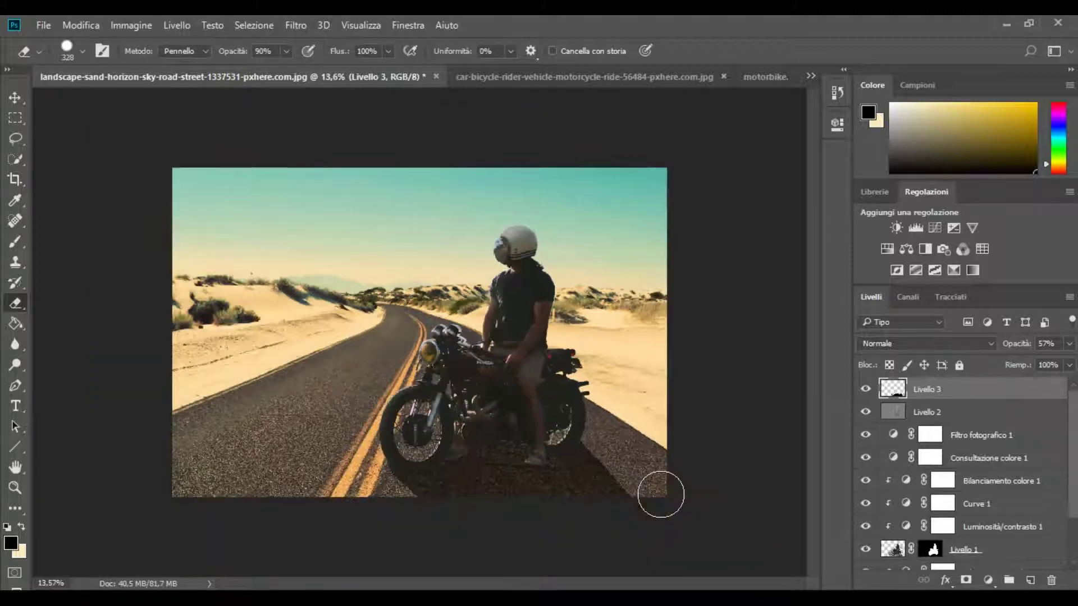
scroll(617, 505, down, 1)
scroll(505, 516, down, 1)
drag(486, 446, 478, 443)
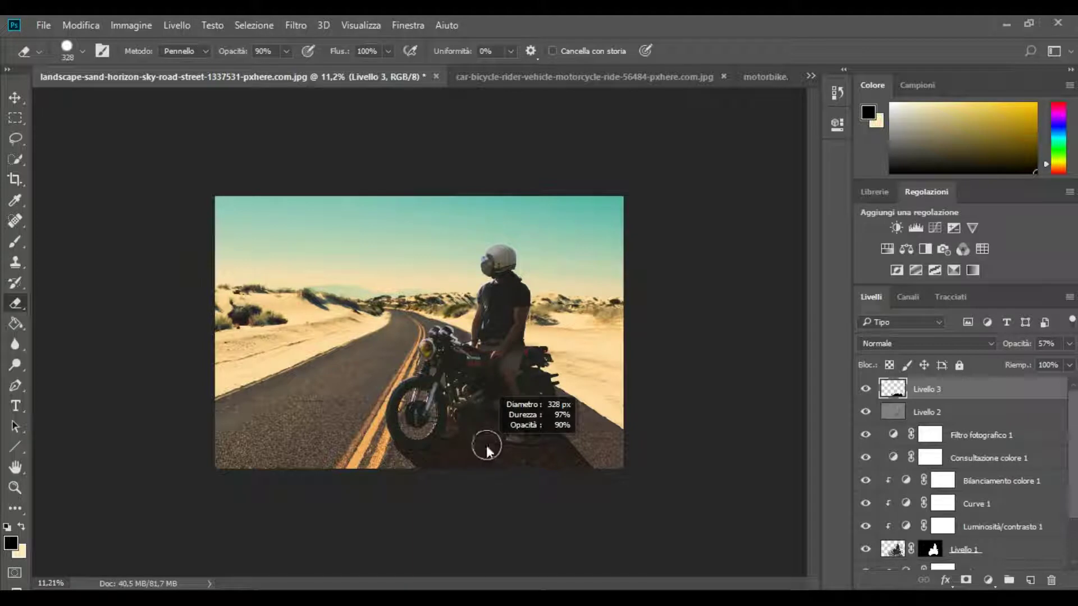
scroll(477, 449, up, 1)
scroll(538, 567, up, 1)
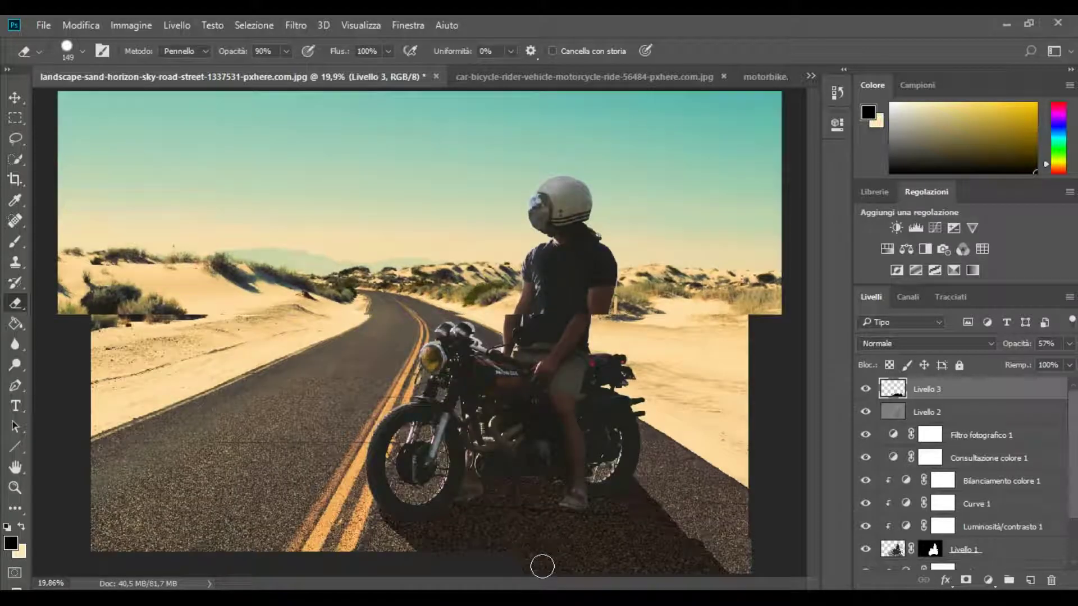
scroll(533, 556, up, 1)
scroll(531, 517, up, 1)
Erase the shadow's outer edge at 45% Eraser opacity so it fades into the road.
drag(288, 52, 258, 69)
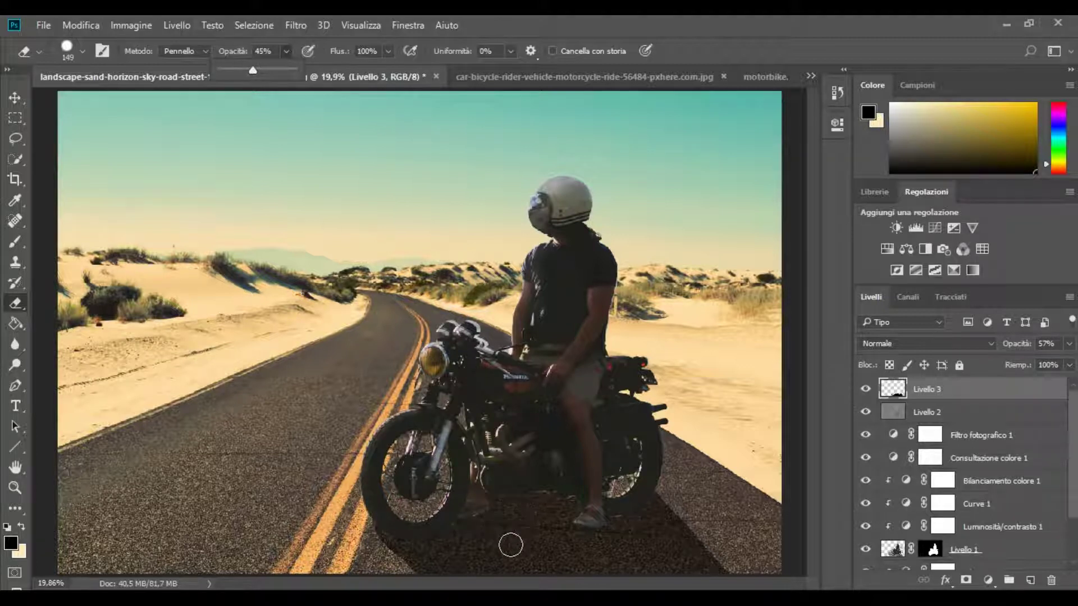
scroll(499, 494, up, 1)
mouse_move(486, 475)
mouse_down()
mouse_move(580, 473)
mouse_move(499, 474)
mouse_move(562, 474)
mouse_up()
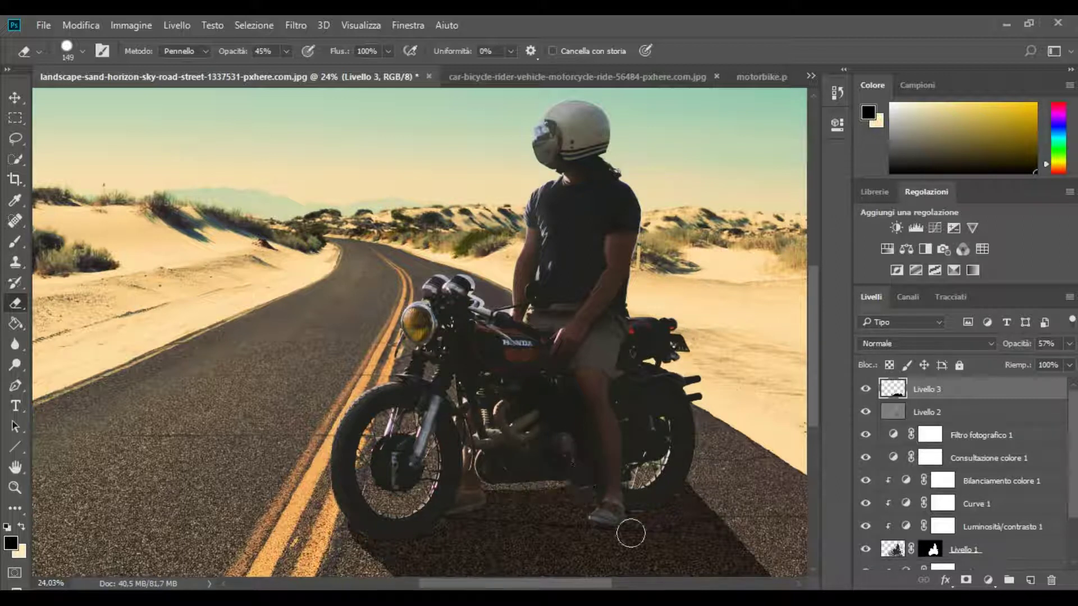
scroll(637, 536, down, 1)
scroll(642, 541, down, 1)
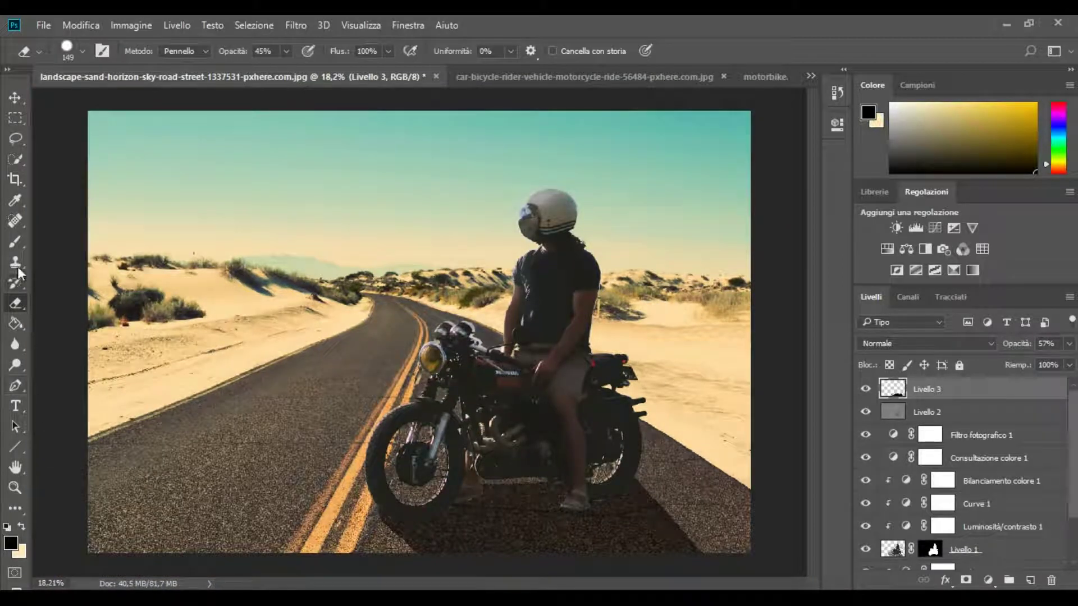
click(18, 247)
Paint faint black shading under the motorcycle on Livello 3 with a ~168 px, 9% brush.
drag(340, 51, 271, 69)
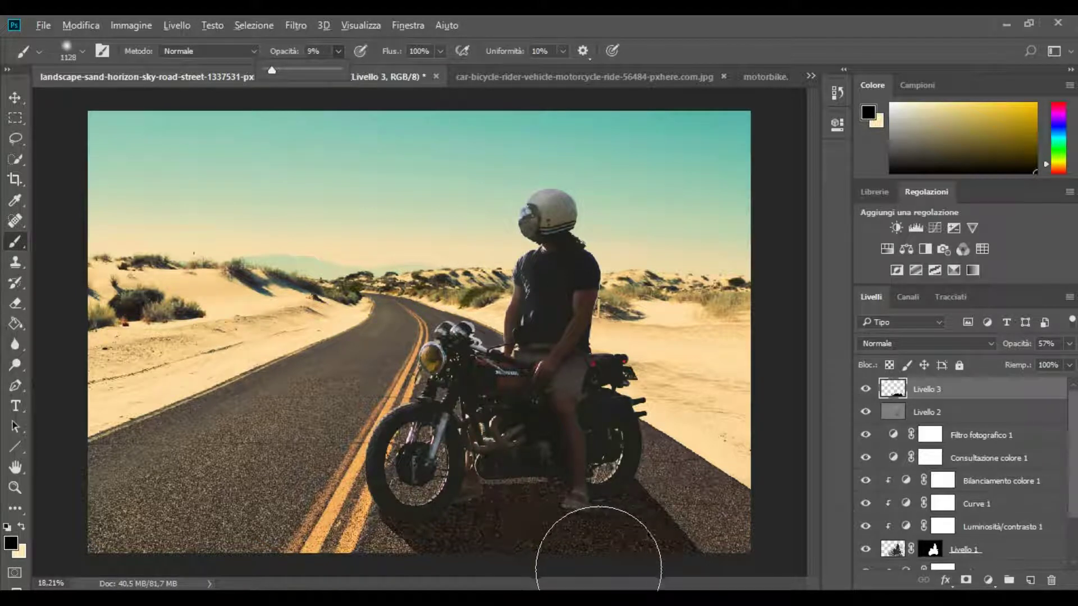
scroll(588, 567, up, 2)
scroll(589, 525, up, 2)
scroll(583, 494, up, 1)
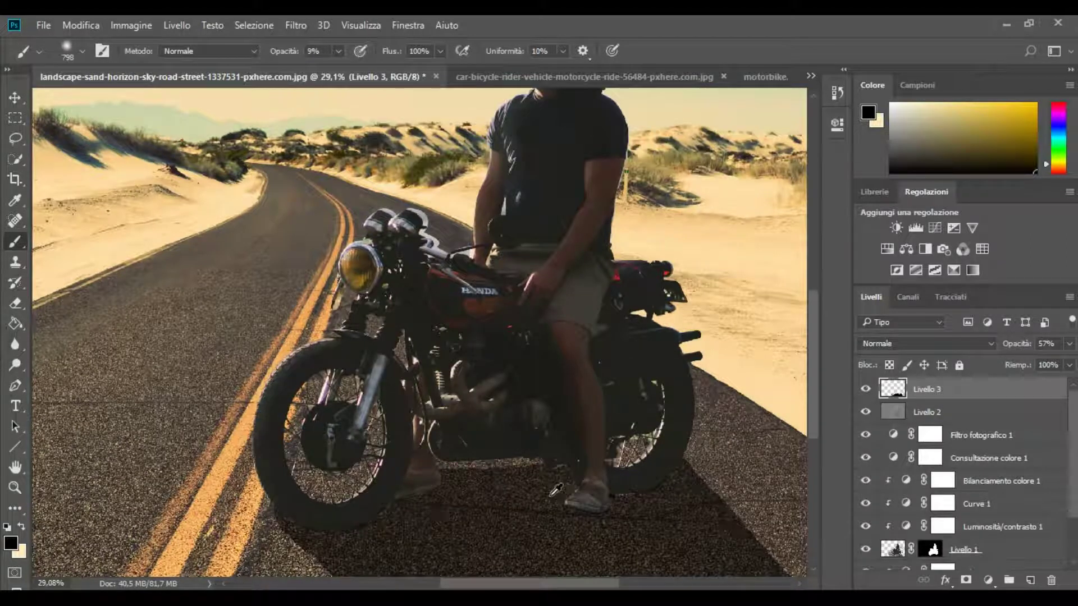
drag(547, 493, 513, 487)
scroll(656, 494, down, 2)
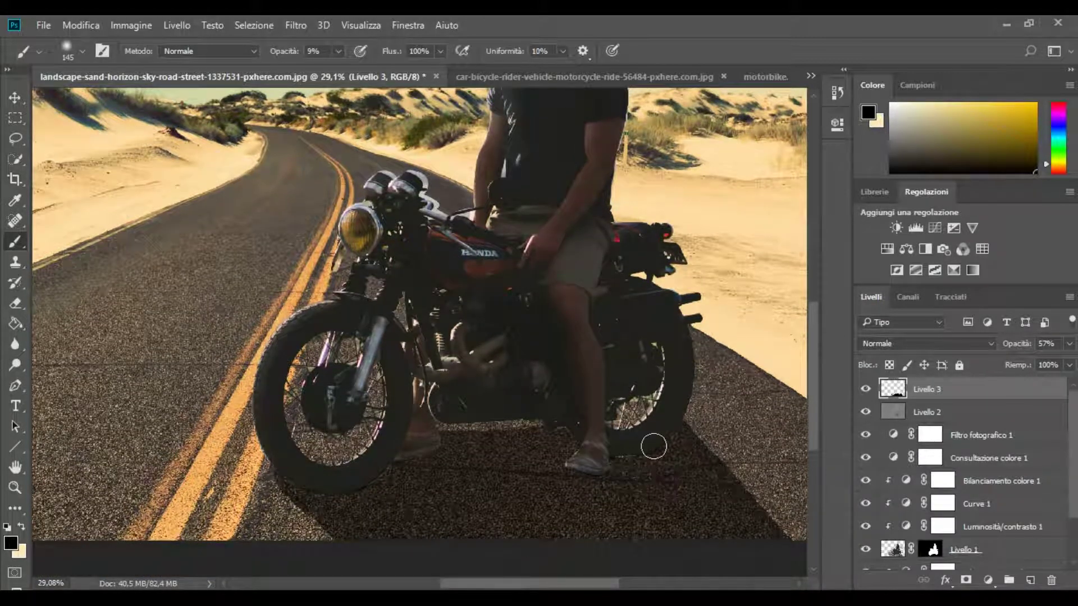
scroll(650, 438, down, 1)
scroll(651, 337, down, 1)
scroll(651, 332, down, 1)
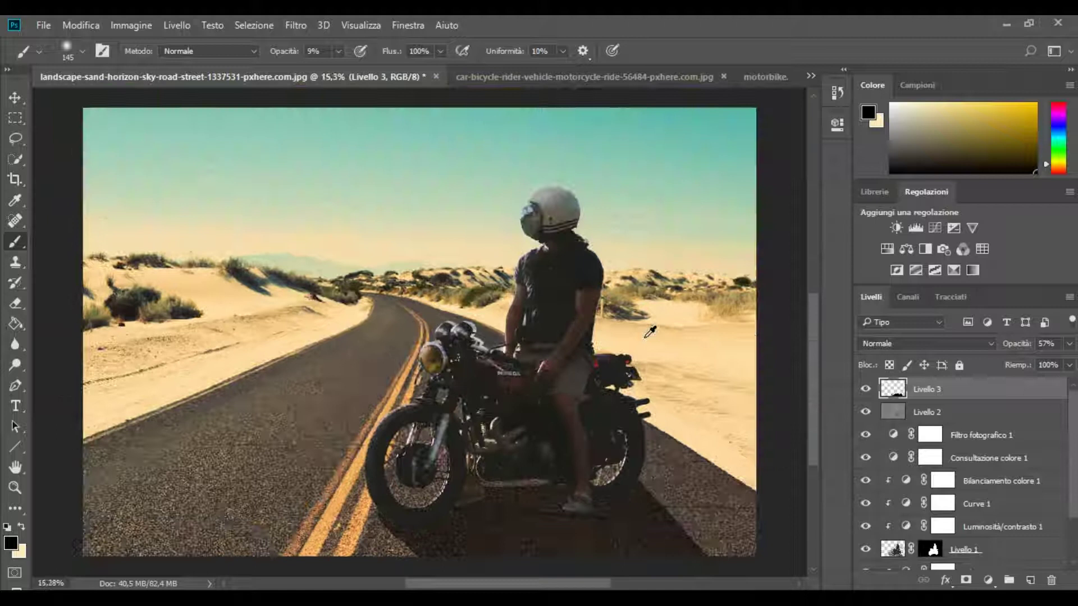
scroll(662, 333, down, 1)
scroll(677, 331, down, 1)
Compare the image with and without the shadow layer, and restore Livello 2's opacity to 100%.
click(17, 96)
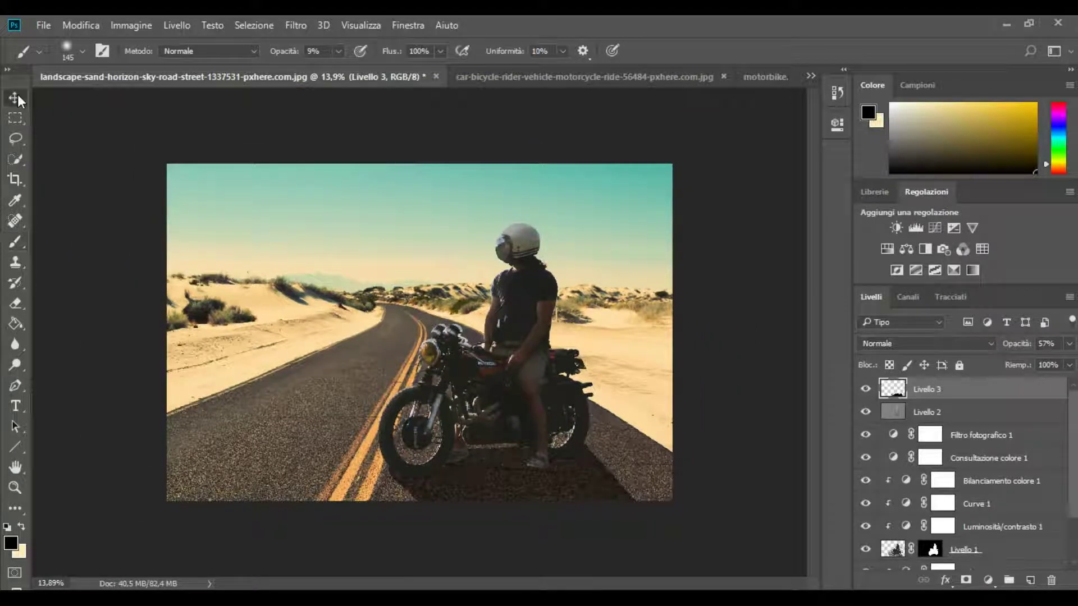
click(283, 230)
scroll(302, 284, down, 1)
scroll(302, 284, down, 1)
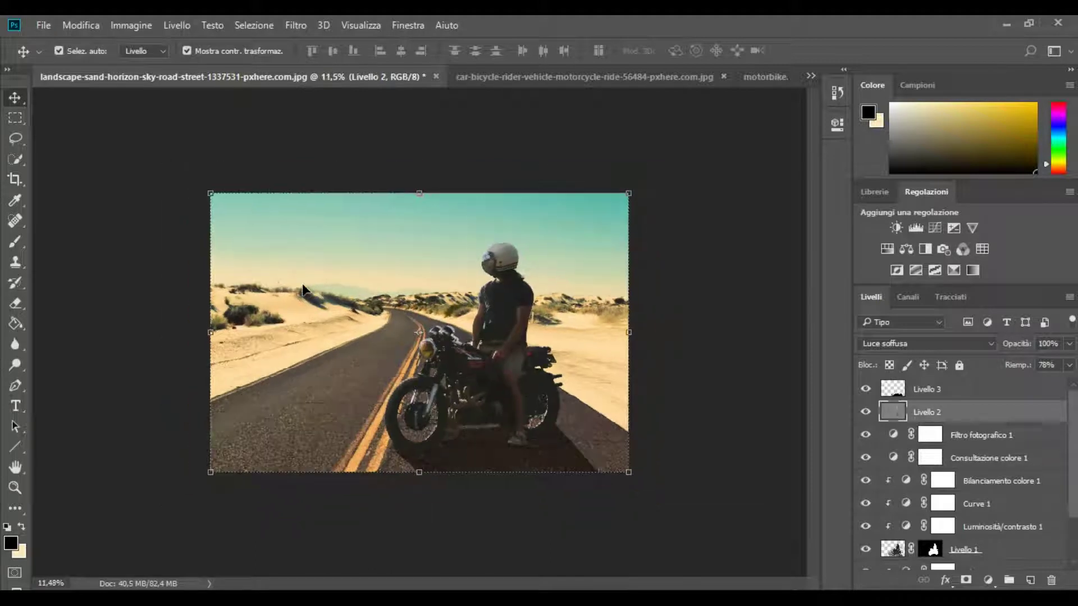
click(864, 389)
click(864, 388)
click(864, 389)
click(864, 389)
click(1069, 365)
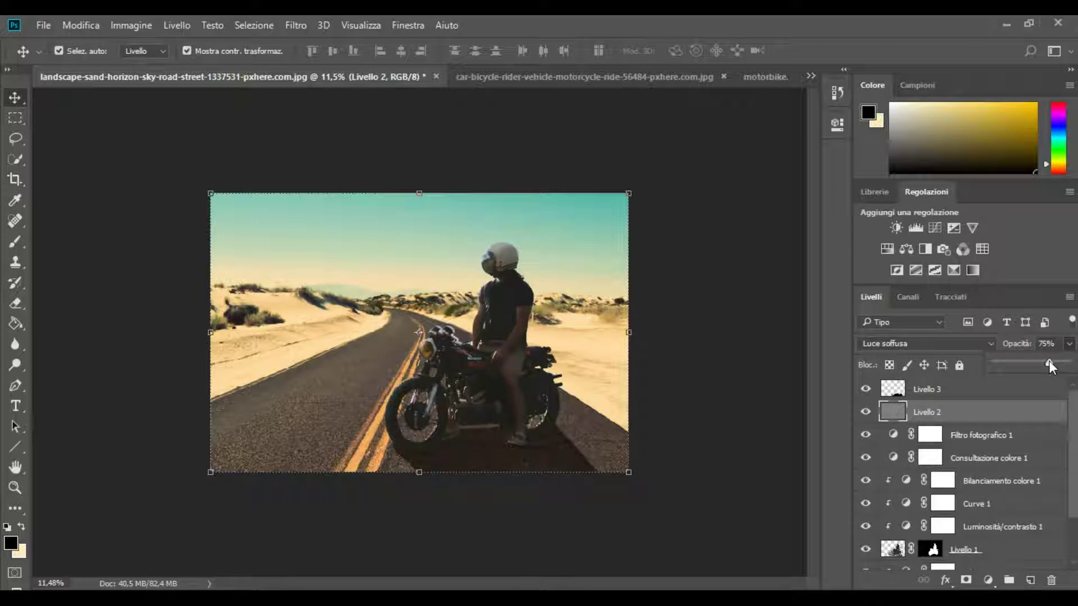
drag(1046, 360, 1073, 368)
click(871, 401)
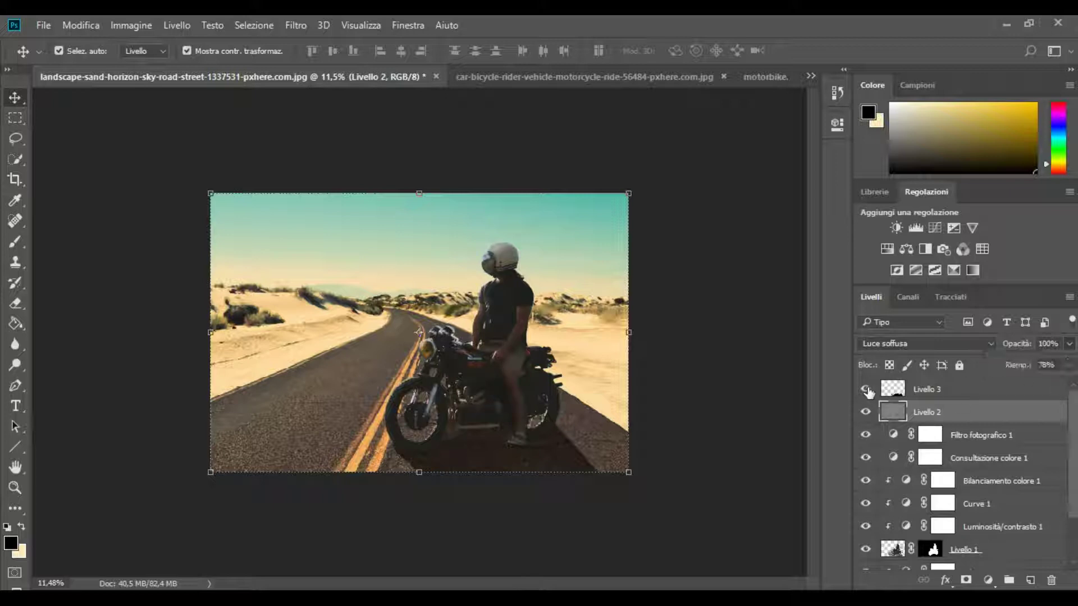
Lower shadow layer Livello 3's fill to 79%, then deselect it.
click(986, 389)
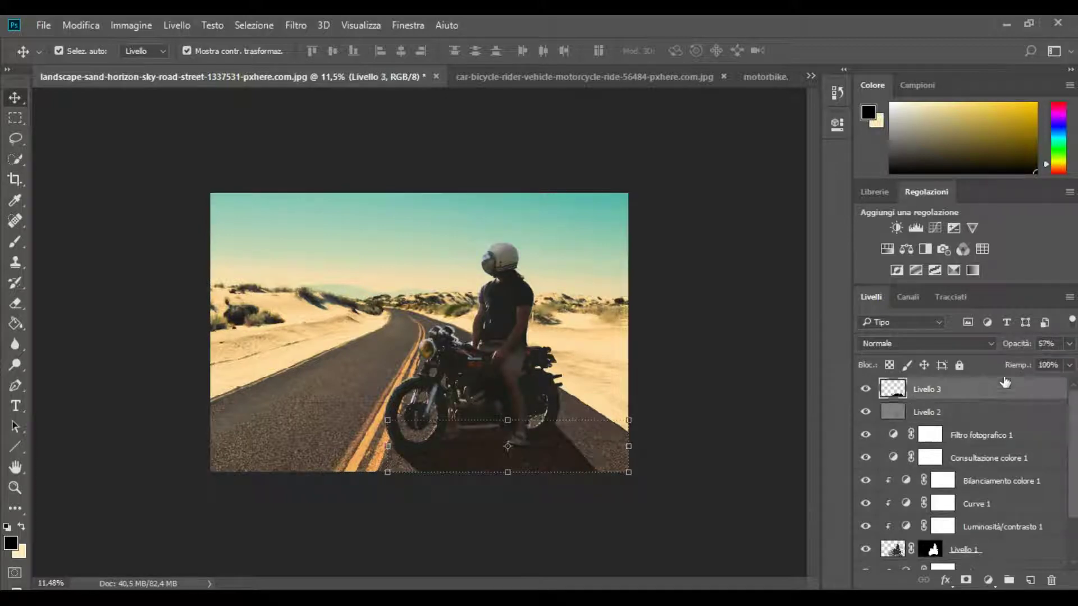
click(1069, 366)
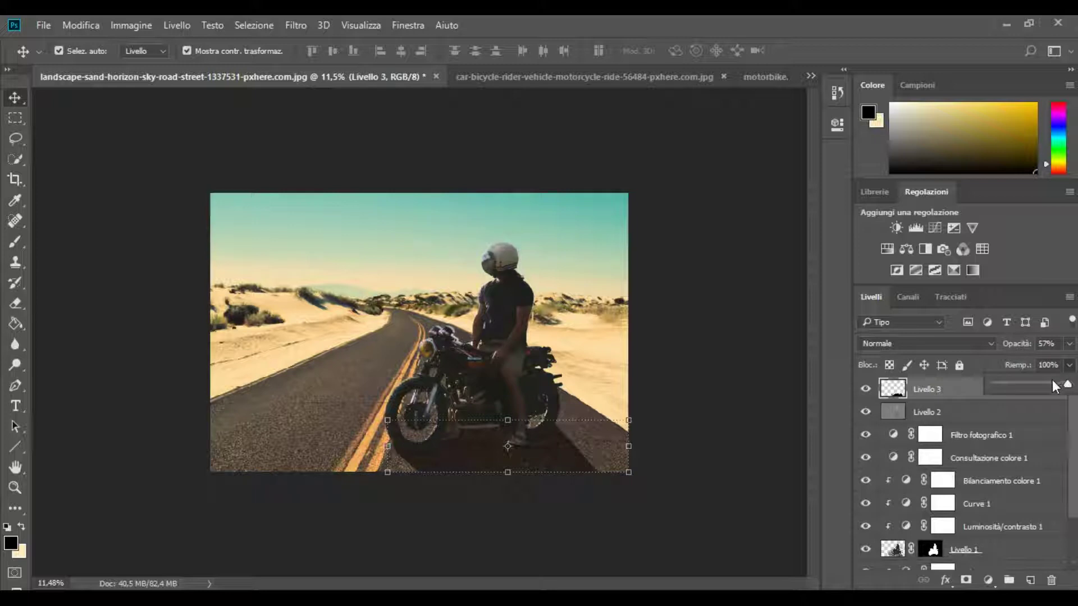
drag(1052, 379, 1053, 380)
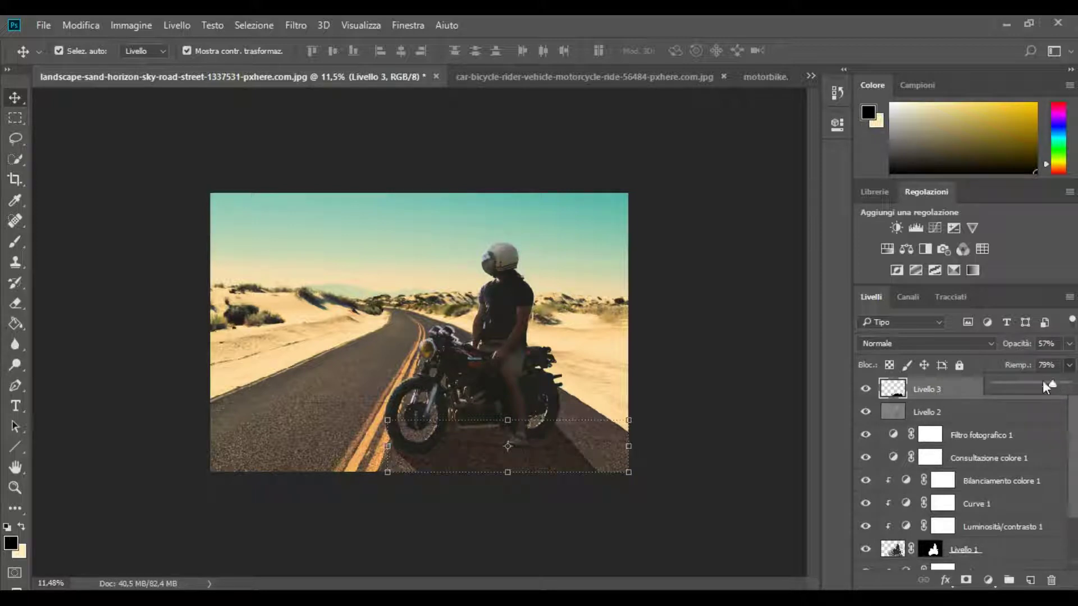
click(236, 168)
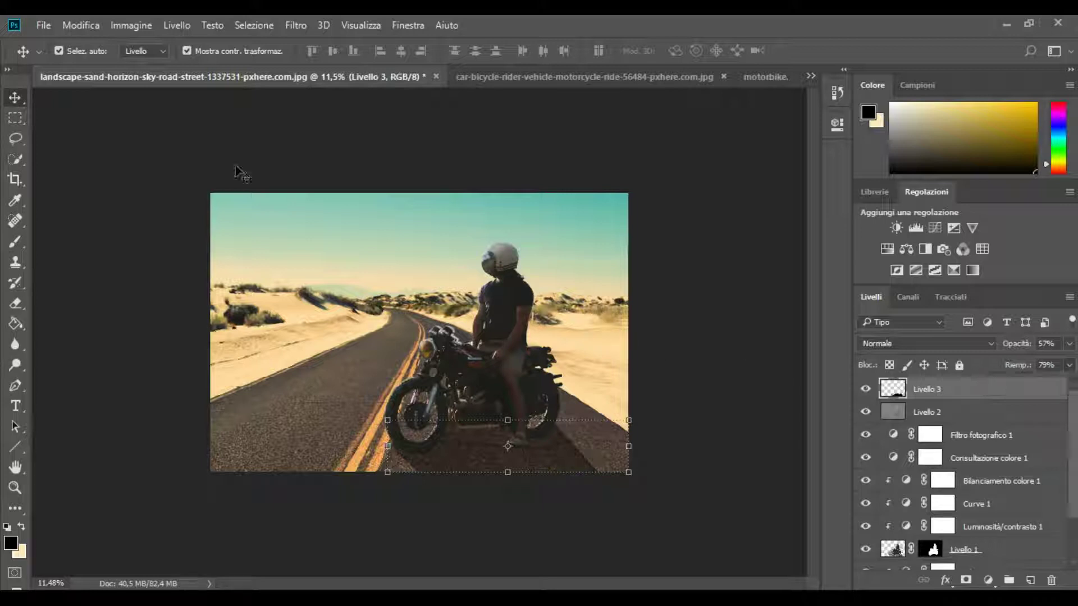
click(680, 178)
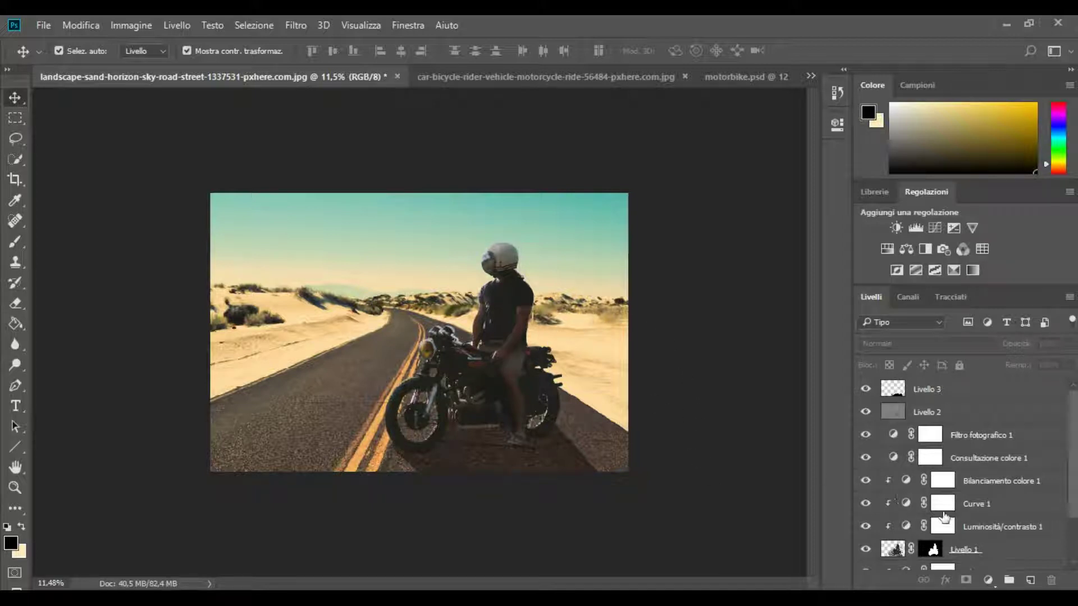
Set Consultazione colore 1 opacity to 57%, comparing its effect on and off.
scroll(941, 483, down, 1)
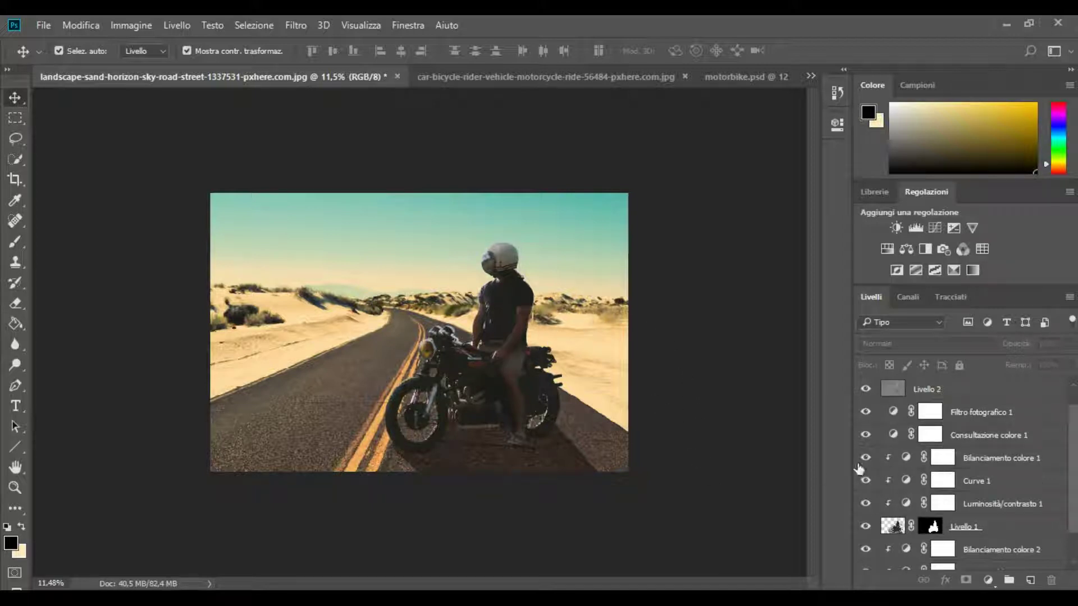
click(864, 436)
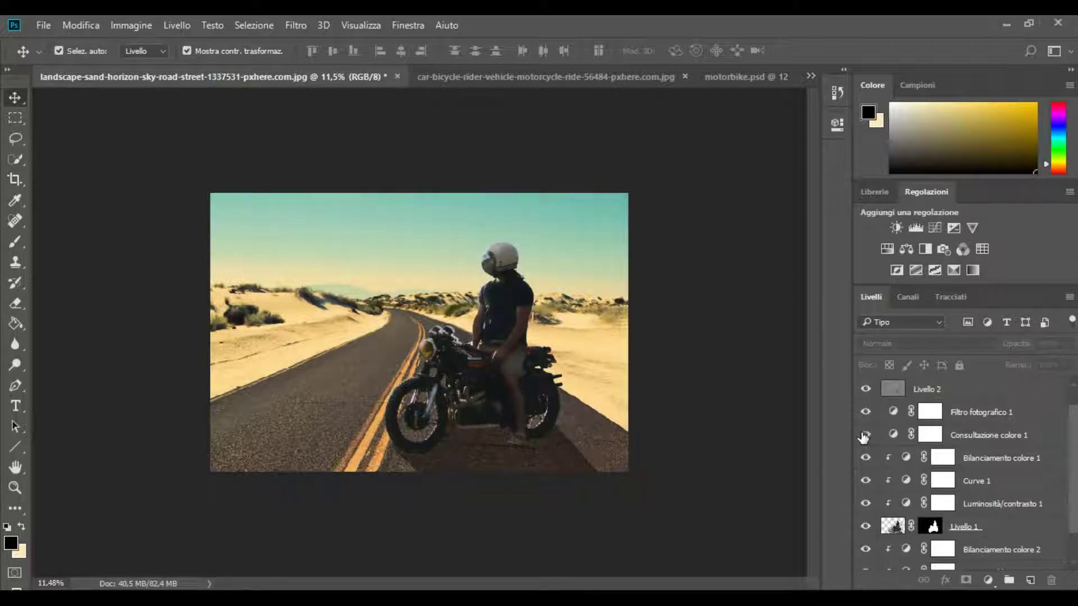
click(865, 435)
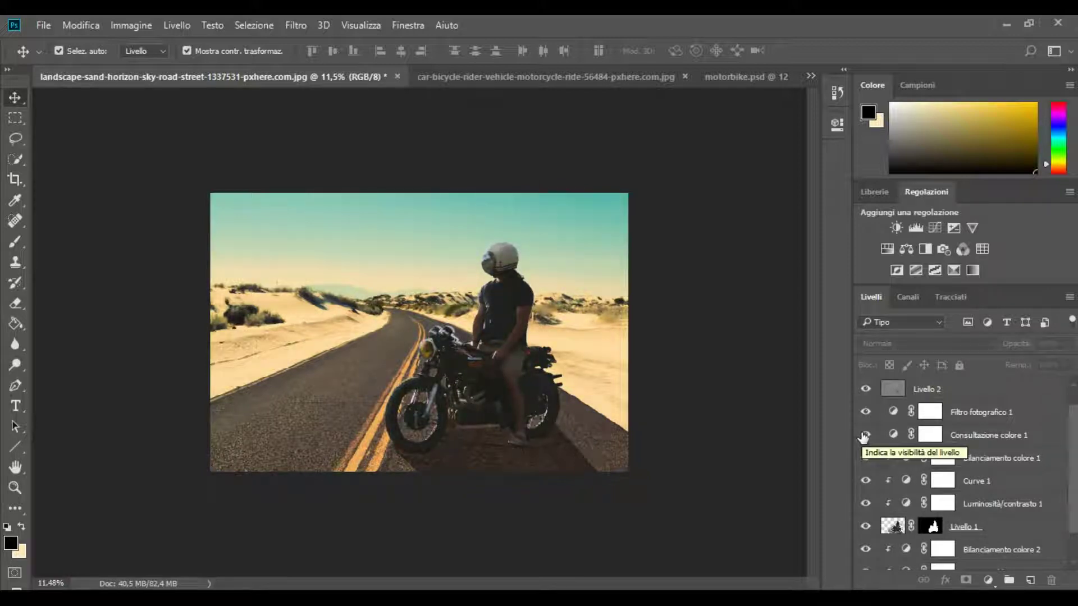
click(1020, 437)
click(1069, 343)
drag(1055, 366, 1037, 366)
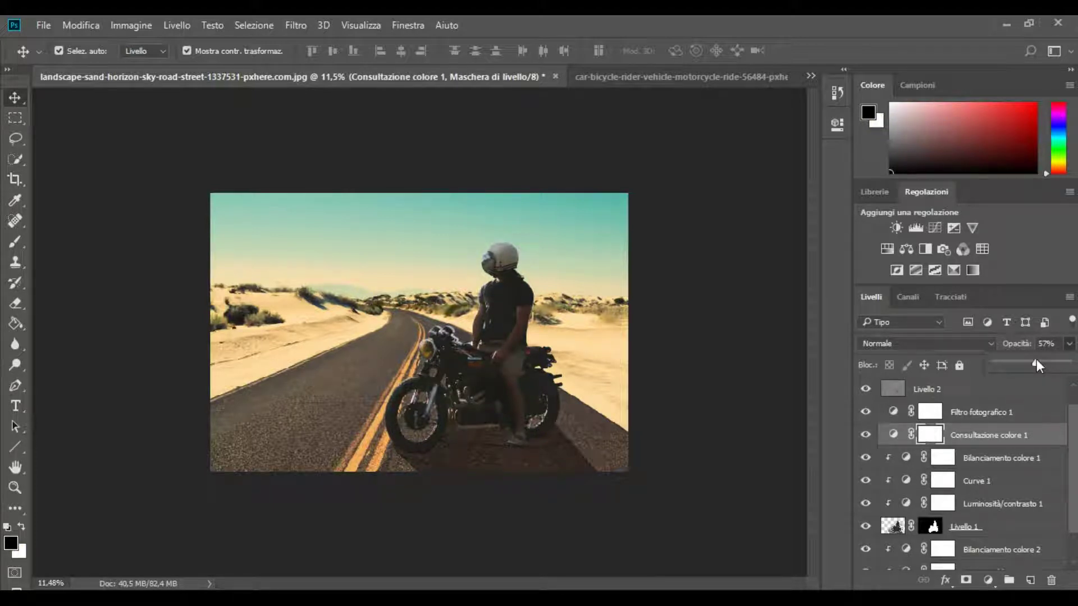
click(863, 438)
click(864, 436)
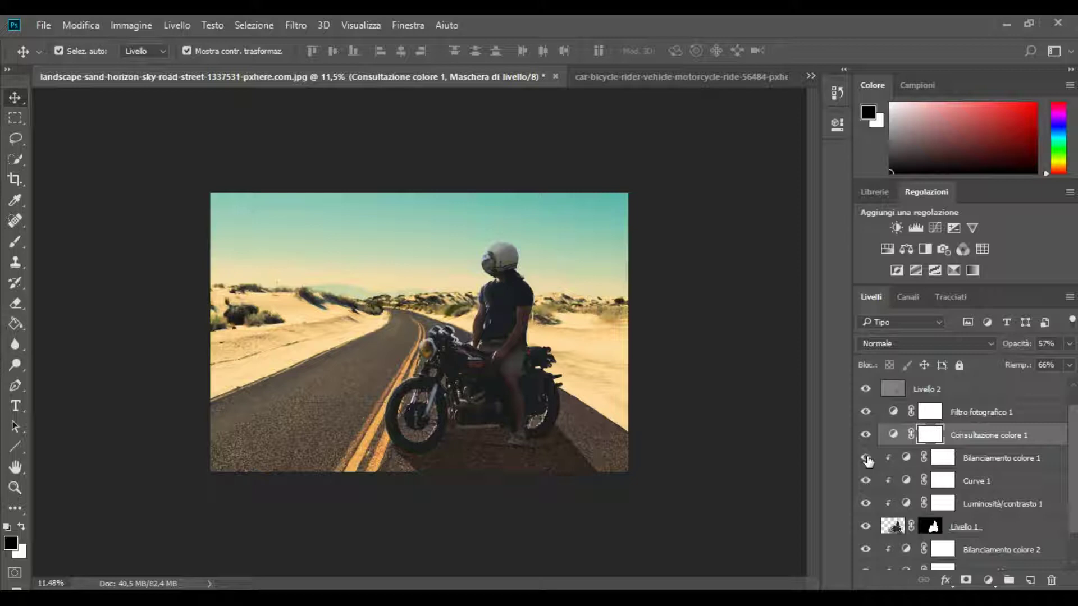
Compare with Bilanciamento colore 1 and Curve 1 hidden, then select Livello 1 and open Image adjustments.
click(868, 459)
click(968, 460)
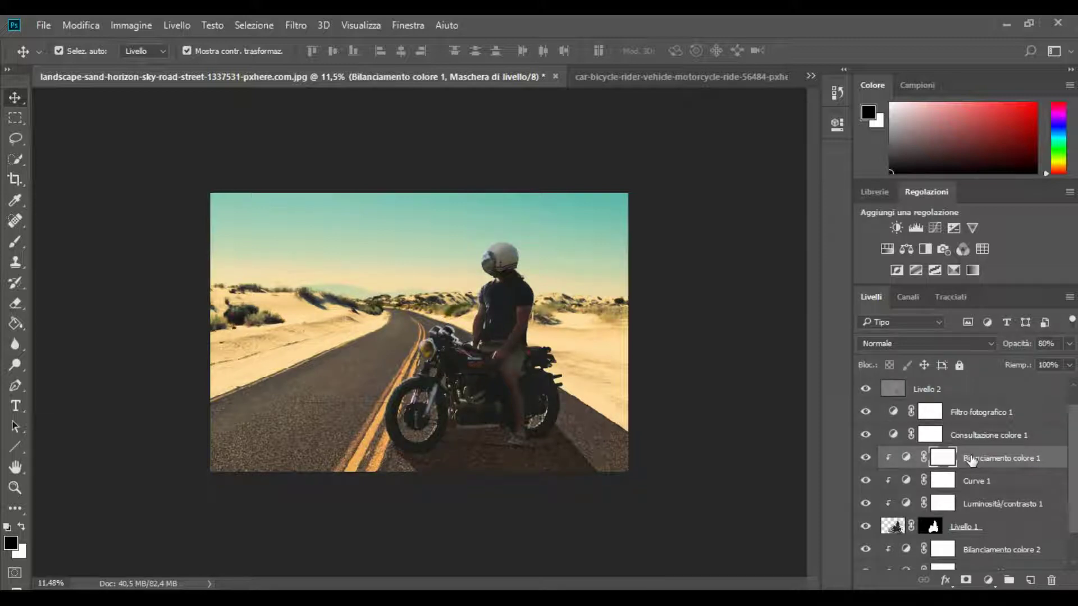
click(866, 481)
click(897, 527)
click(131, 25)
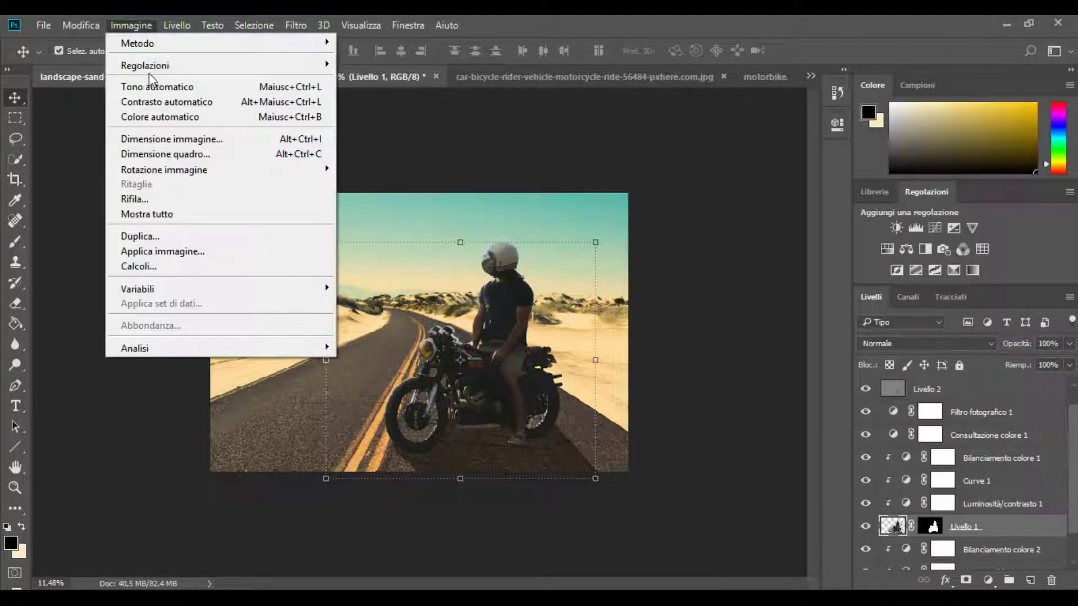
mouse_move(145, 65)
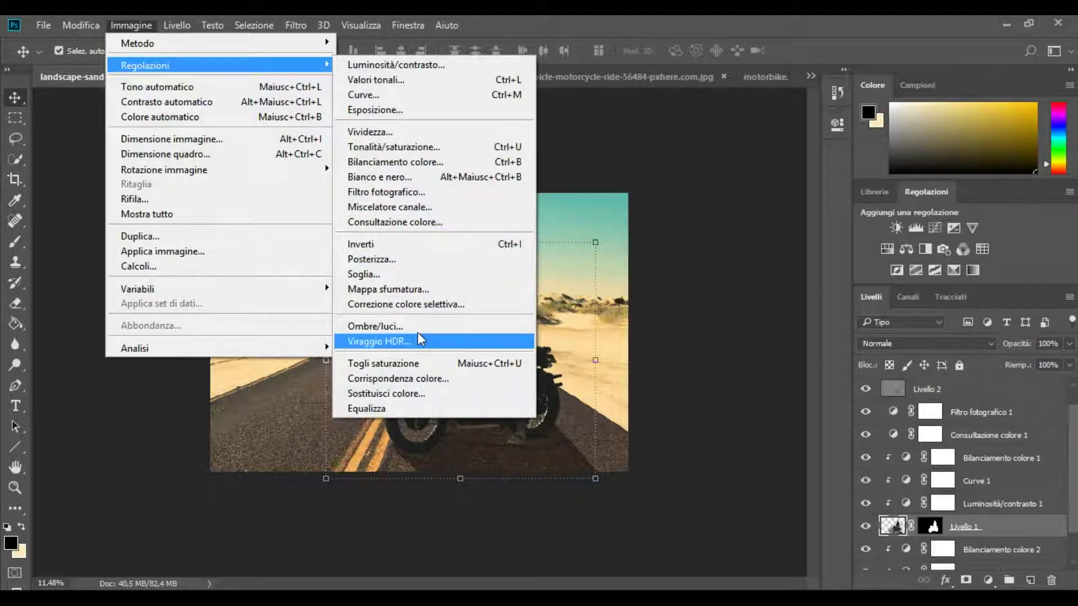
Open Shadows/Highlights on Livello 1 and tune midtones to about +56, comparing the preview.
click(415, 326)
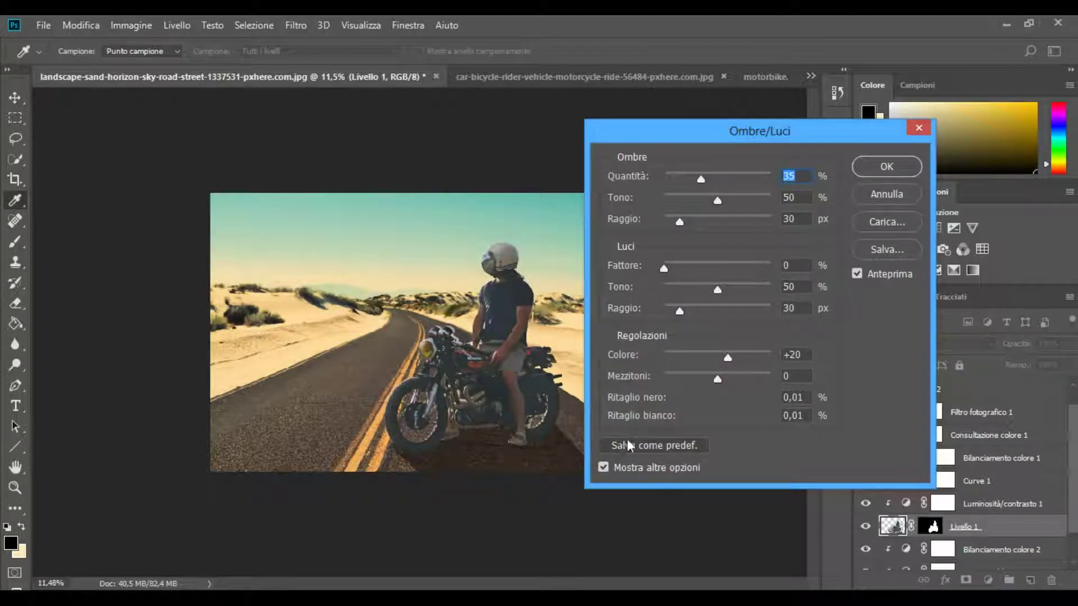
mouse_move(718, 380)
mouse_down()
mouse_move(771, 379)
mouse_move(759, 377)
mouse_up()
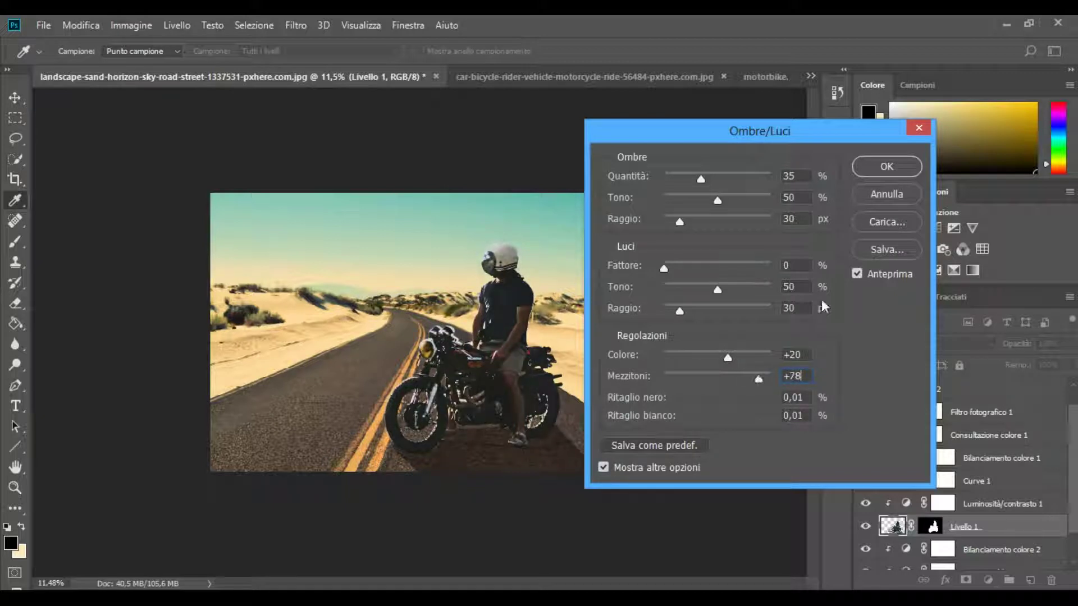
click(859, 273)
mouse_move(756, 381)
mouse_down()
mouse_move(739, 380)
mouse_move(732, 360)
mouse_move(749, 358)
mouse_move(703, 355)
mouse_move(729, 351)
mouse_up()
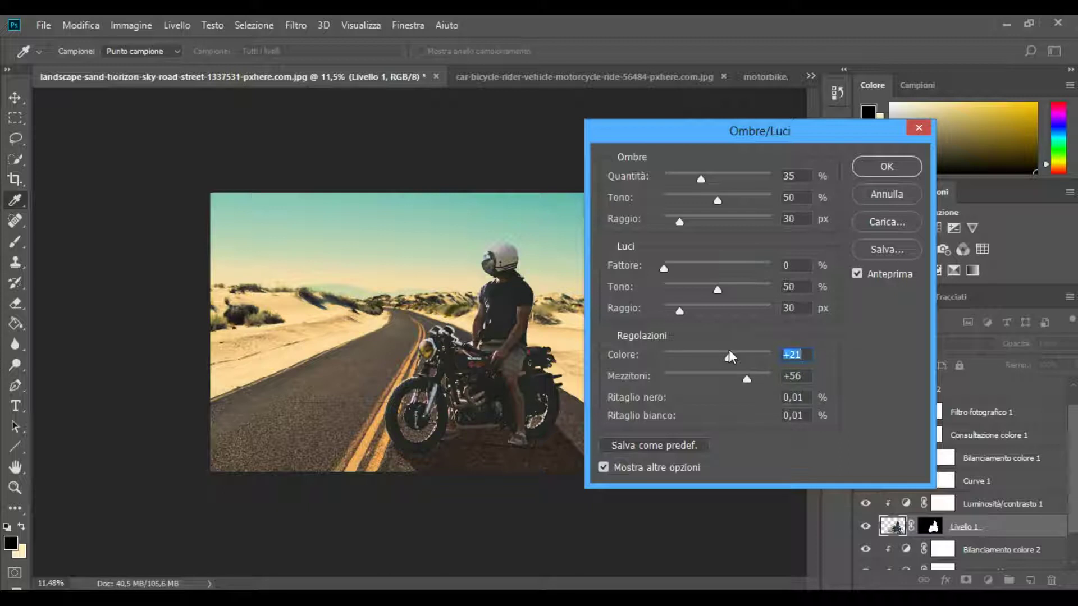
Reduce shadows amount to 19%, widen shadows radius to 46 px, and increase highlights radius.
drag(699, 180, 680, 178)
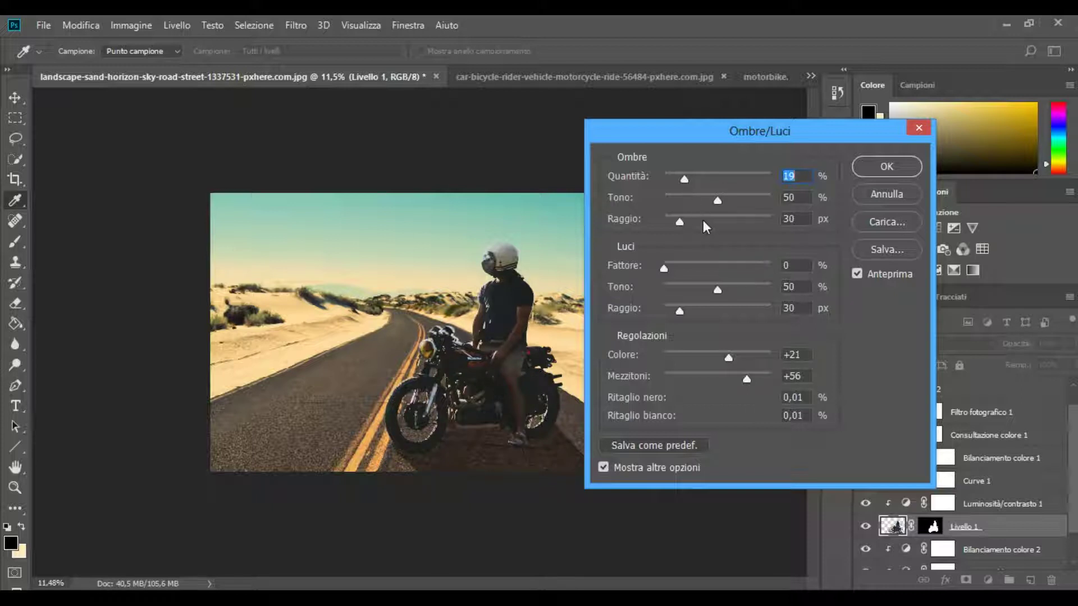
mouse_move(681, 221)
mouse_down()
mouse_move(670, 221)
mouse_move(688, 224)
mouse_up()
click(858, 274)
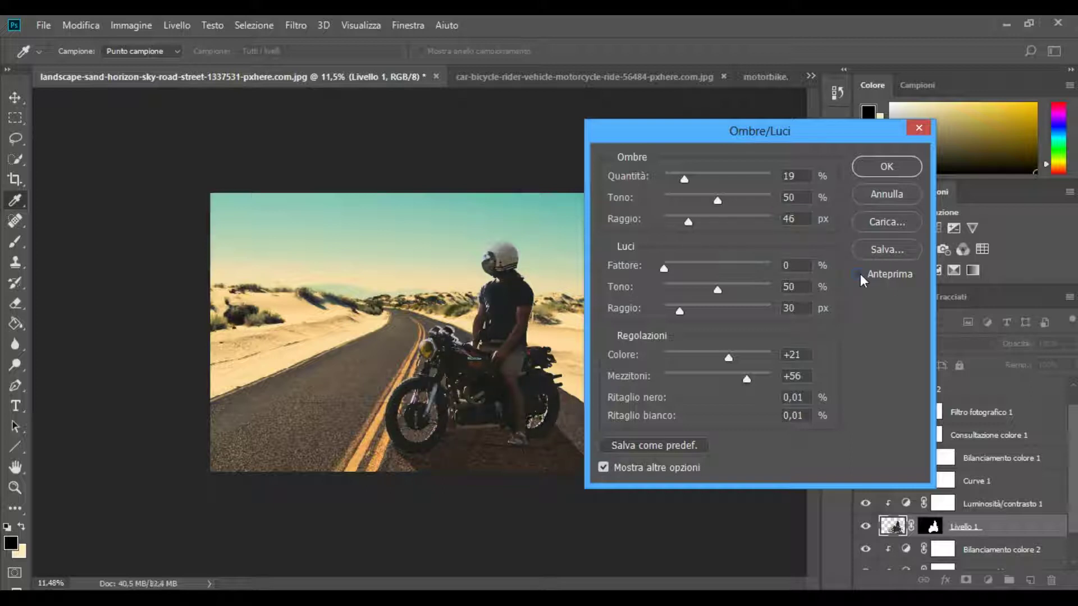
click(858, 273)
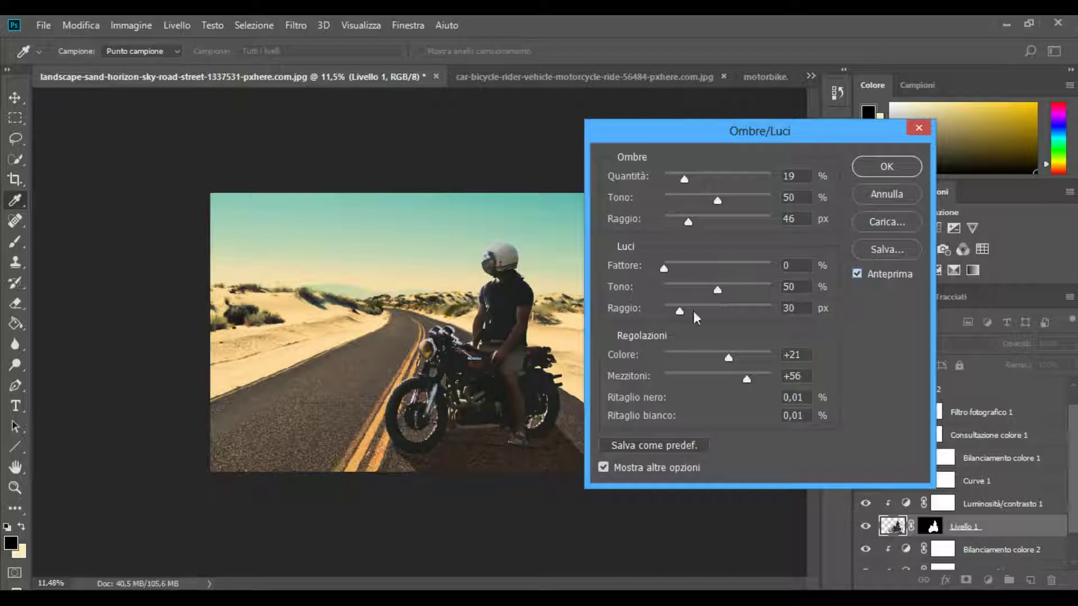
drag(678, 311, 701, 312)
mouse_move(717, 315)
mouse_down()
mouse_move(756, 314)
mouse_move(658, 308)
mouse_up()
Lower highlights tone and shadows tone to 42%, then reduce colour correction to -61.
mouse_move(718, 291)
mouse_down()
mouse_move(688, 289)
mouse_move(725, 294)
mouse_up()
mouse_move(716, 200)
mouse_down()
mouse_move(696, 197)
mouse_move(709, 200)
mouse_up()
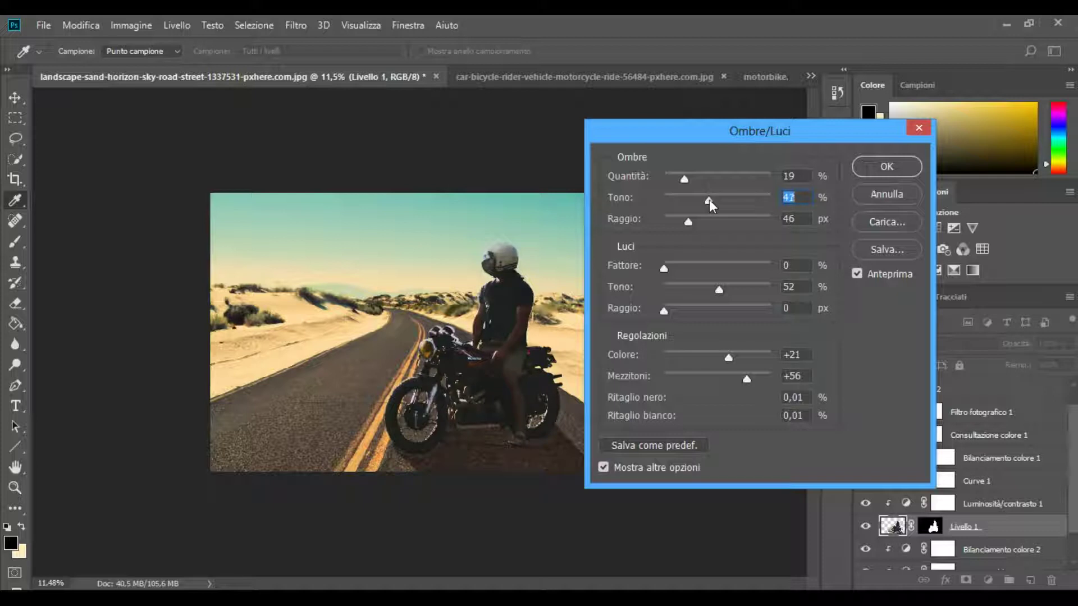
click(858, 275)
click(860, 276)
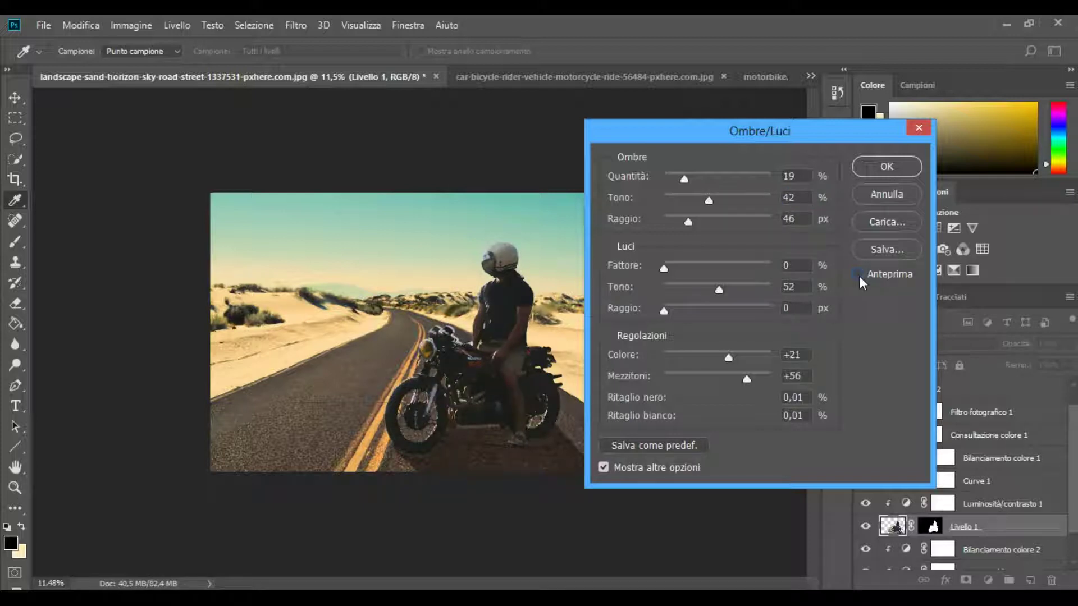
click(859, 276)
mouse_move(727, 358)
mouse_down()
mouse_move(684, 358)
mouse_move(695, 360)
mouse_up()
Set colour to -41 and midtones to +60, compare the preview, and apply Shadows/Highlights.
click(855, 274)
mouse_move(699, 359)
mouse_down()
mouse_move(675, 356)
mouse_move(726, 356)
mouse_move(696, 354)
mouse_up()
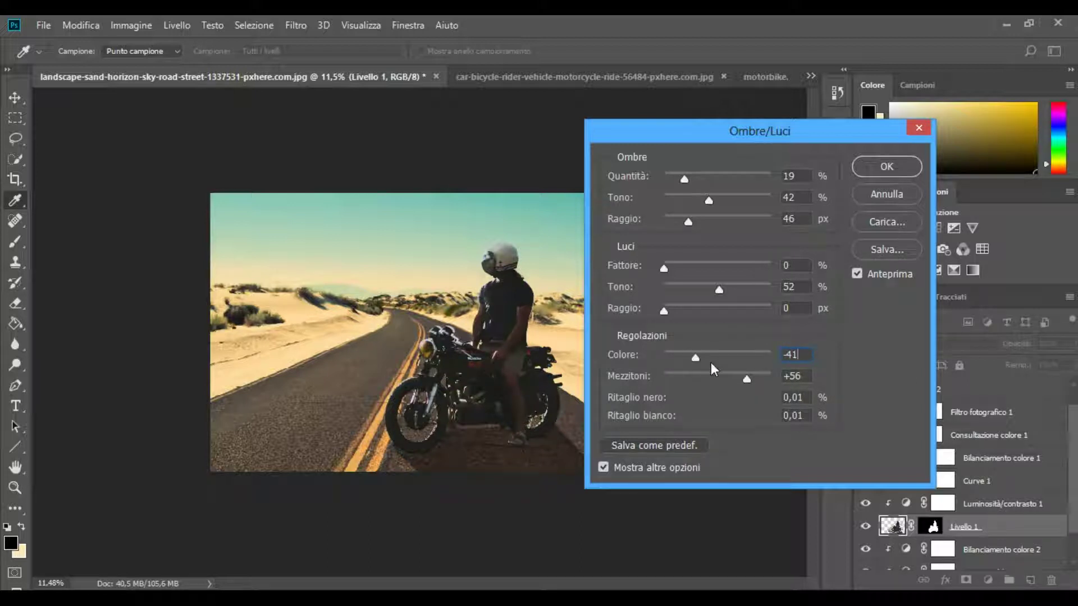
mouse_move(746, 378)
mouse_down()
mouse_move(702, 378)
mouse_move(749, 381)
mouse_up()
click(855, 275)
click(855, 275)
click(856, 274)
click(856, 275)
click(854, 276)
click(854, 275)
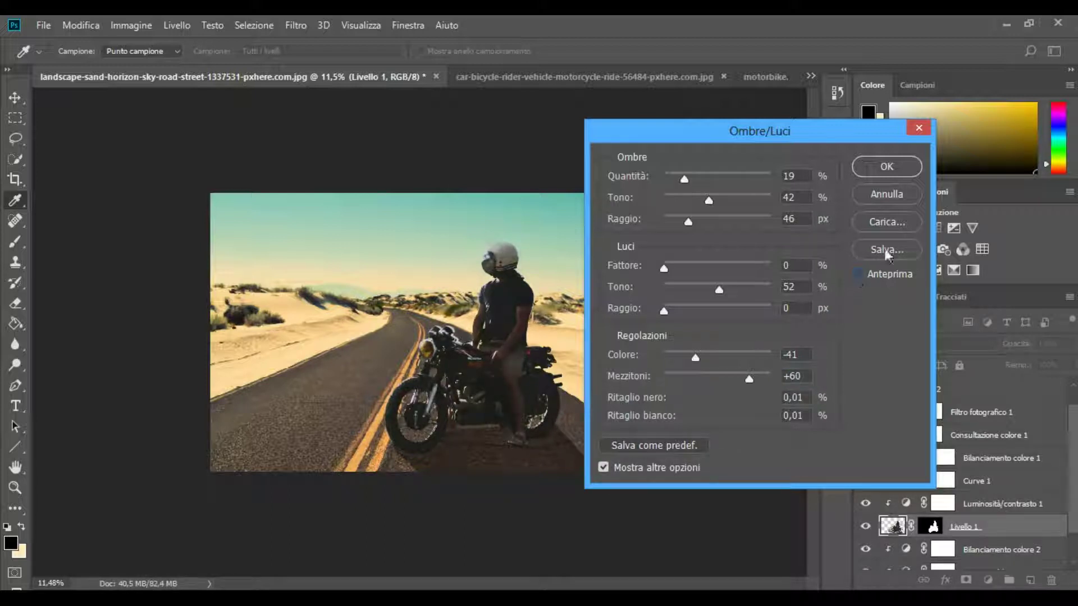
key(Return)
Deselect layers and add a new empty layer, Livello 4, at the top of the stack.
key(v)
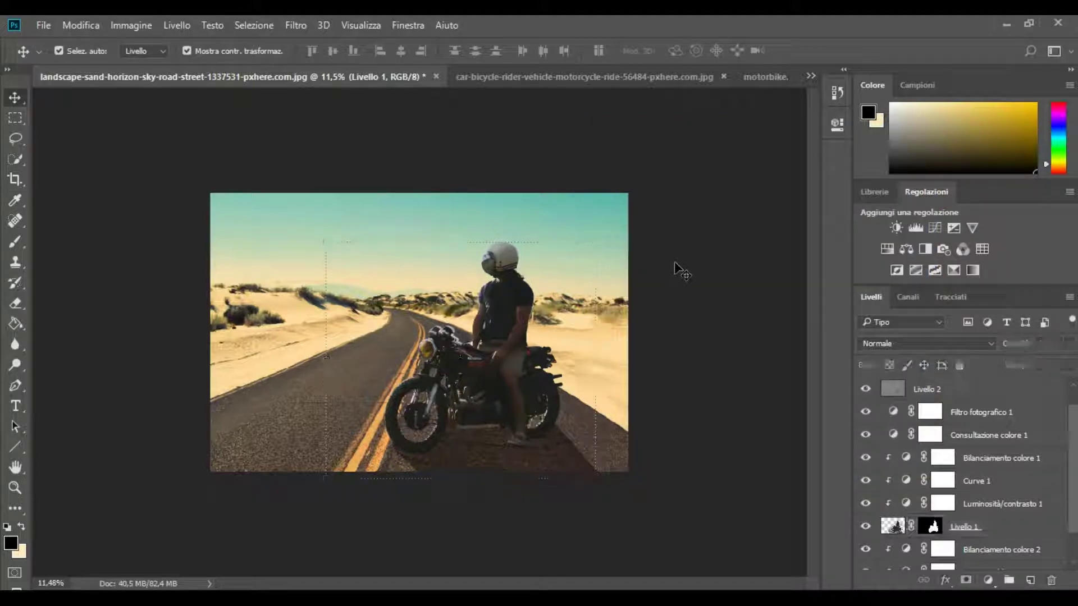
click(681, 273)
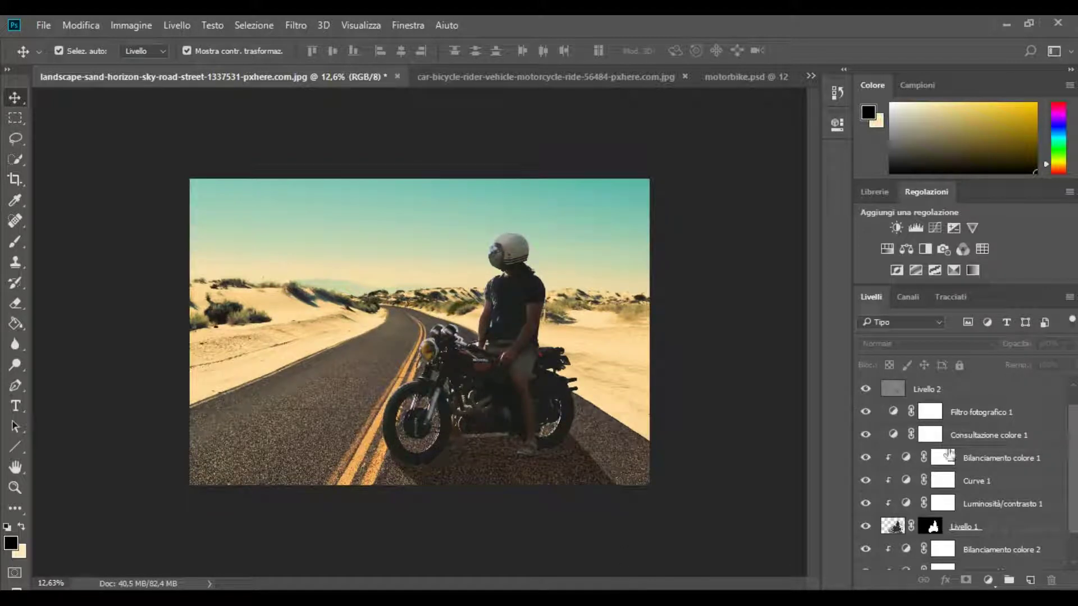
key(ctrl+shift+alt+n)
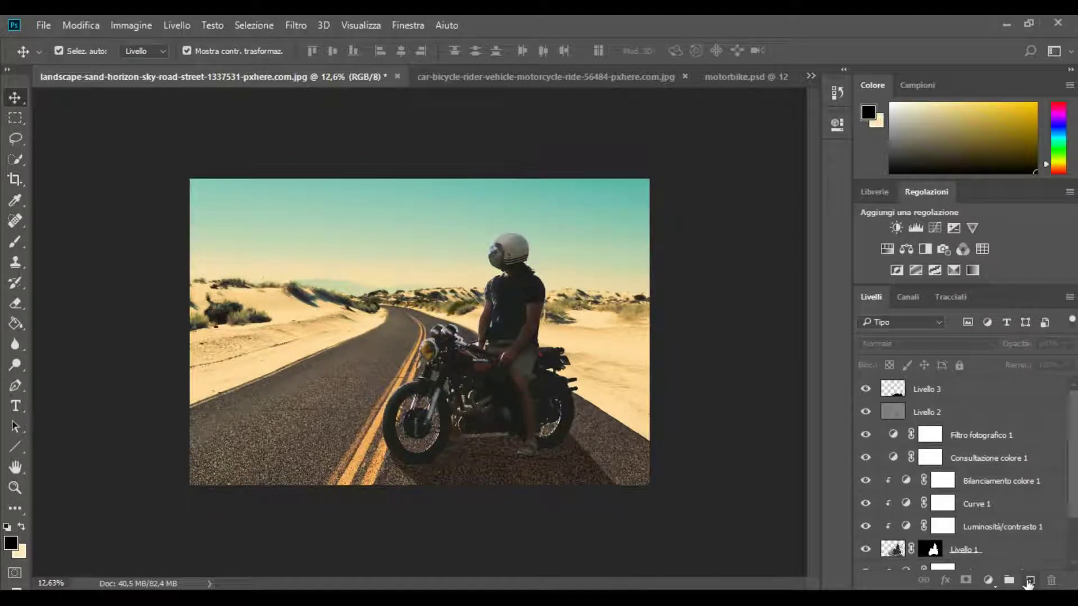
click(1030, 579)
click(15, 243)
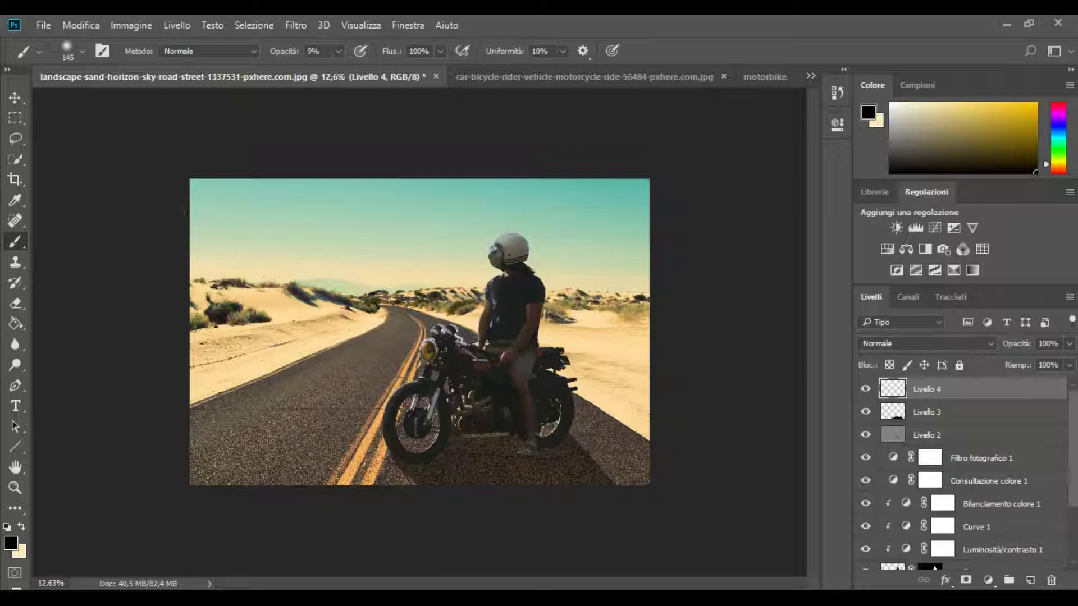
Set the foreground colour to a bright orange.
click(16, 548)
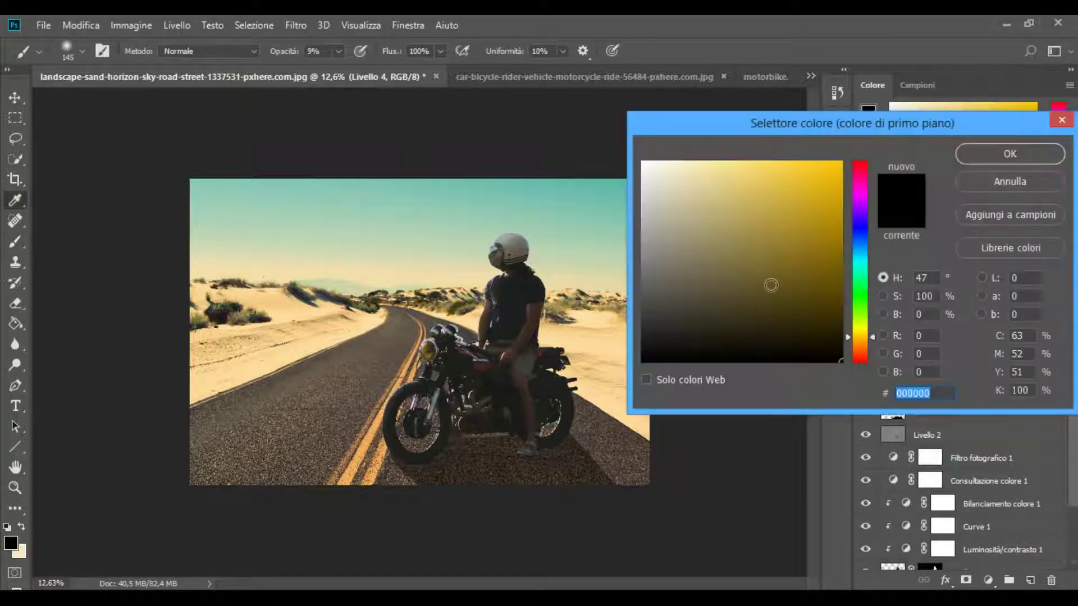
click(813, 171)
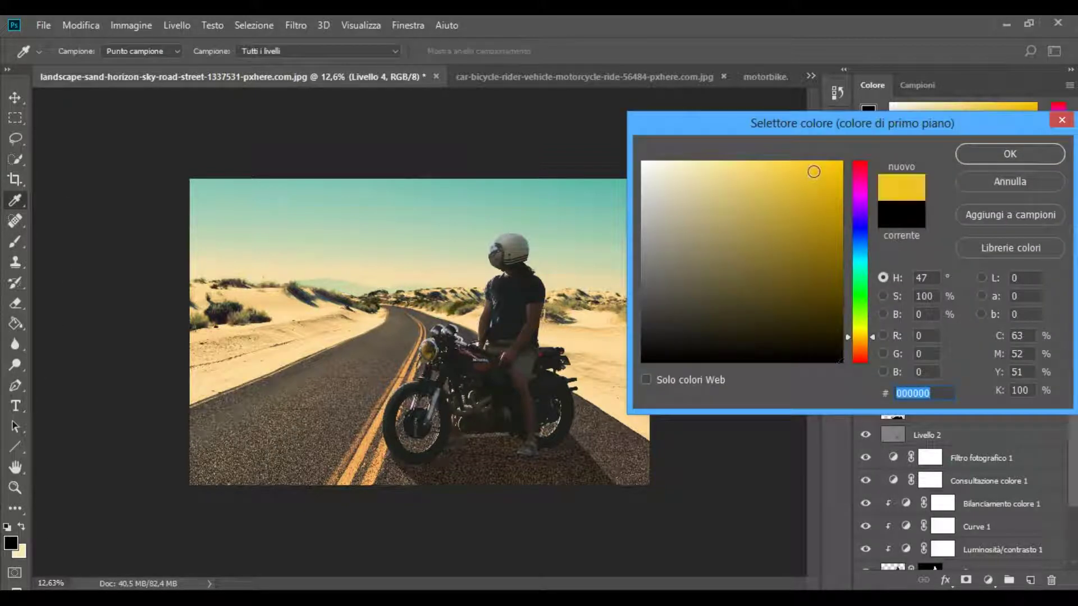
click(861, 342)
drag(814, 168, 813, 164)
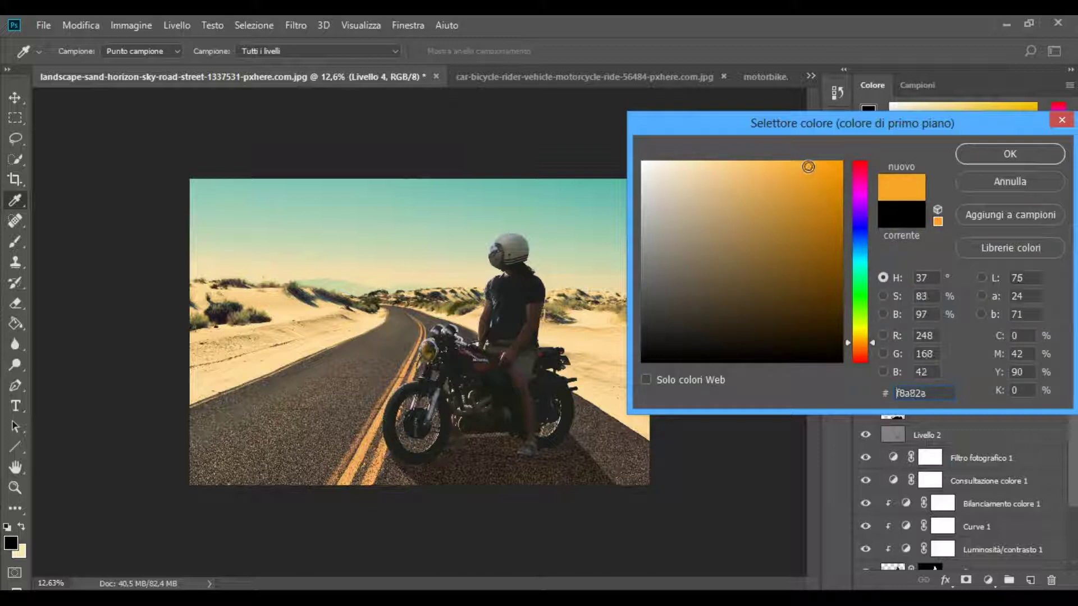
click(1004, 154)
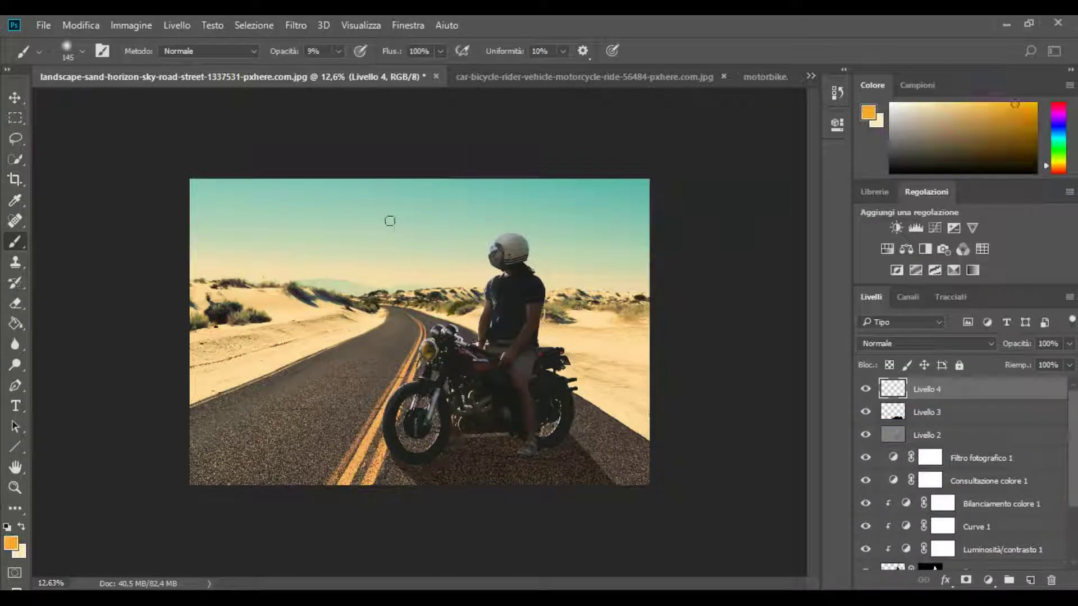
Paint a single orange sun dab in the upper-left sky with a 1127 px, 100% brush.
click(338, 51)
drag(443, 76, 449, 77)
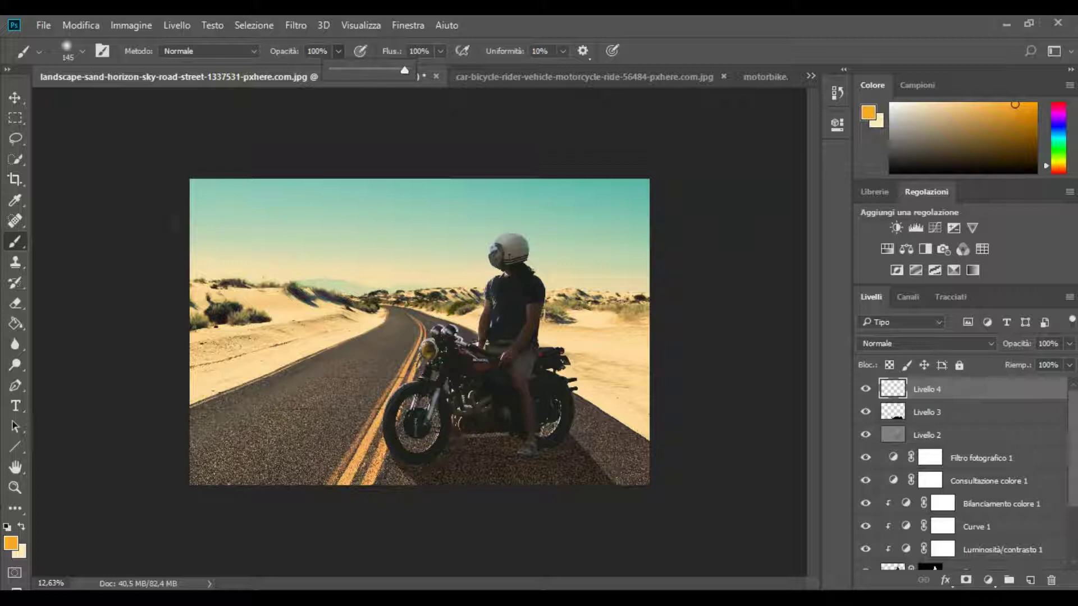
drag(228, 215, 254, 221)
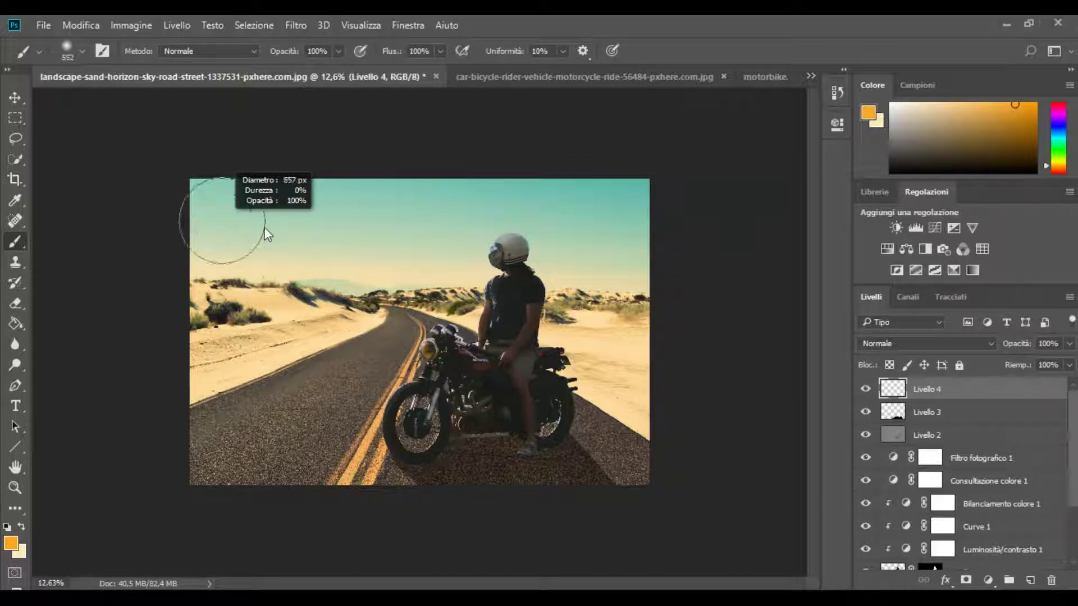
click(230, 224)
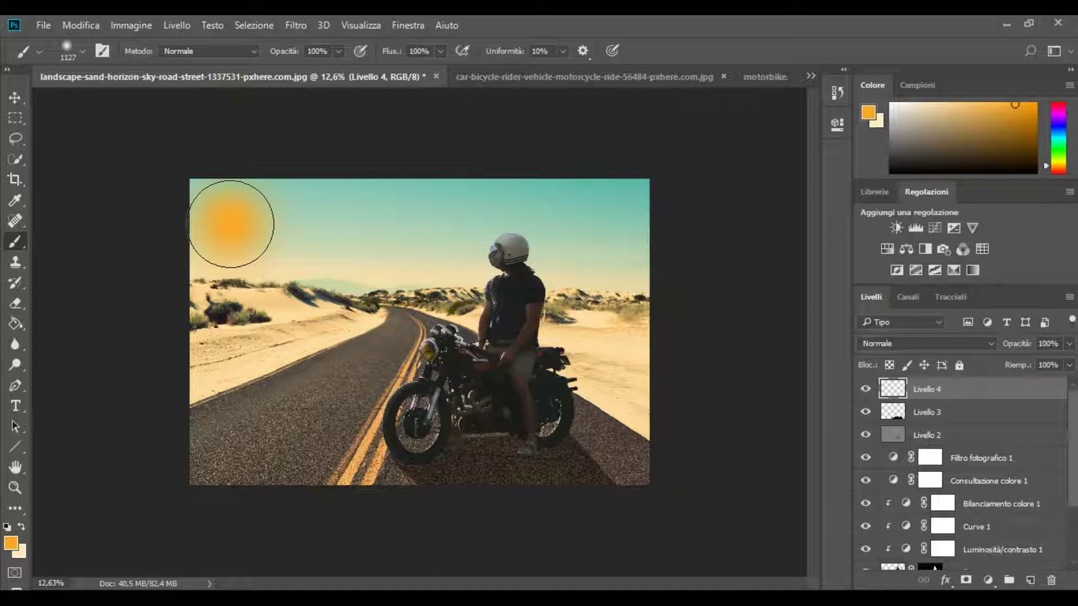
Set Livello 4's blend mode to Schiarisci (Lighten).
click(938, 348)
scroll(941, 345, down, 1)
scroll(941, 345, down, 1)
scroll(940, 345, down, 1)
scroll(941, 346, down, 1)
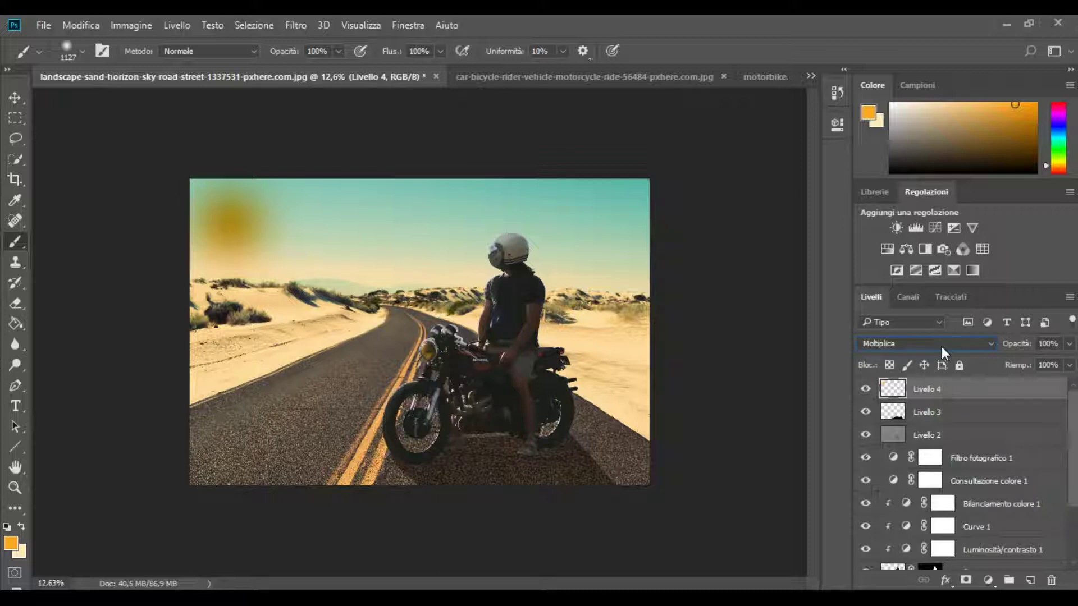
scroll(942, 346, down, 1)
scroll(941, 345, down, 1)
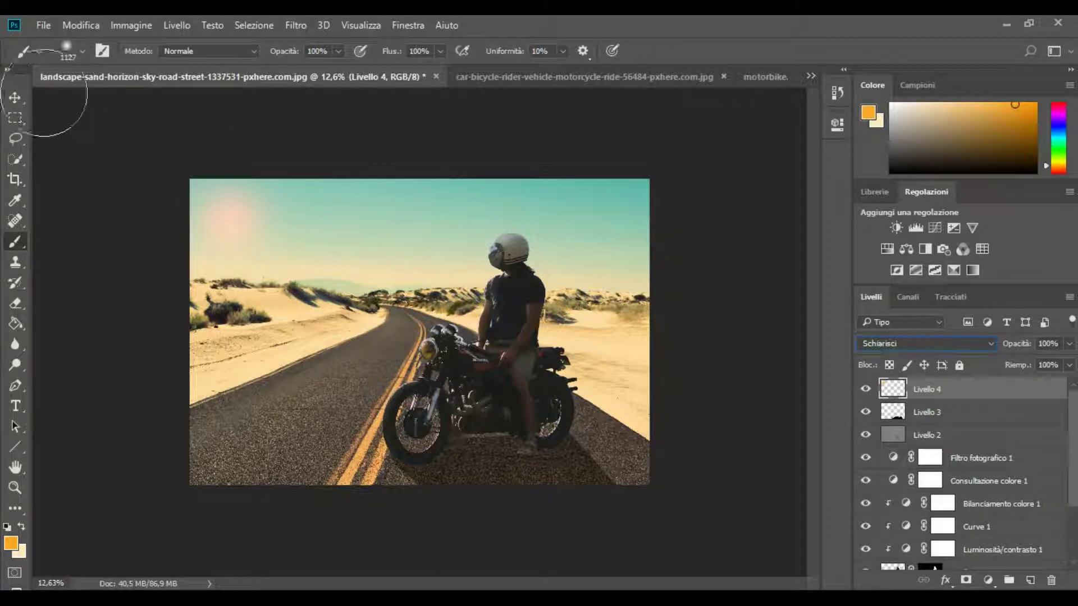
click(15, 98)
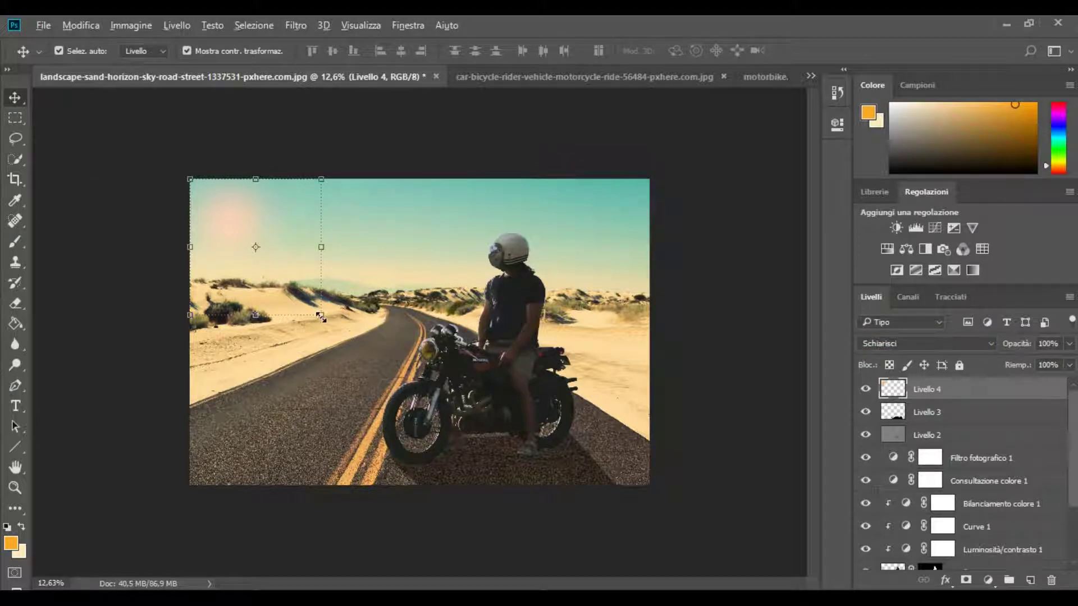
Scale up and nudge the sun glow, set Livello 4's fill to 70%, and commit.
drag(320, 316, 373, 352)
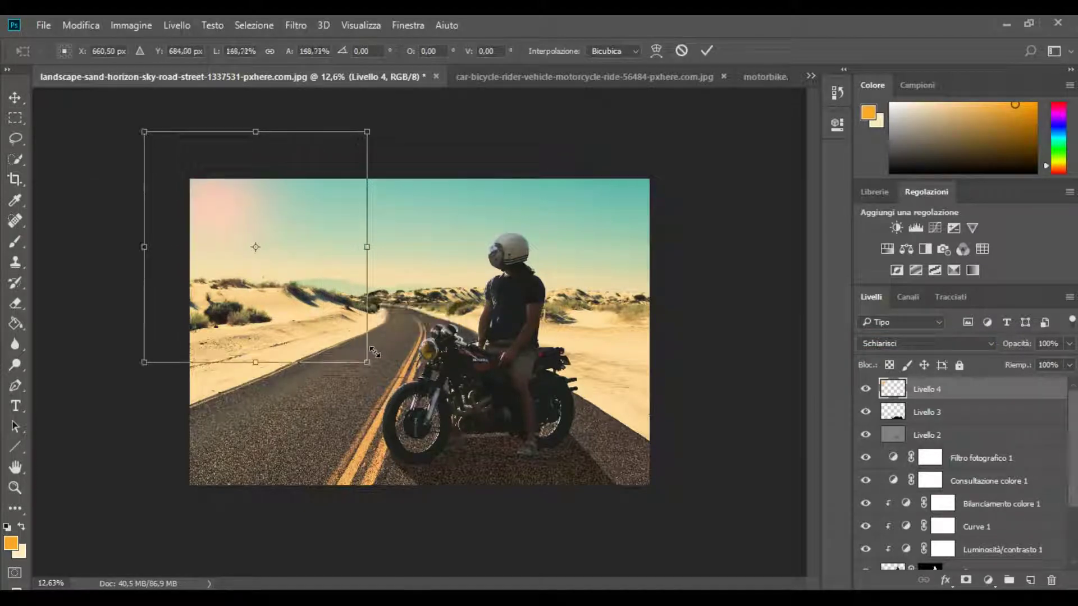
drag(262, 231, 257, 225)
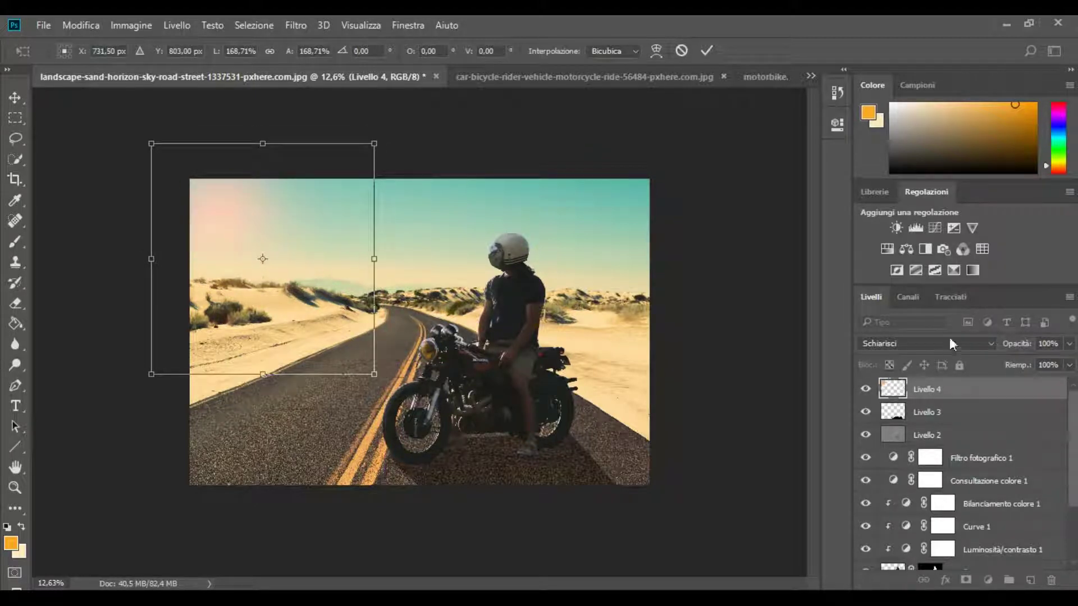
click(1069, 365)
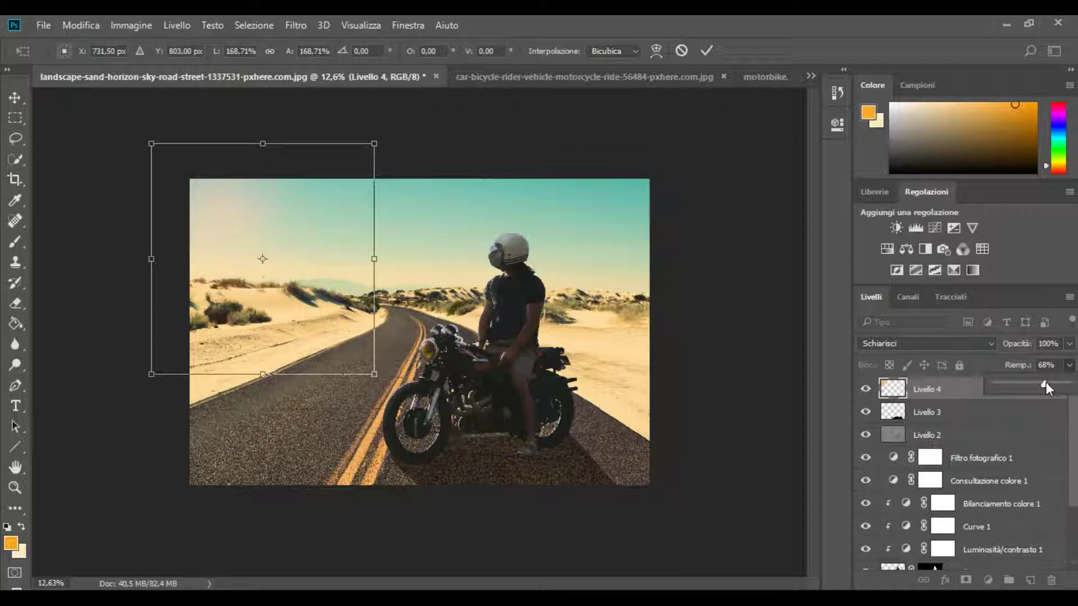
click(724, 243)
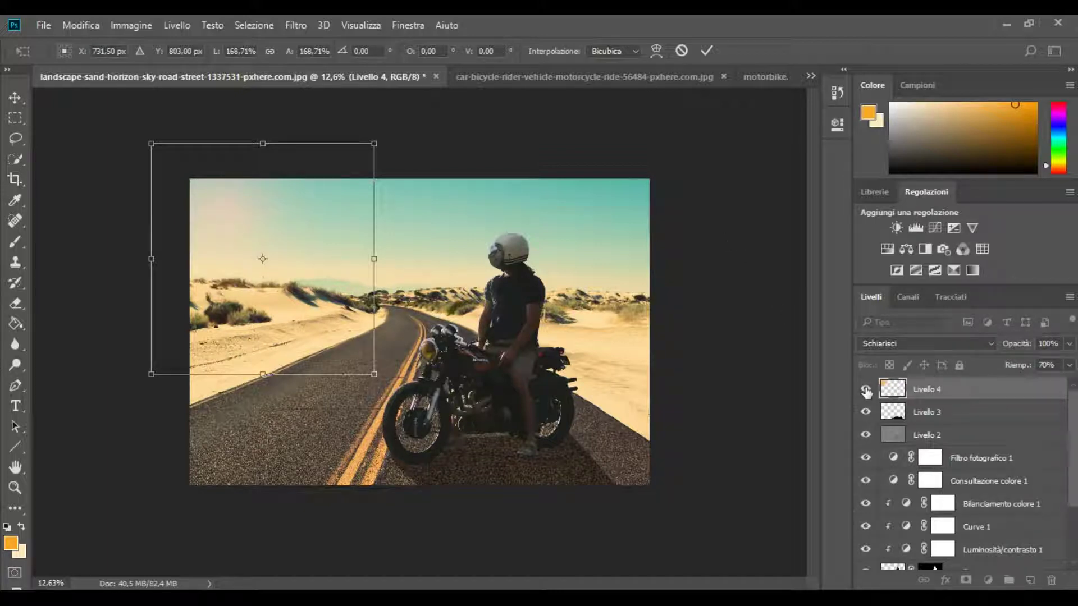
click(707, 51)
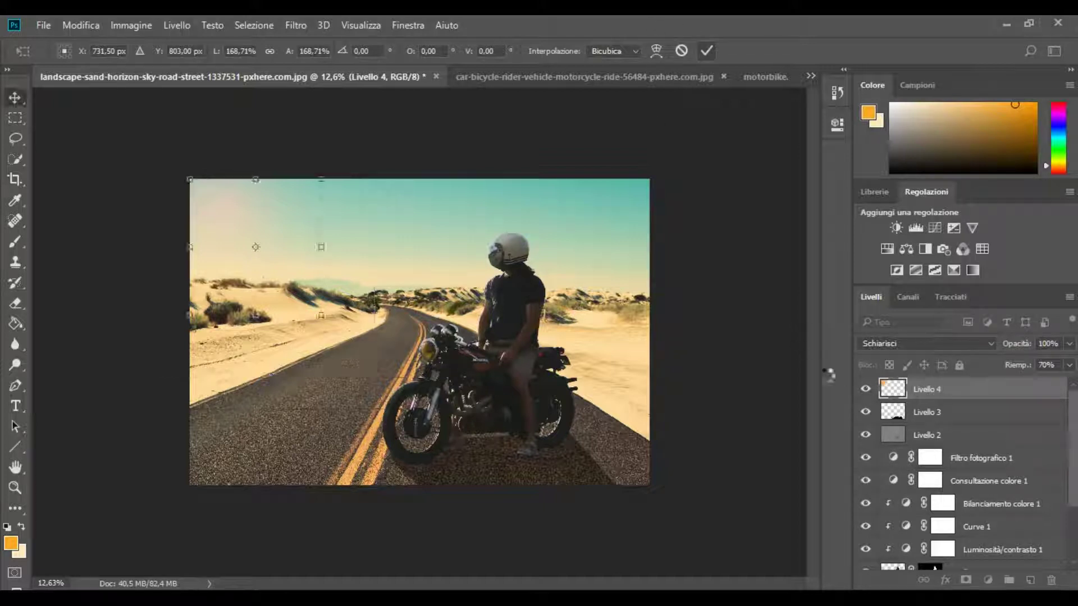
click(866, 390)
click(865, 390)
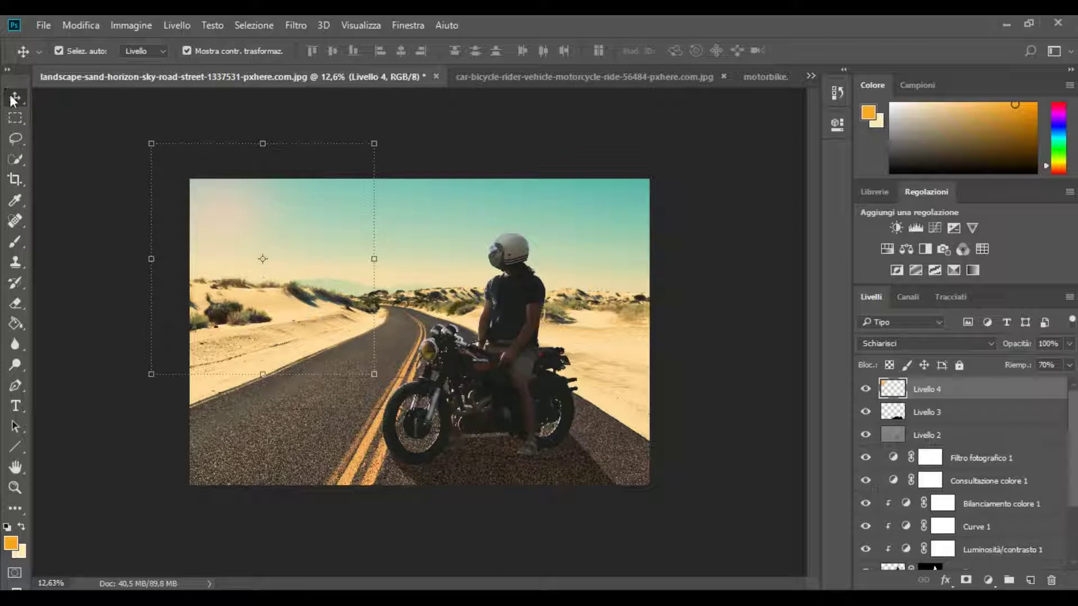
Enlarge the glow further to about 110.69% × 106.85% and compare it on and off.
click(376, 374)
drag(379, 377, 398, 389)
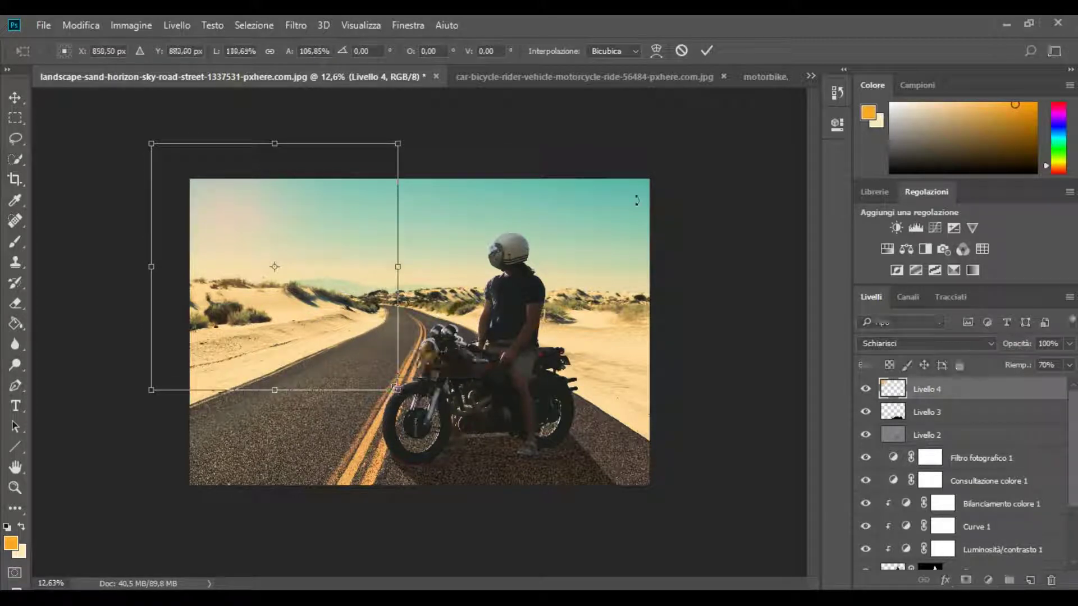
click(706, 51)
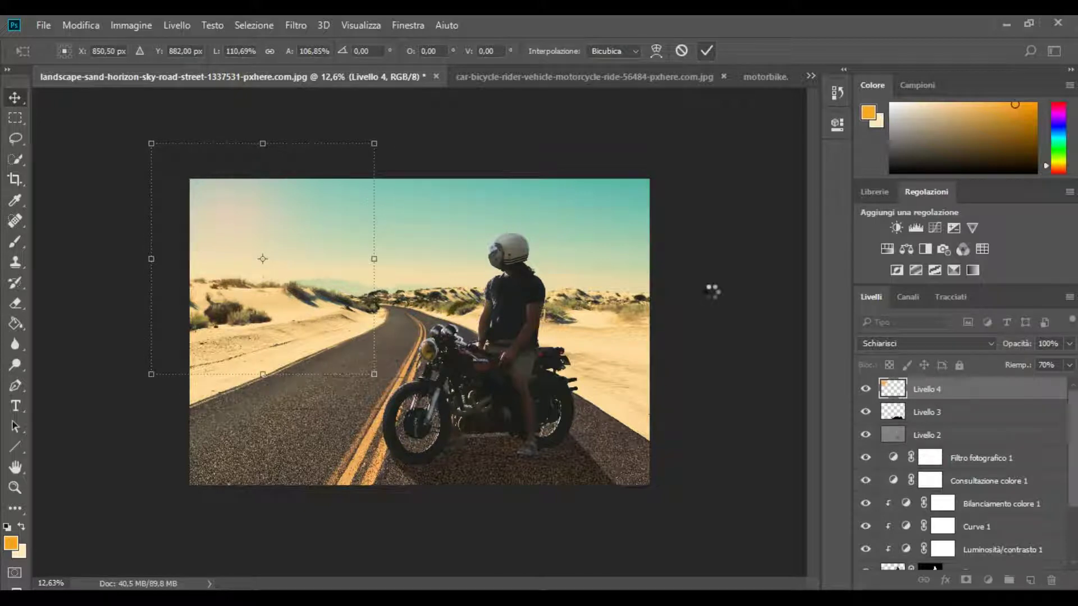
click(865, 389)
click(865, 389)
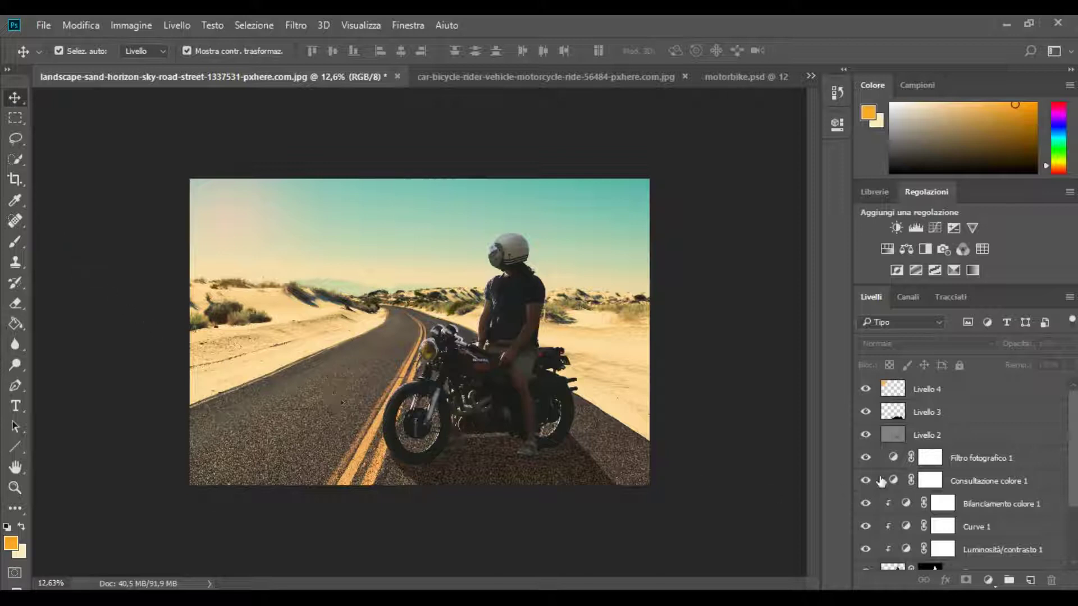
Lower Bilanciamento colore 2's fill to 74%, comparing its effect on and off.
scroll(884, 480, down, 2)
scroll(885, 477, down, 2)
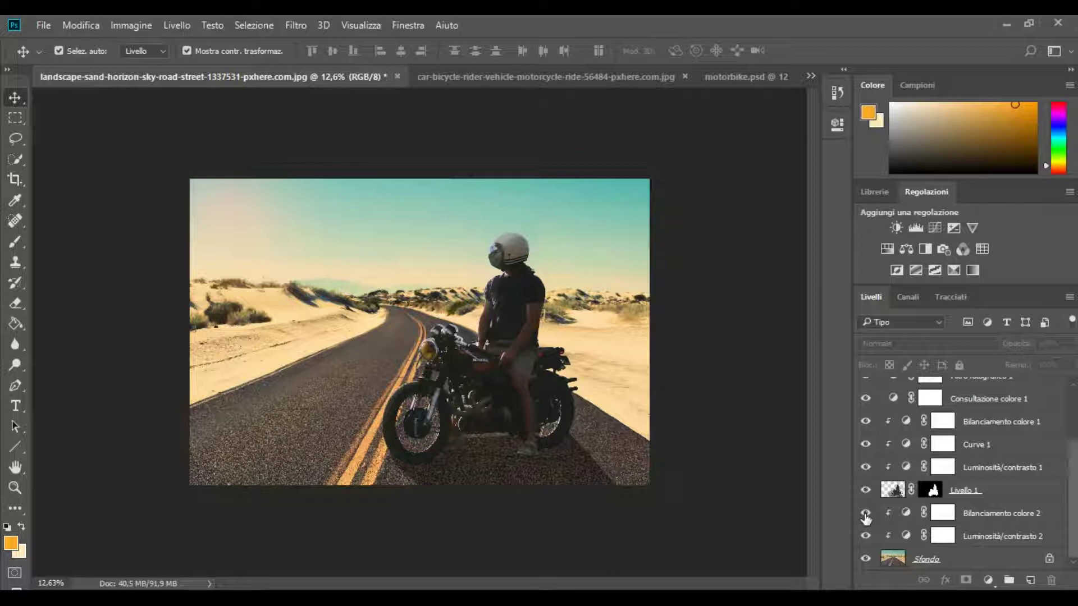
click(1007, 519)
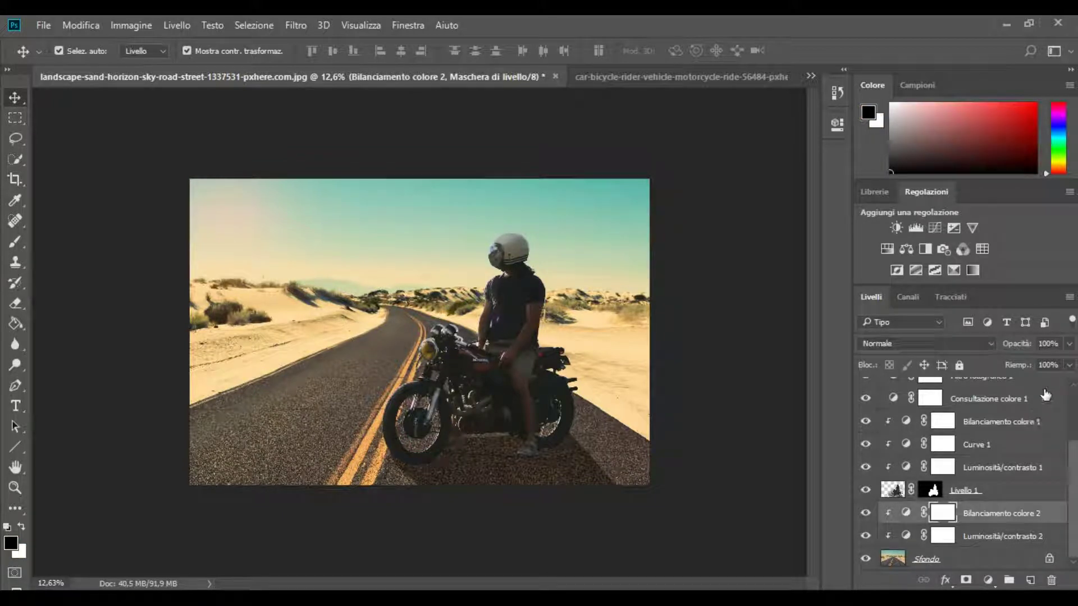
click(1069, 369)
click(865, 513)
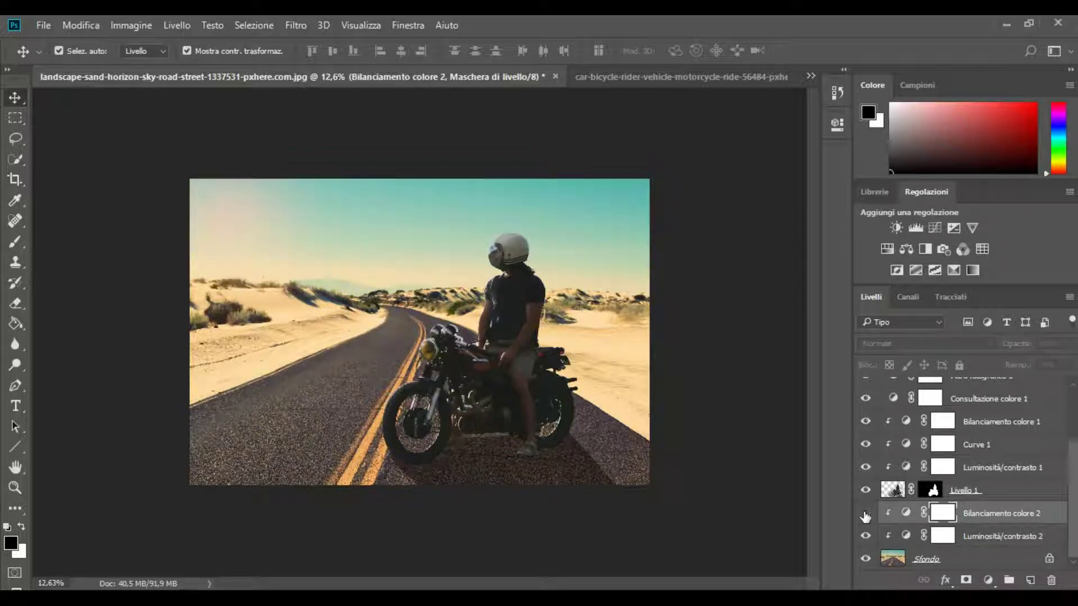
click(865, 513)
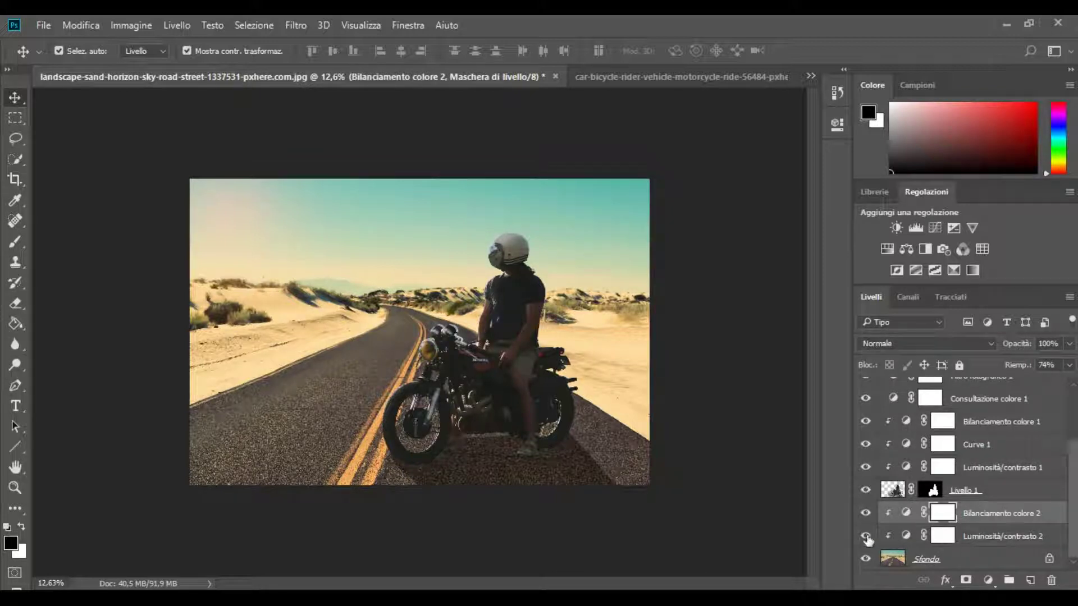
Lower Luminosità/contrasto 2's fill to 70% after comparing it on and off.
click(865, 536)
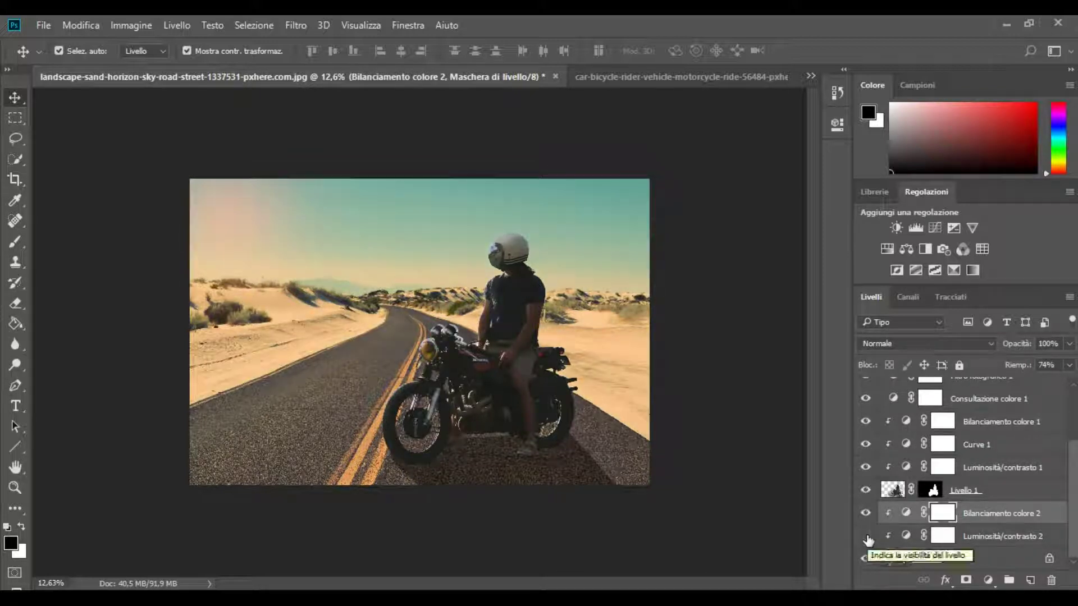
click(866, 537)
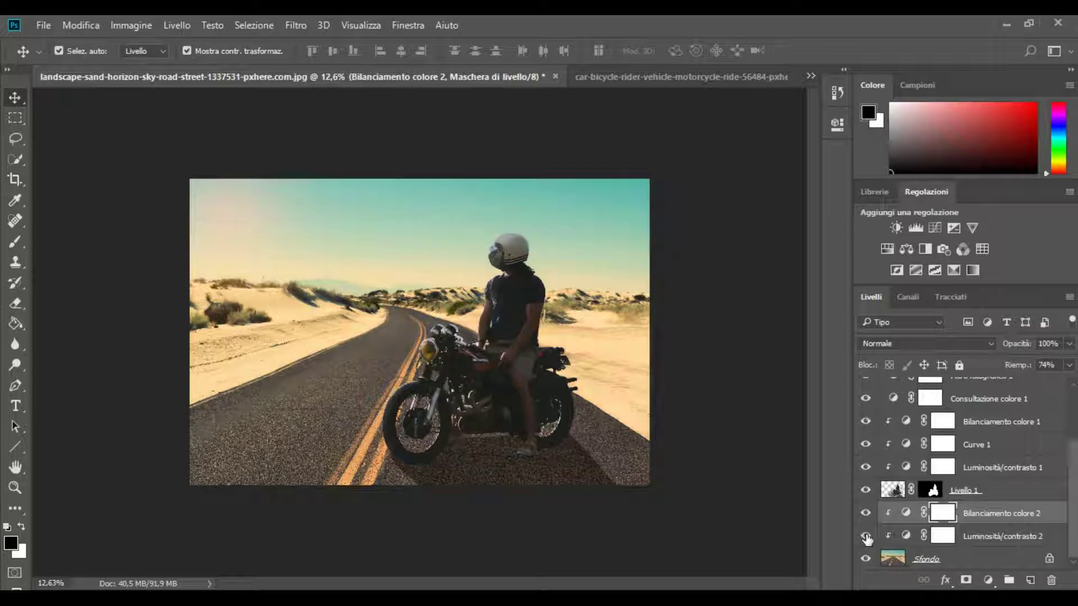
click(971, 537)
click(1069, 365)
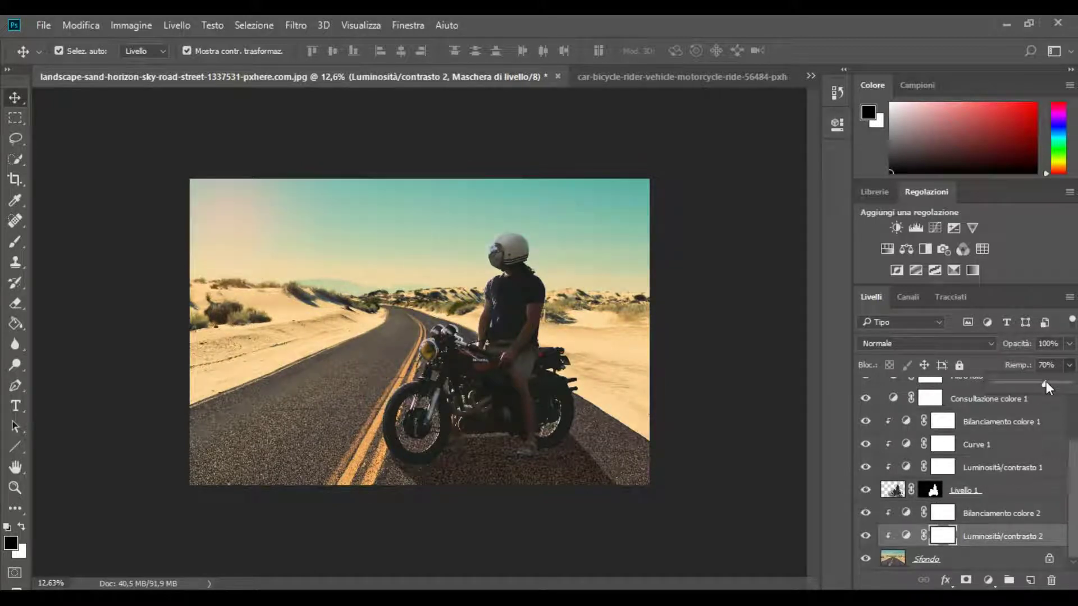
click(15, 100)
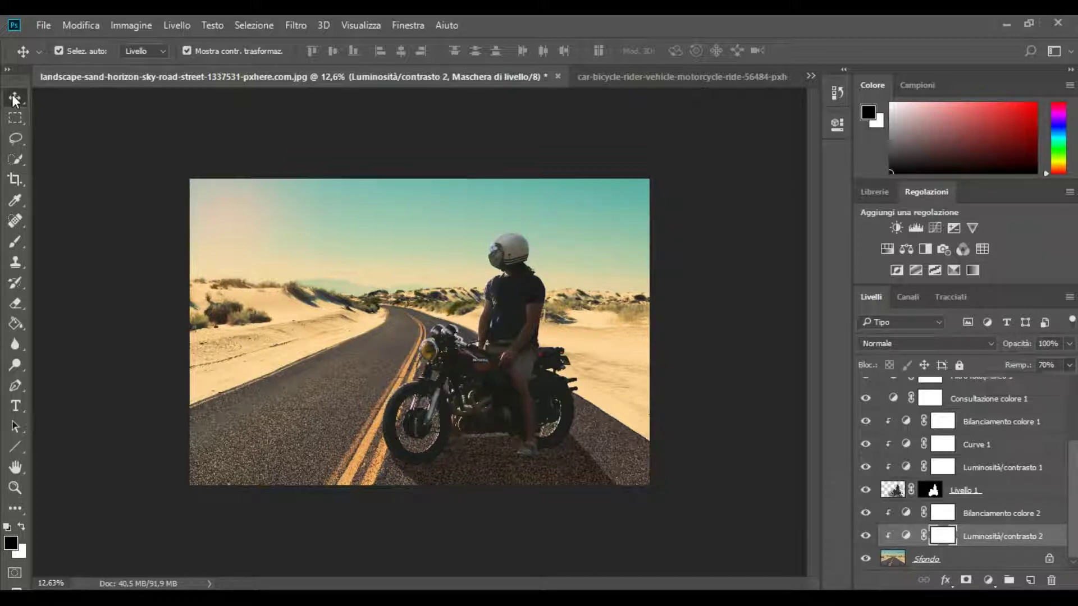